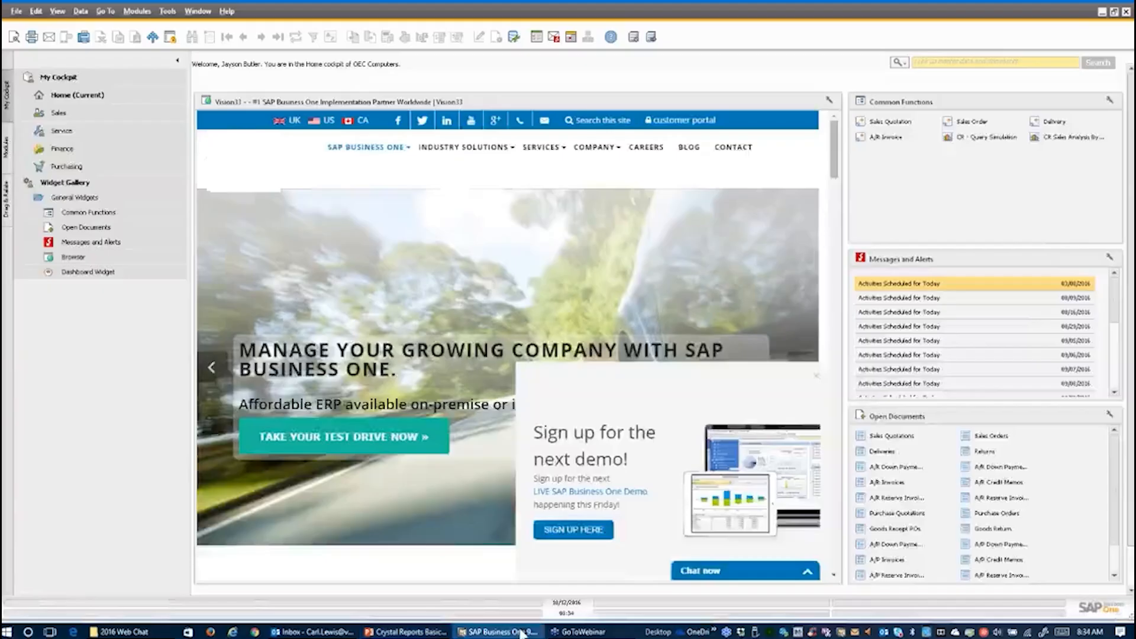
- Launch SAP Crystal Reports for SAP Business One and start a new blank report
{"action": "key", "text": "super"}
{"action": "scroll", "coordinate": [299, 510], "scroll_direction": "down", "scroll_amount": 5}
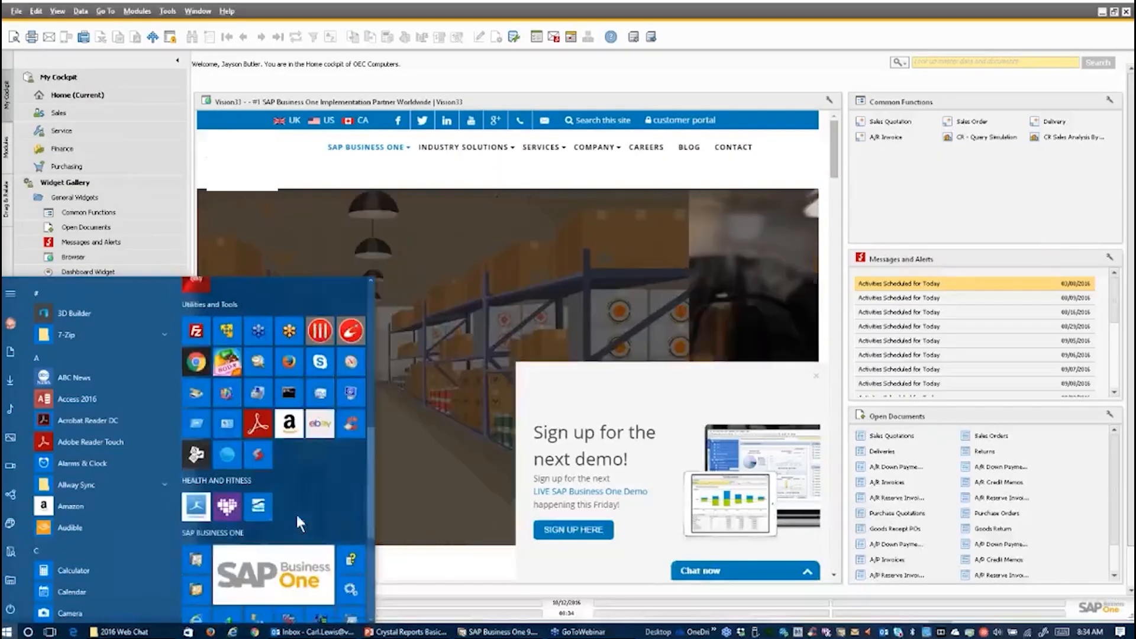
{"action": "scroll", "coordinate": [296, 514], "scroll_direction": "down", "scroll_amount": 2}
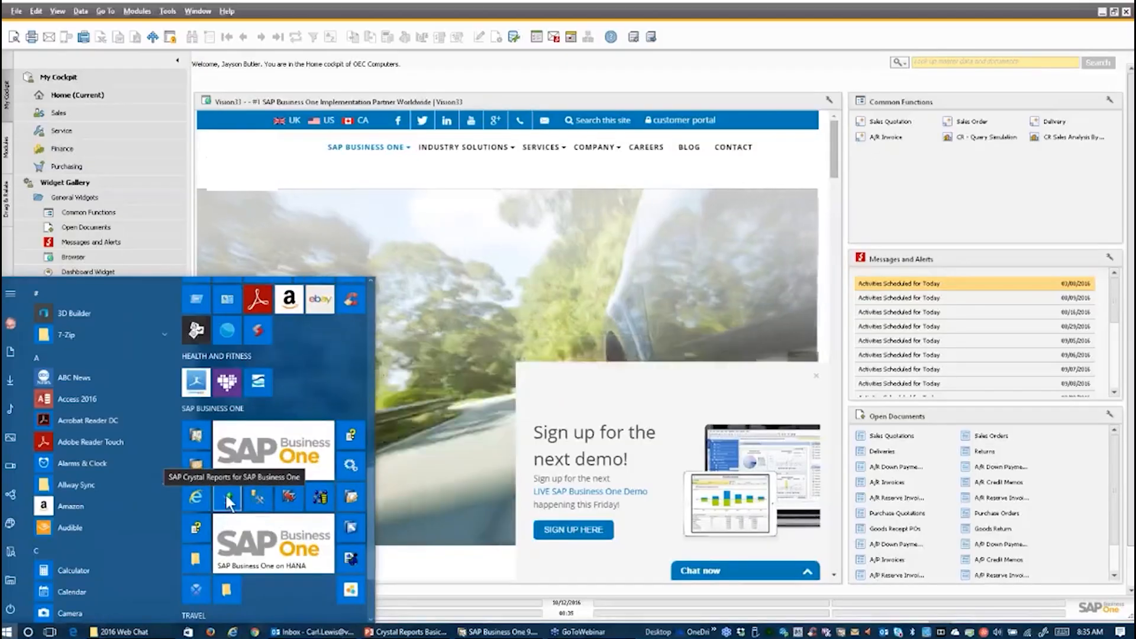
{"action": "left_click", "coordinate": [231, 499]}
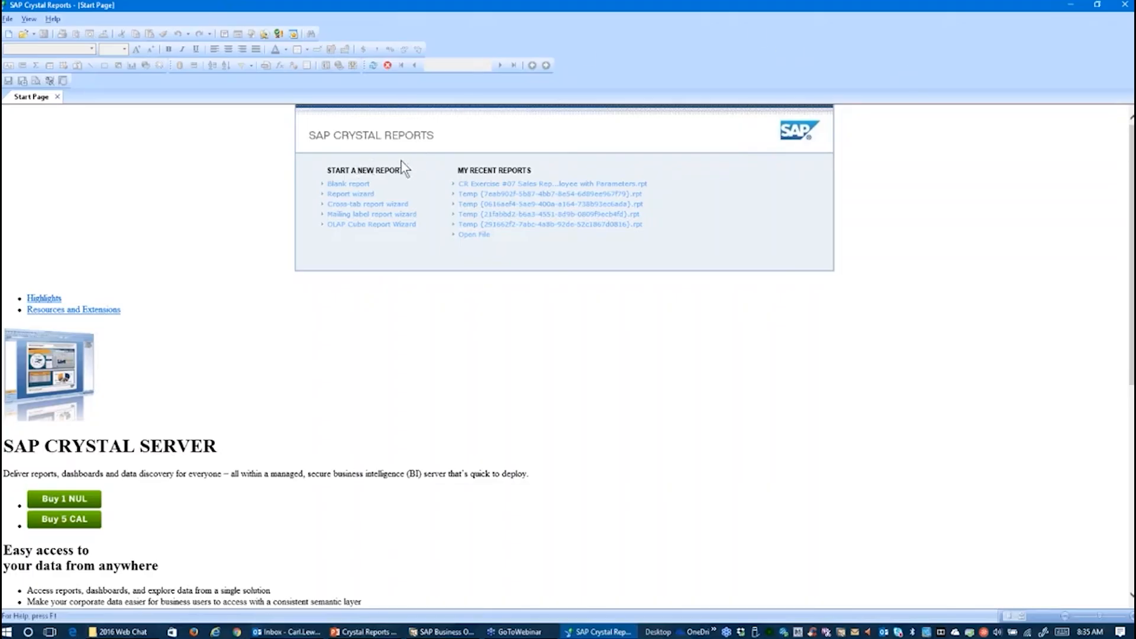
{"action": "left_click", "coordinate": [343, 184]}
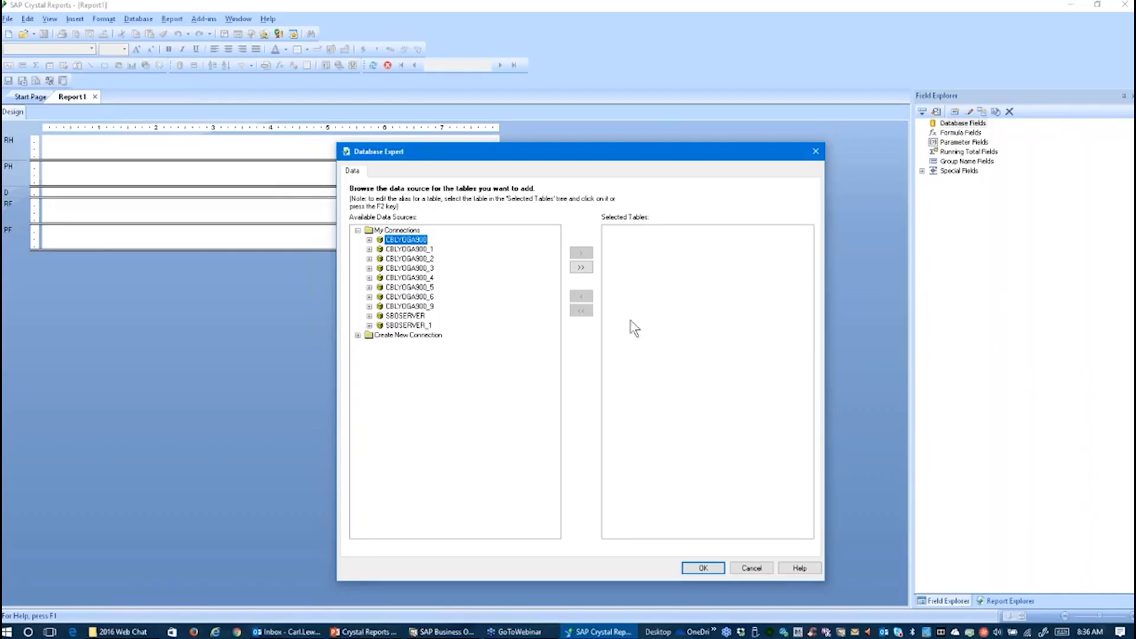
- Start a new SAP Business One data source connection in the Database Expert
{"action": "left_click", "coordinate": [983, 460]}
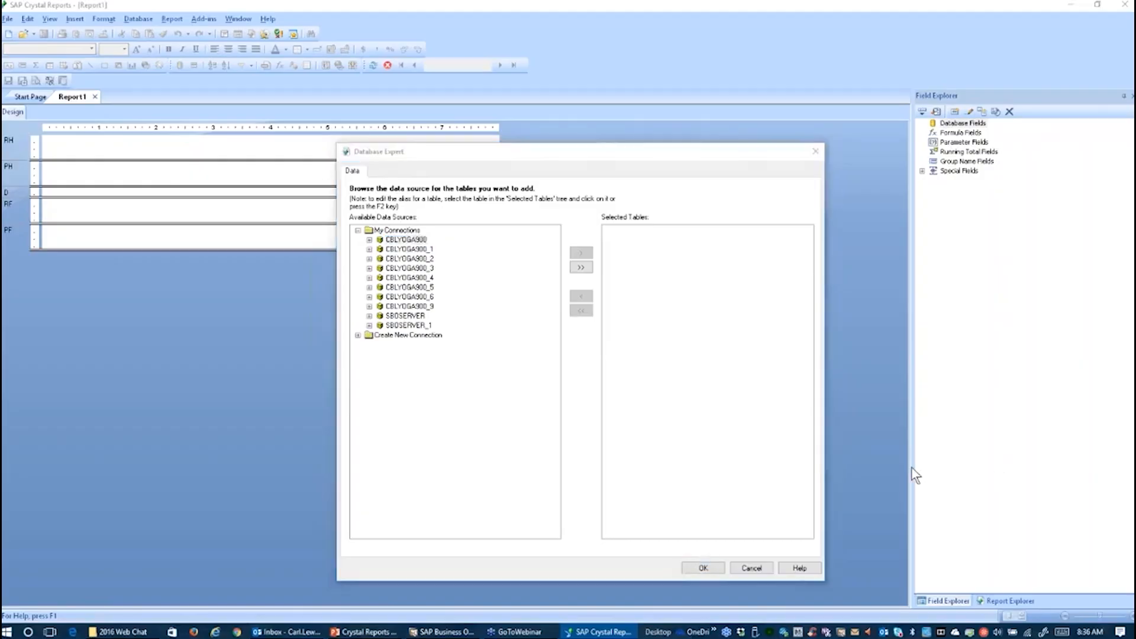
{"action": "left_click", "coordinate": [358, 336]}
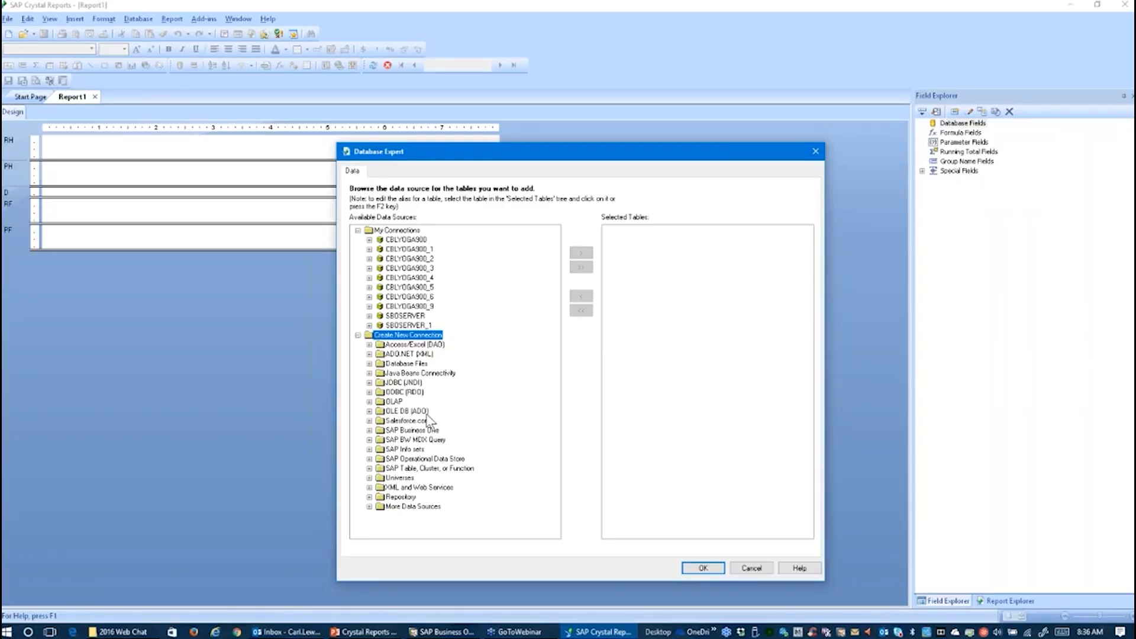
{"action": "left_click", "coordinate": [370, 431]}
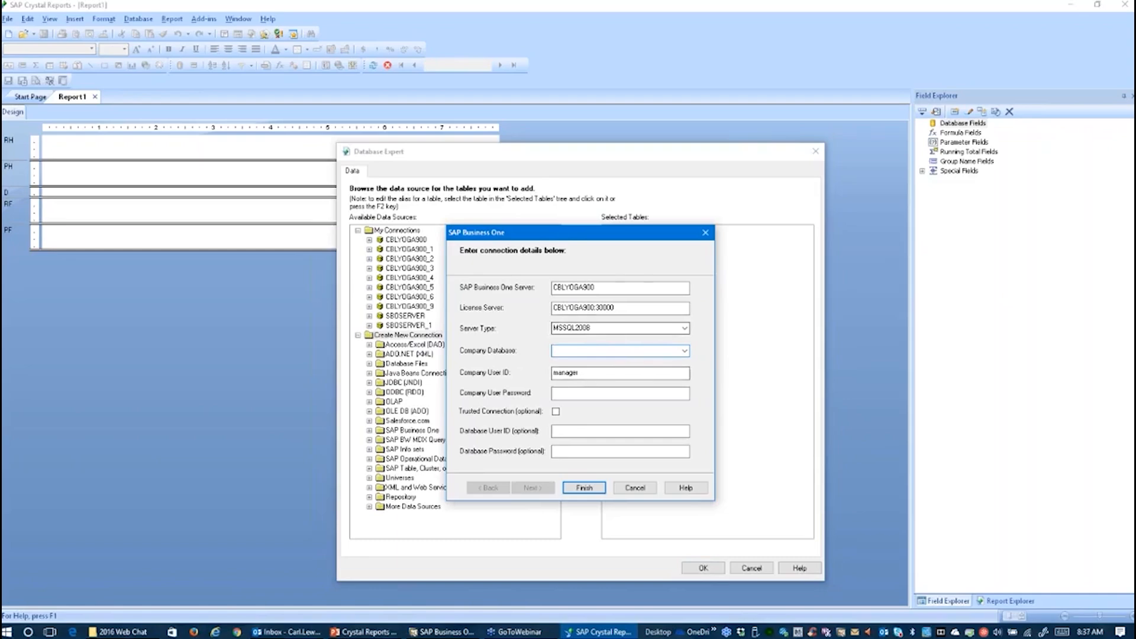
- Set the connection's server type to MSSQL2014 and its company database to SBODemoUS
{"action": "left_click", "coordinate": [597, 288]}
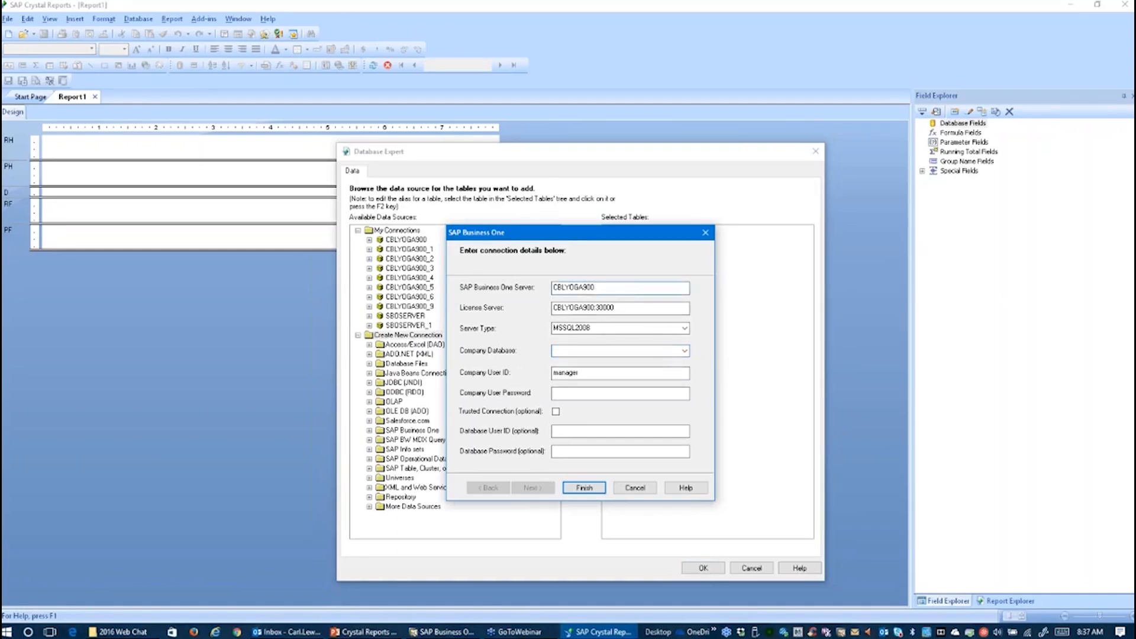
{"action": "left_click", "coordinate": [624, 309]}
{"action": "left_click", "coordinate": [685, 329]}
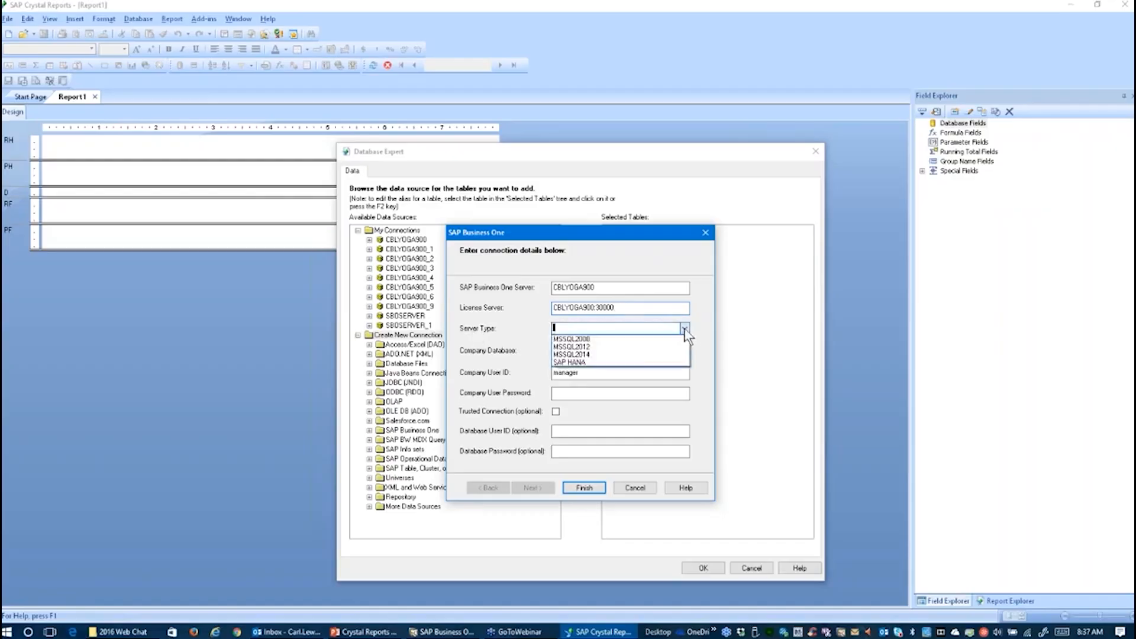
{"action": "left_click", "coordinate": [595, 355]}
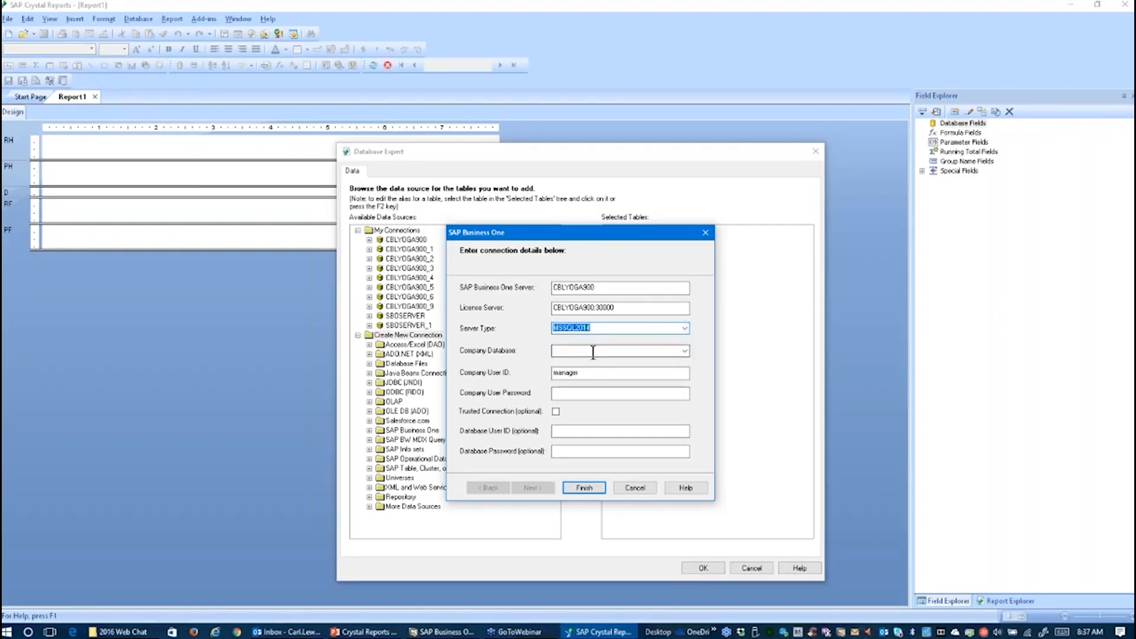
{"action": "left_click", "coordinate": [684, 351]}
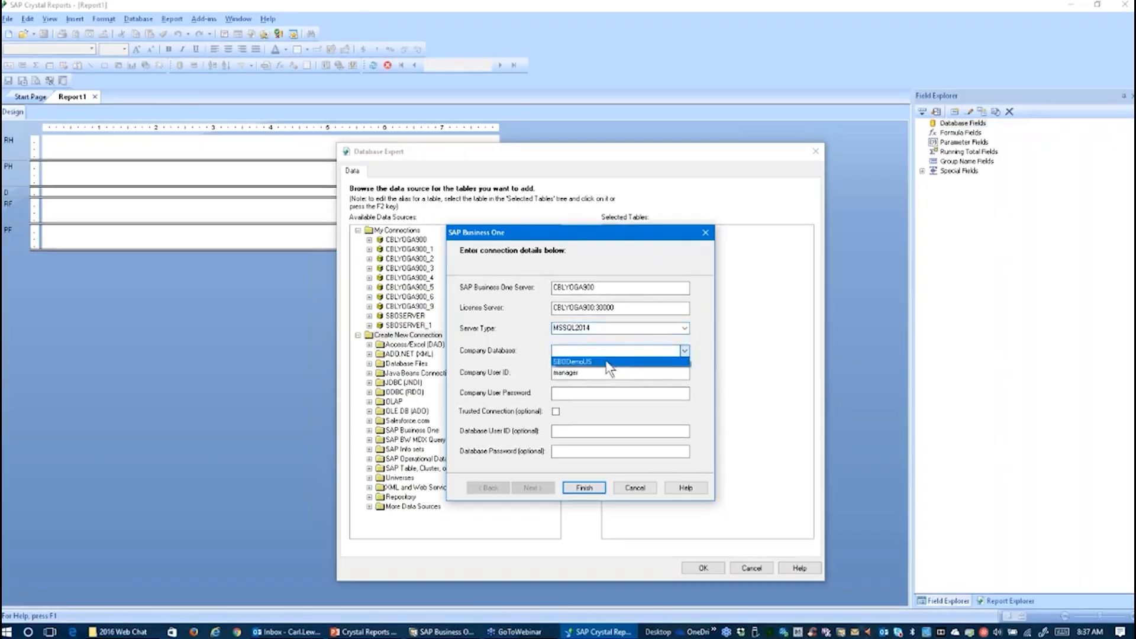
{"action": "left_click", "coordinate": [606, 360]}
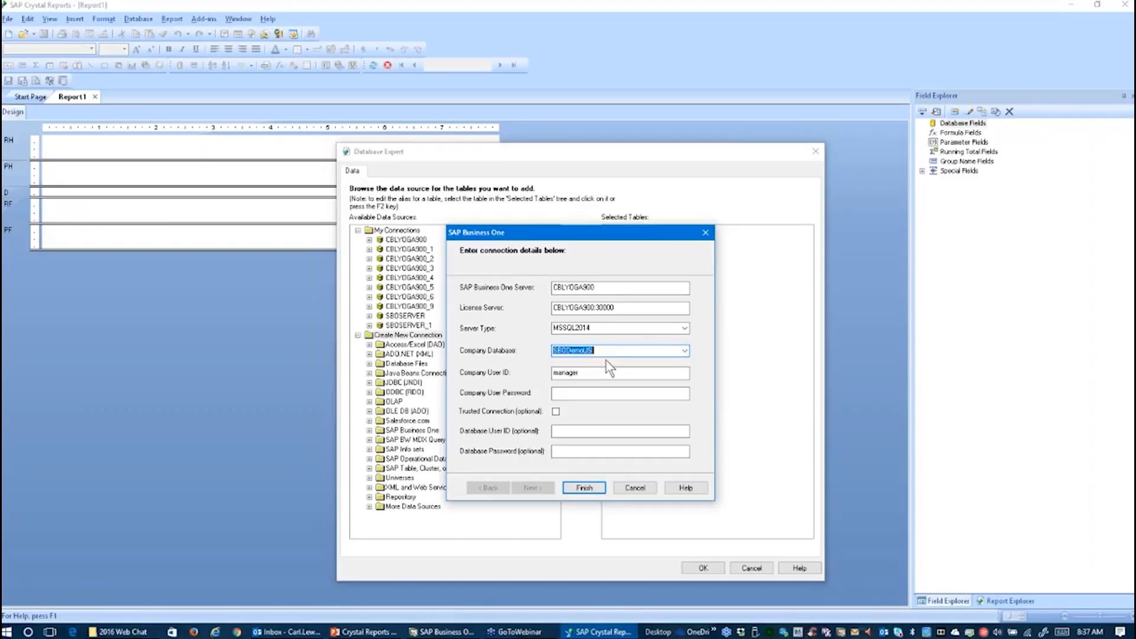
- Enter the company user password for the SAP Business One connection
{"action": "left_click", "coordinate": [604, 375]}
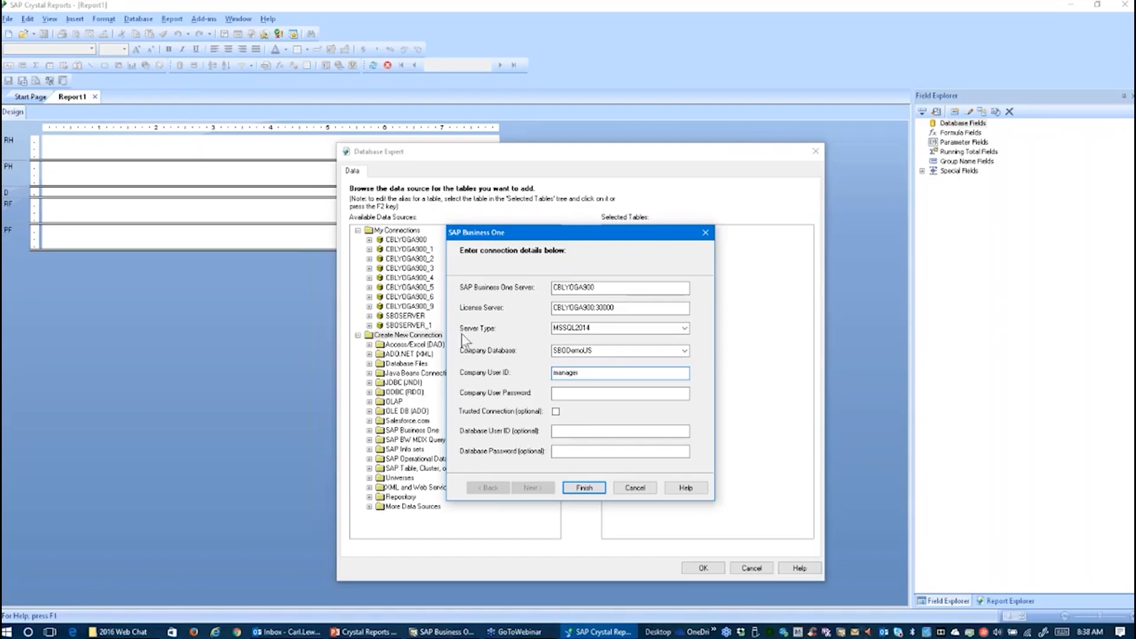
{"action": "left_click", "coordinate": [626, 393]}
{"action": "type", "text": "12•••••"}
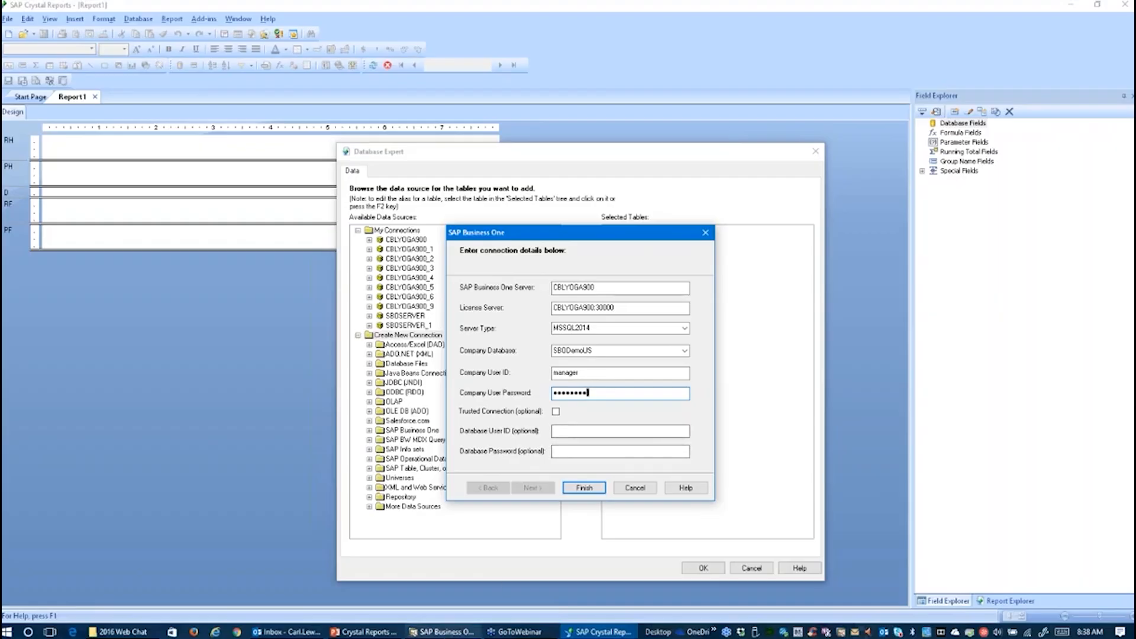
- Switch to SAP Business One and review the current user's record in the general Users setup, closing it without changes
{"action": "left_click", "coordinate": [441, 631]}
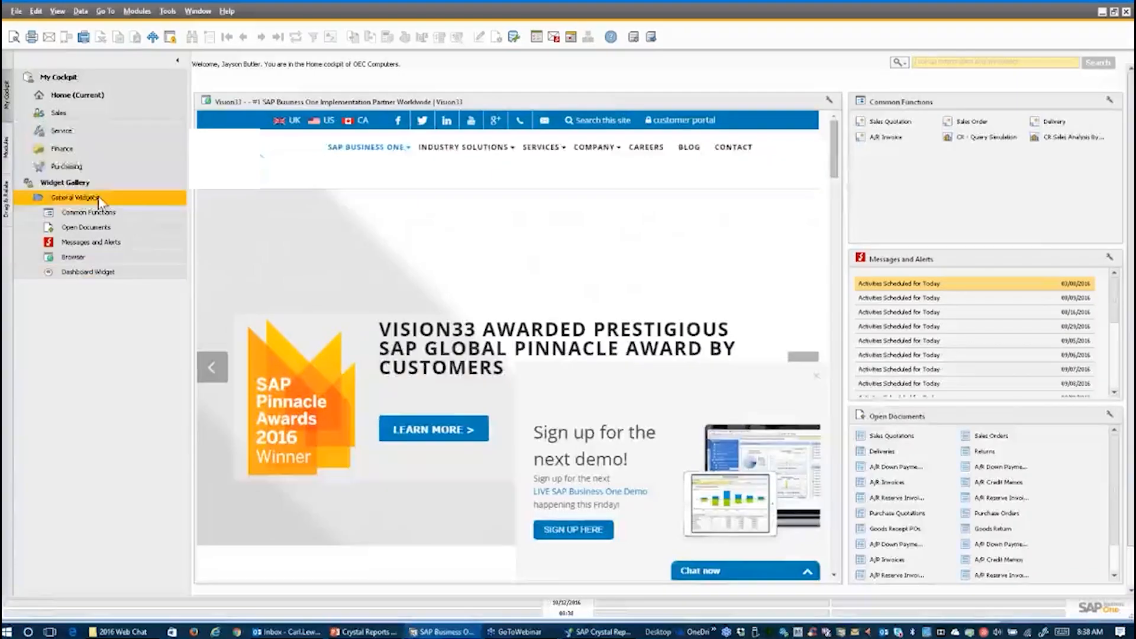
{"action": "left_click", "coordinate": [7, 151]}
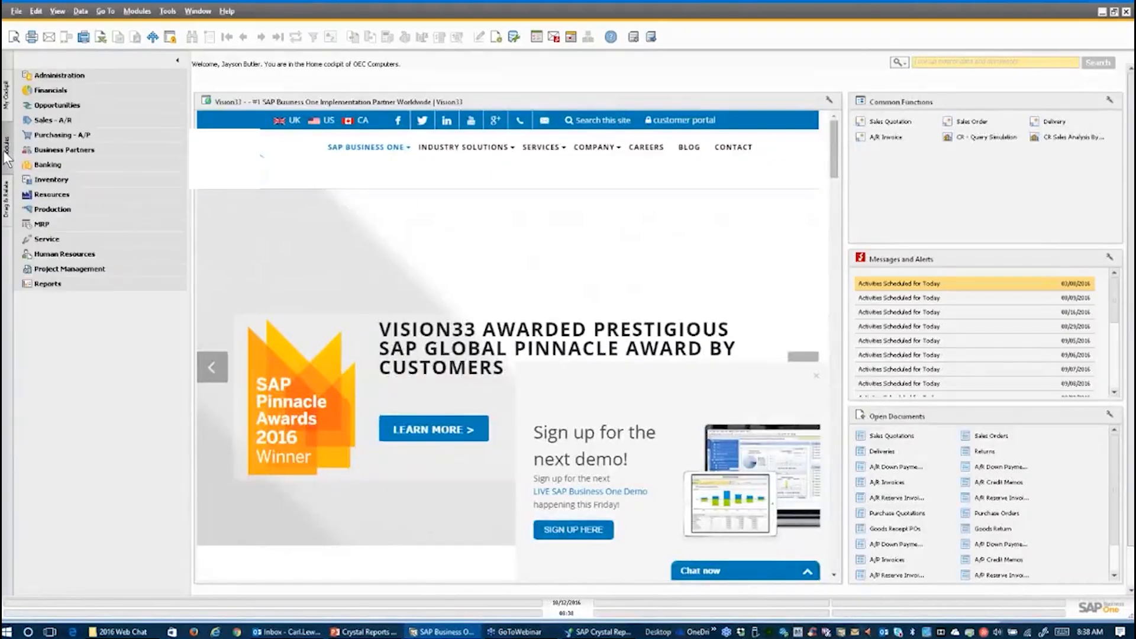
{"action": "left_click", "coordinate": [51, 76]}
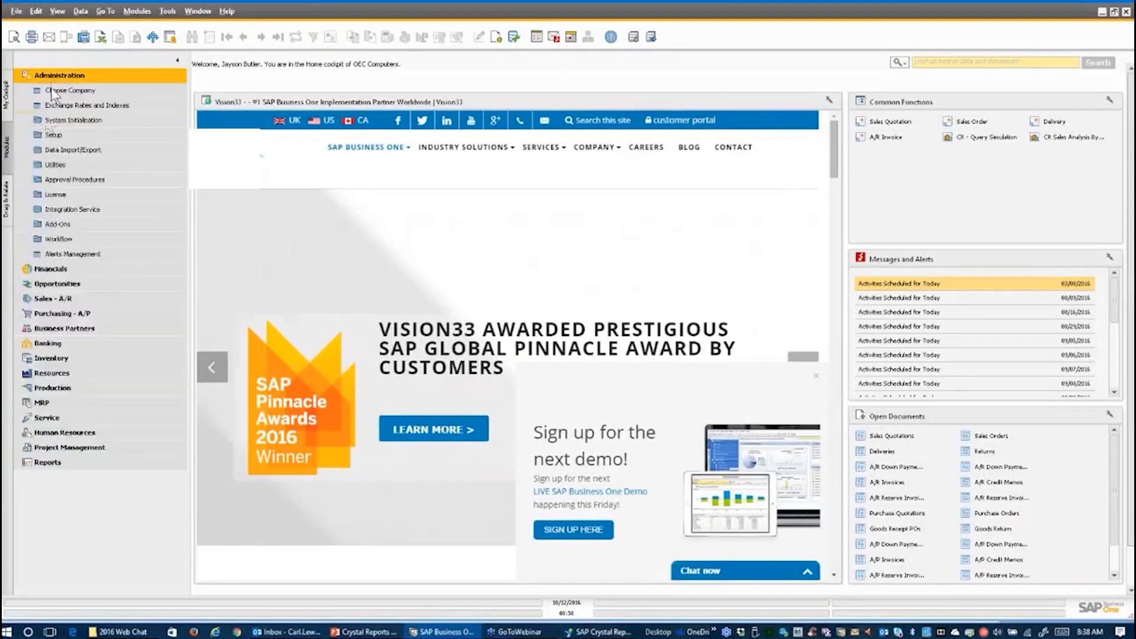
{"action": "left_click", "coordinate": [53, 136]}
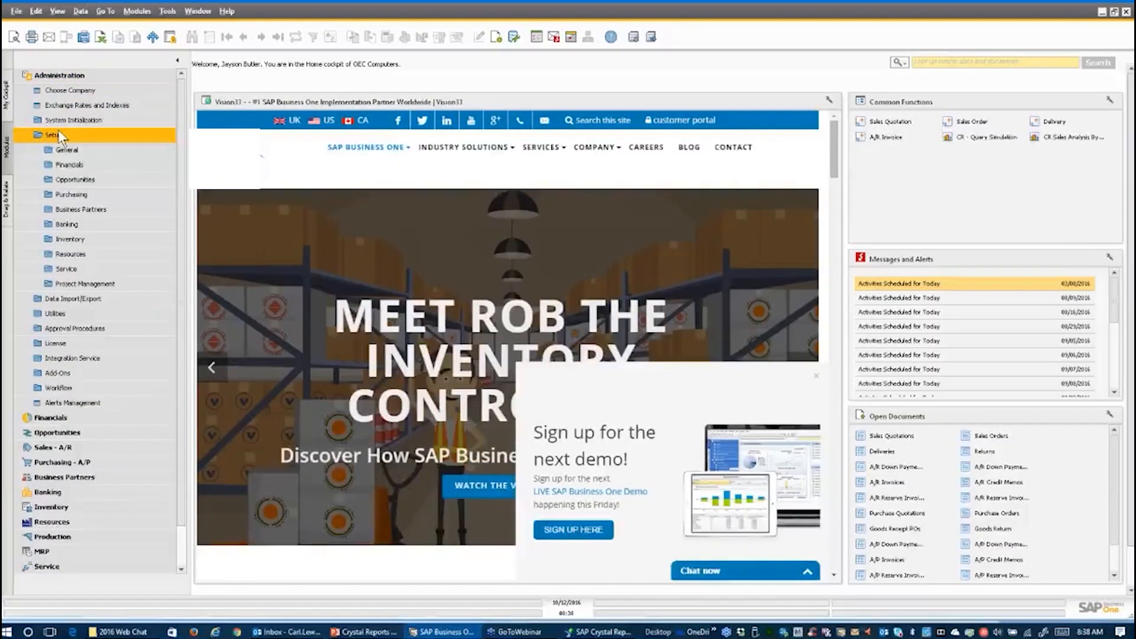
{"action": "left_click", "coordinate": [60, 149]}
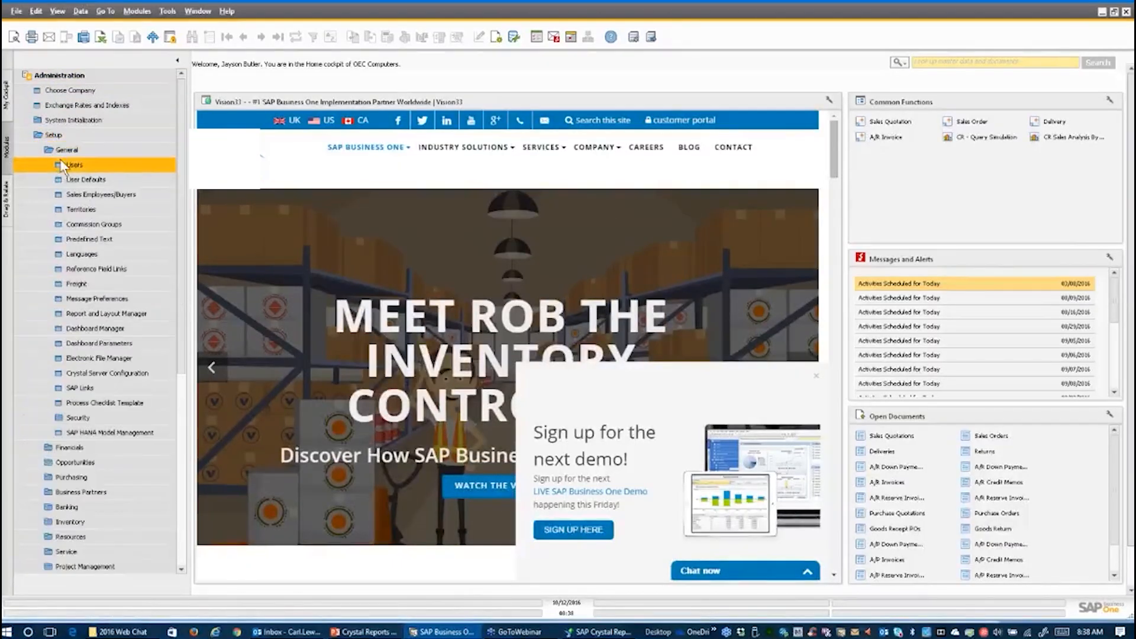
{"action": "left_click", "coordinate": [71, 166]}
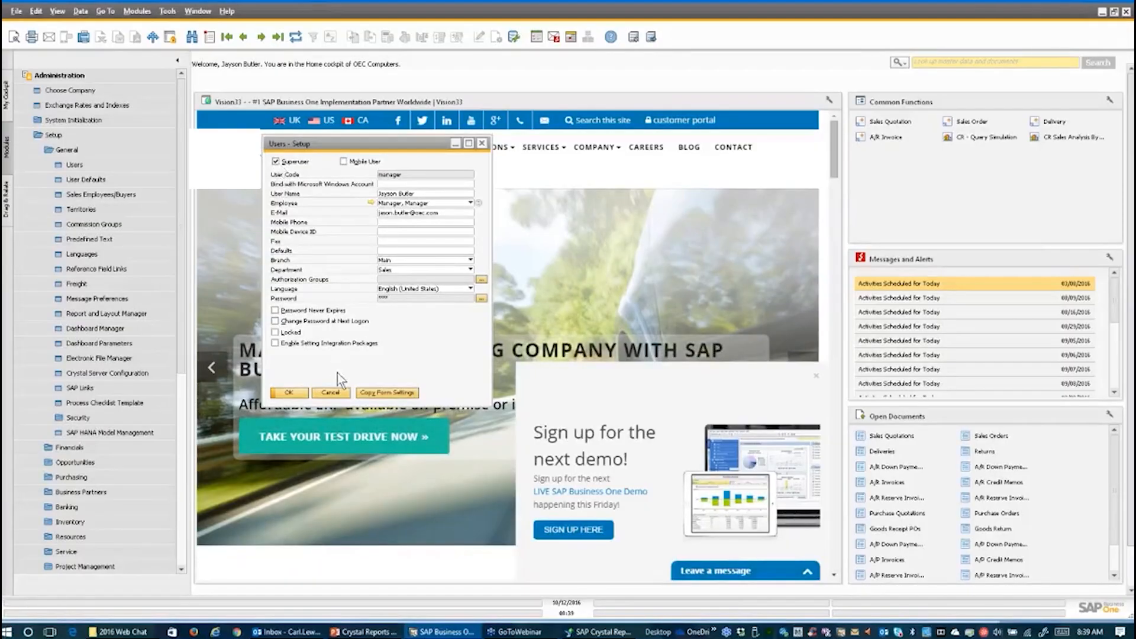
{"action": "left_click", "coordinate": [330, 393]}
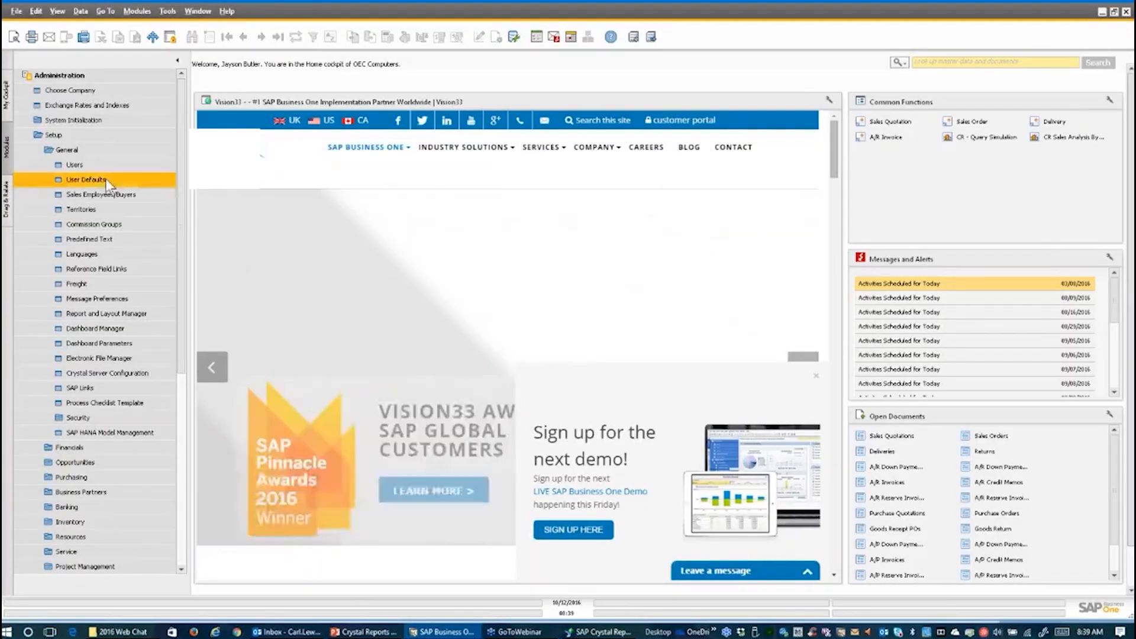
- Check which user type licenses are allocated to the manager user in License Administration
{"action": "left_click", "coordinate": [50, 77]}
{"action": "left_click", "coordinate": [50, 77]}
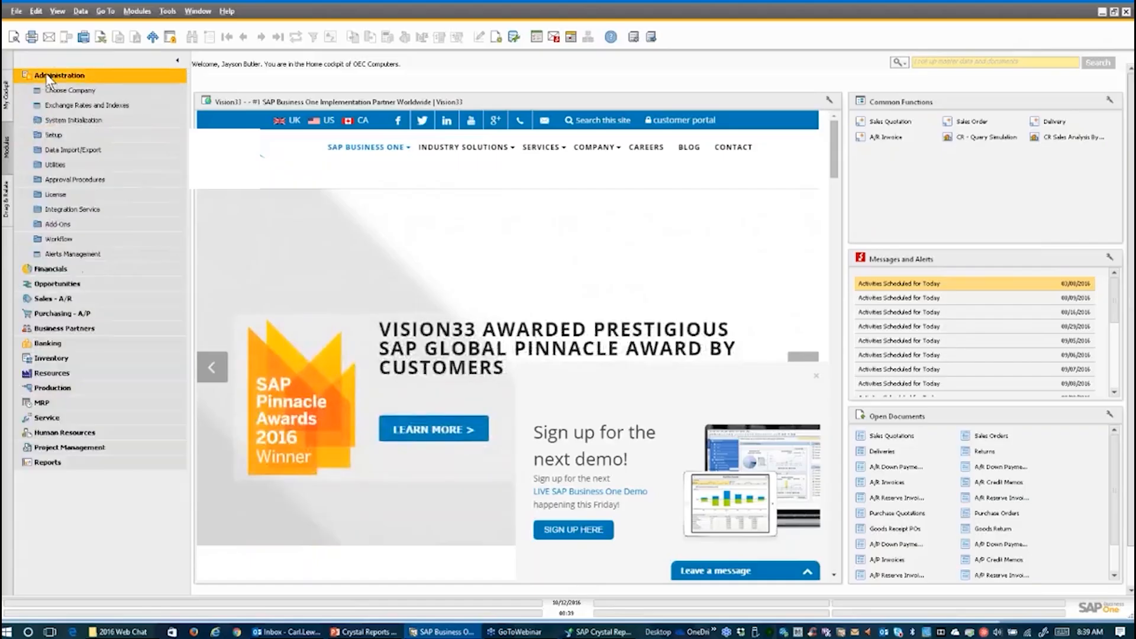
{"action": "left_click", "coordinate": [41, 194]}
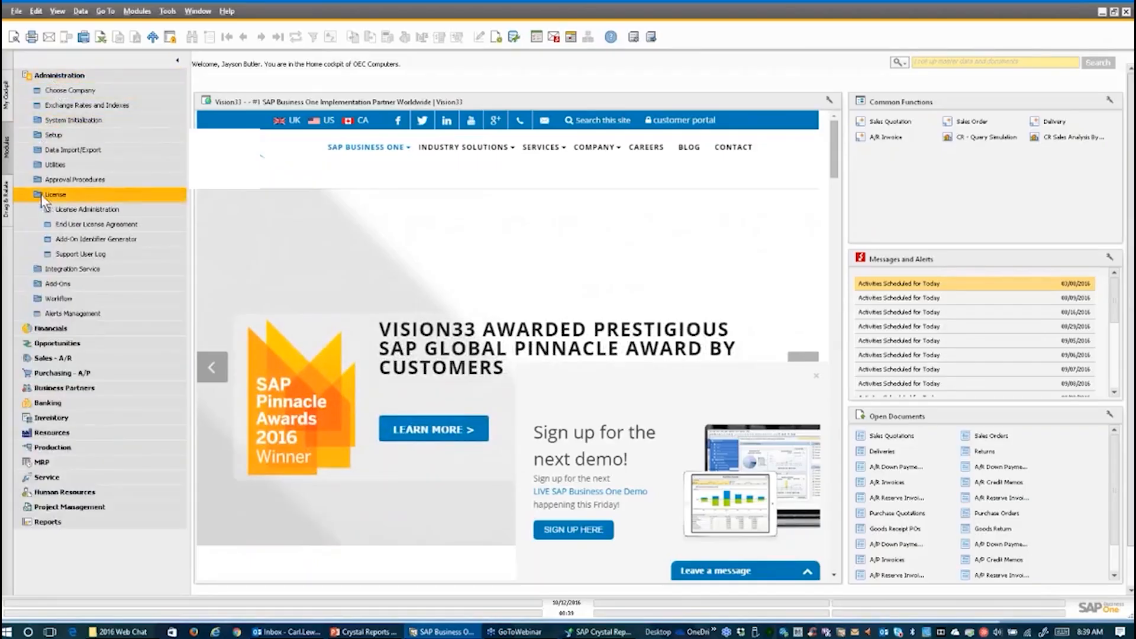
{"action": "left_click", "coordinate": [67, 211]}
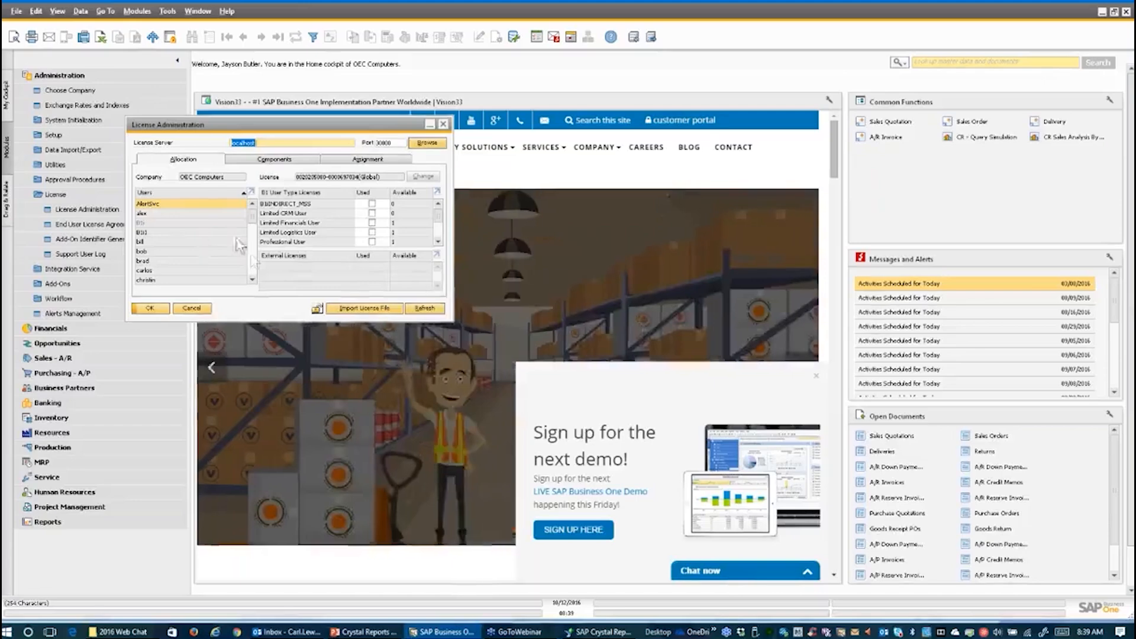
{"action": "left_click", "coordinate": [254, 268]}
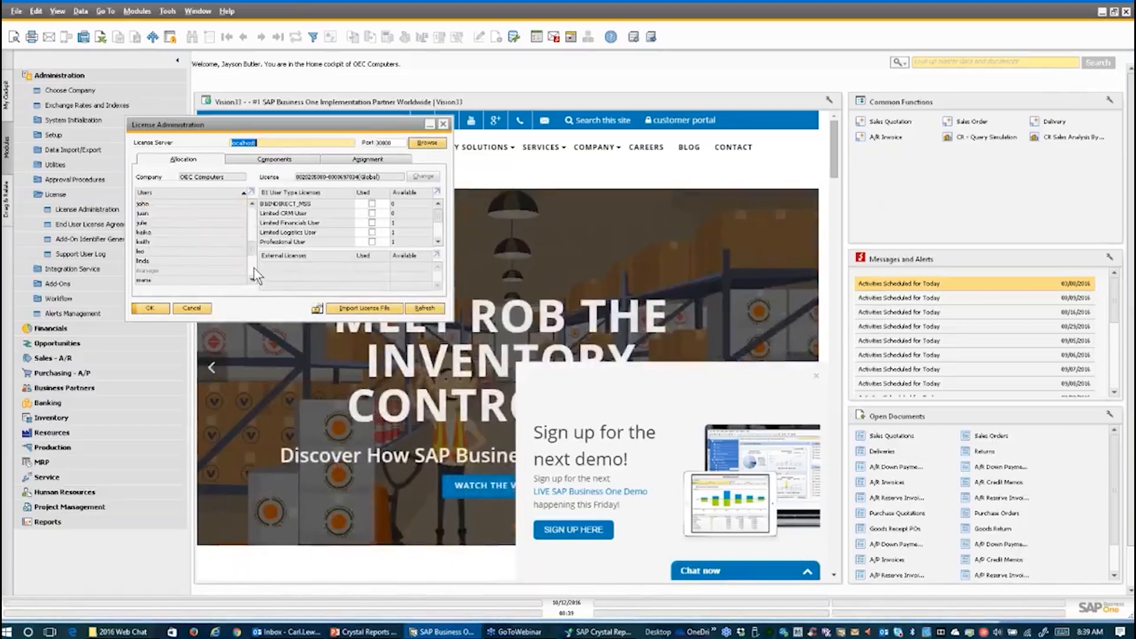
{"action": "left_click", "coordinate": [155, 270]}
{"action": "left_click", "coordinate": [371, 242]}
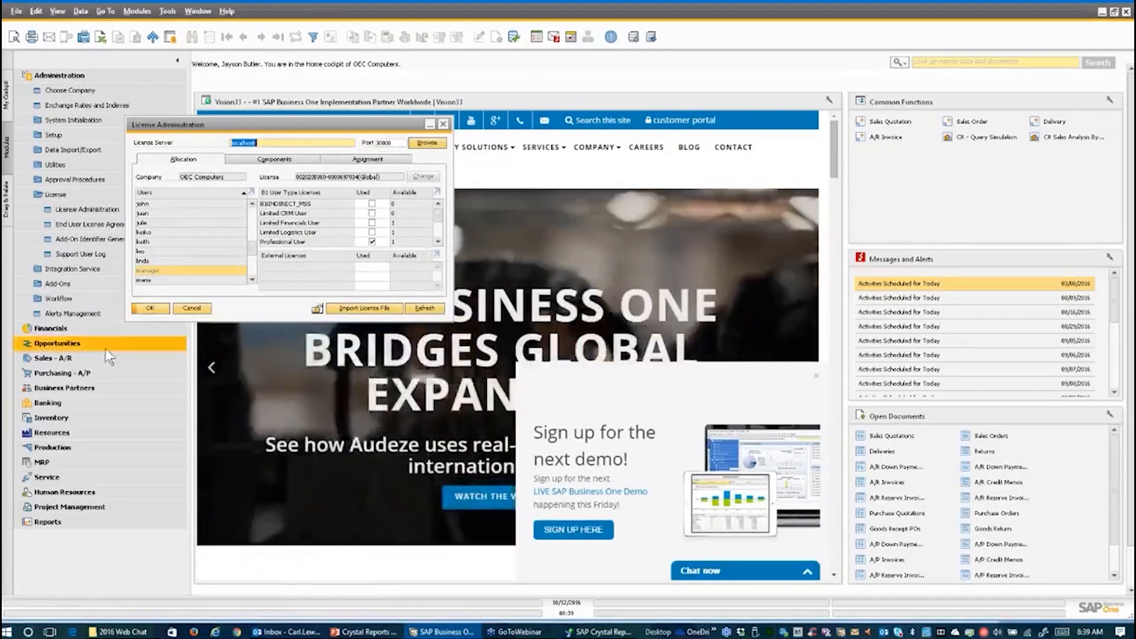
{"action": "left_click", "coordinate": [155, 307]}
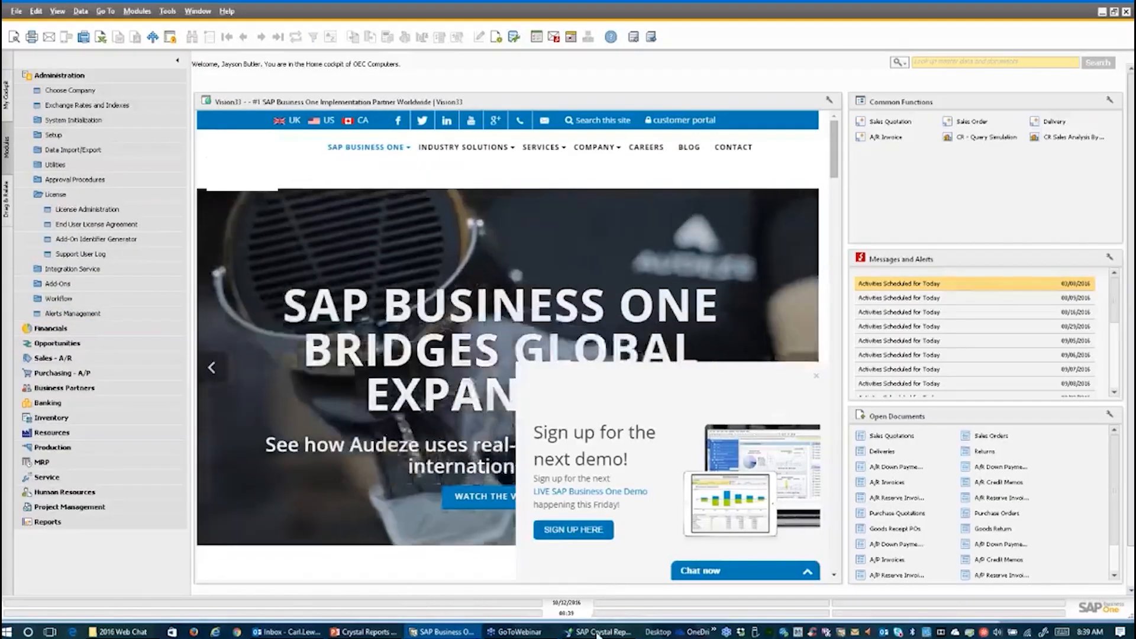
- Switch back to Crystal Reports, finish the SAP Business One connection and expand the SBODemoUS database
{"action": "left_click", "coordinate": [599, 634]}
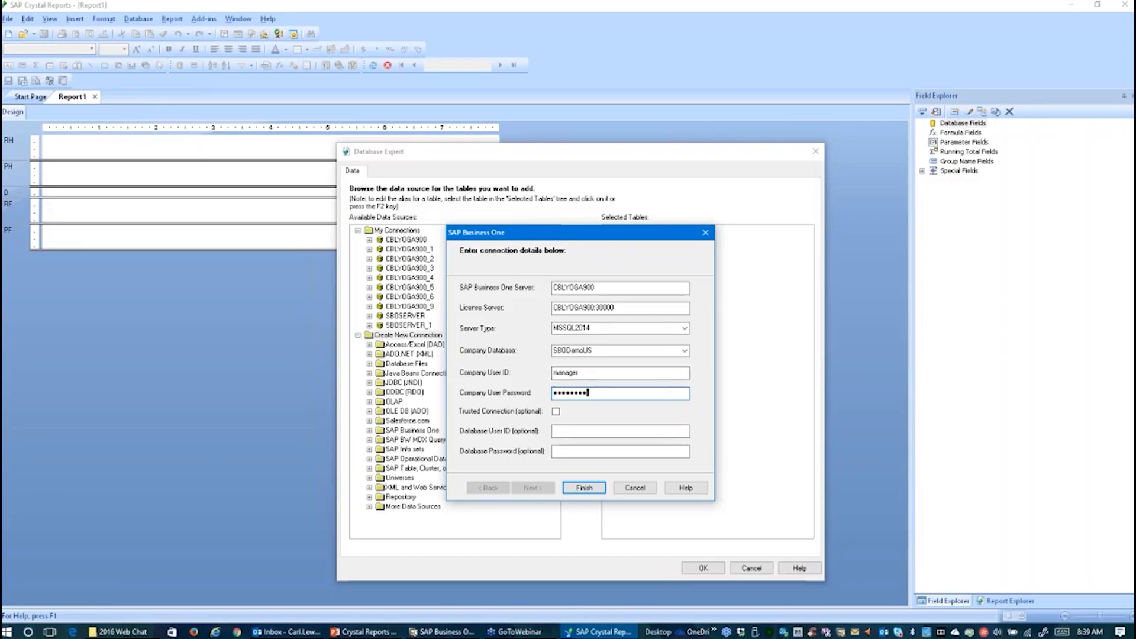
{"action": "left_click", "coordinate": [577, 489]}
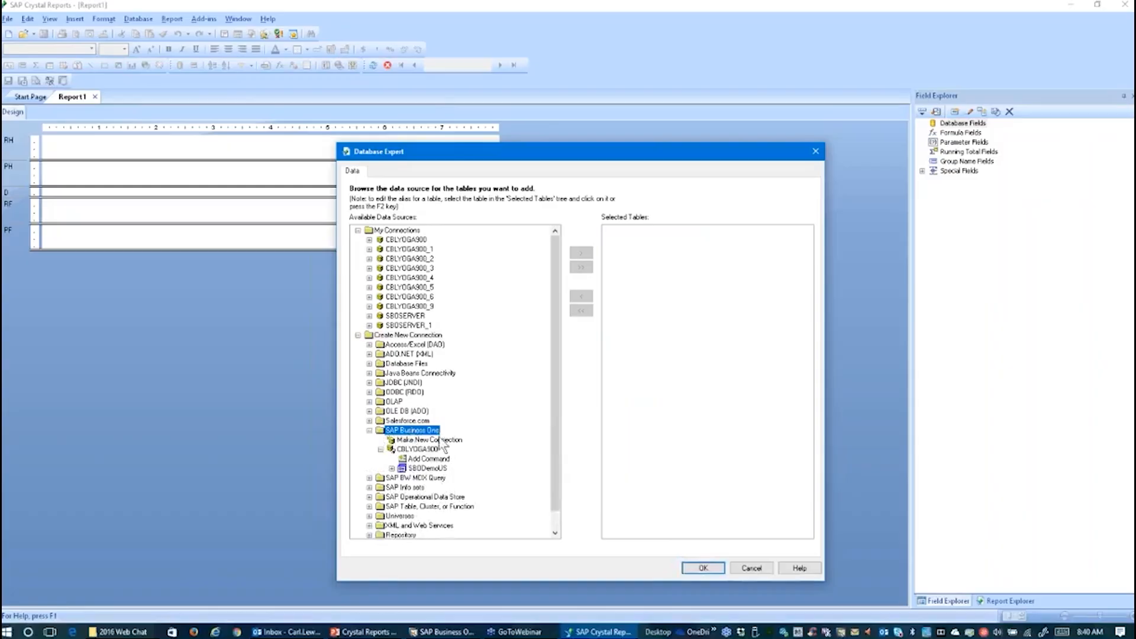
{"action": "left_click", "coordinate": [392, 469]}
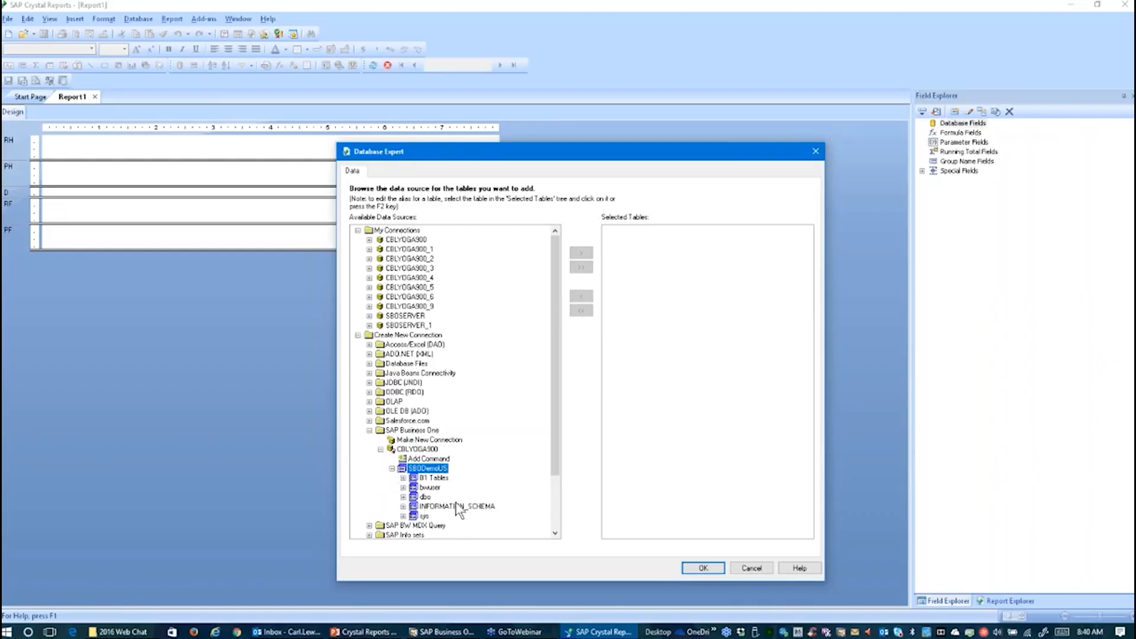
- Look over the B1 Tables module categories, collapse them and list the tables in the dbo schema of SBODemoUS
{"action": "left_click", "coordinate": [403, 478]}
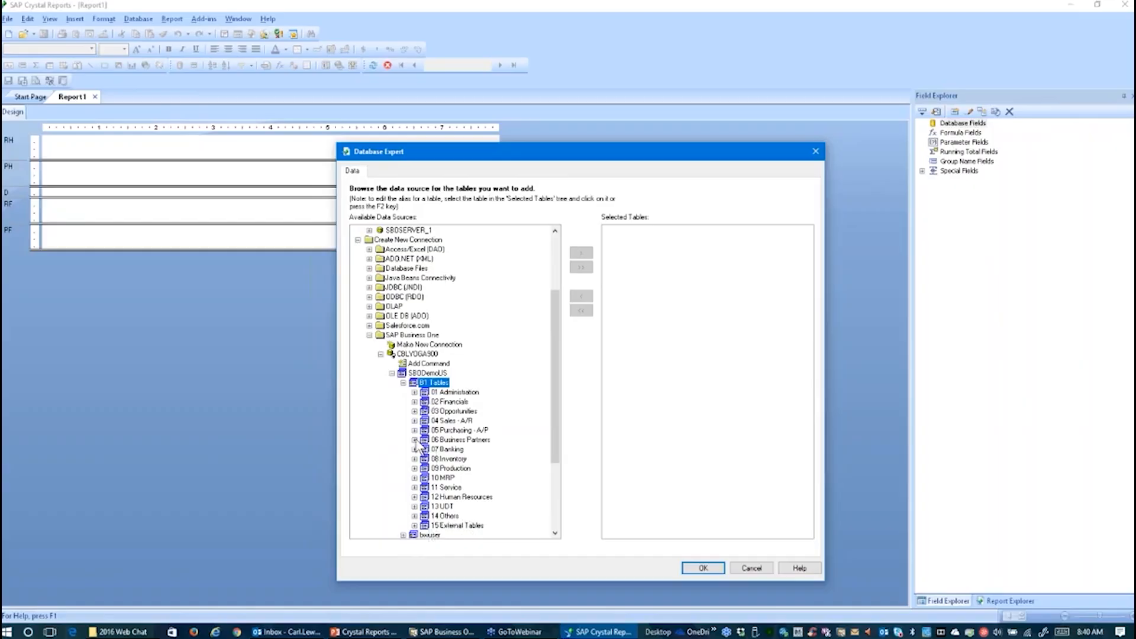
{"action": "left_click", "coordinate": [392, 373]}
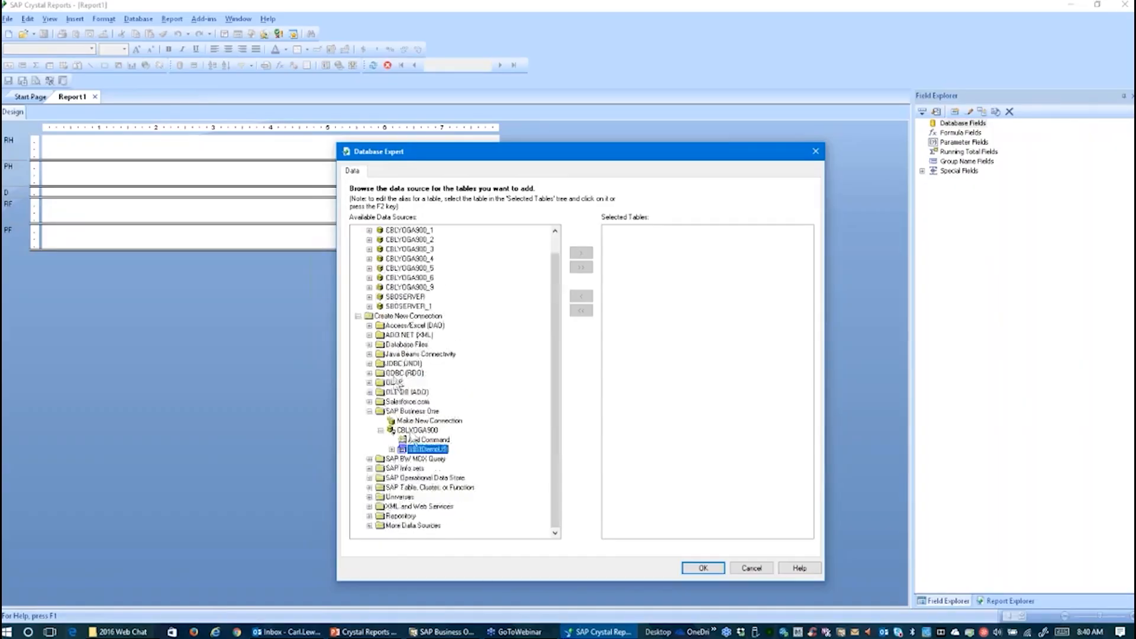
{"action": "left_click", "coordinate": [391, 449]}
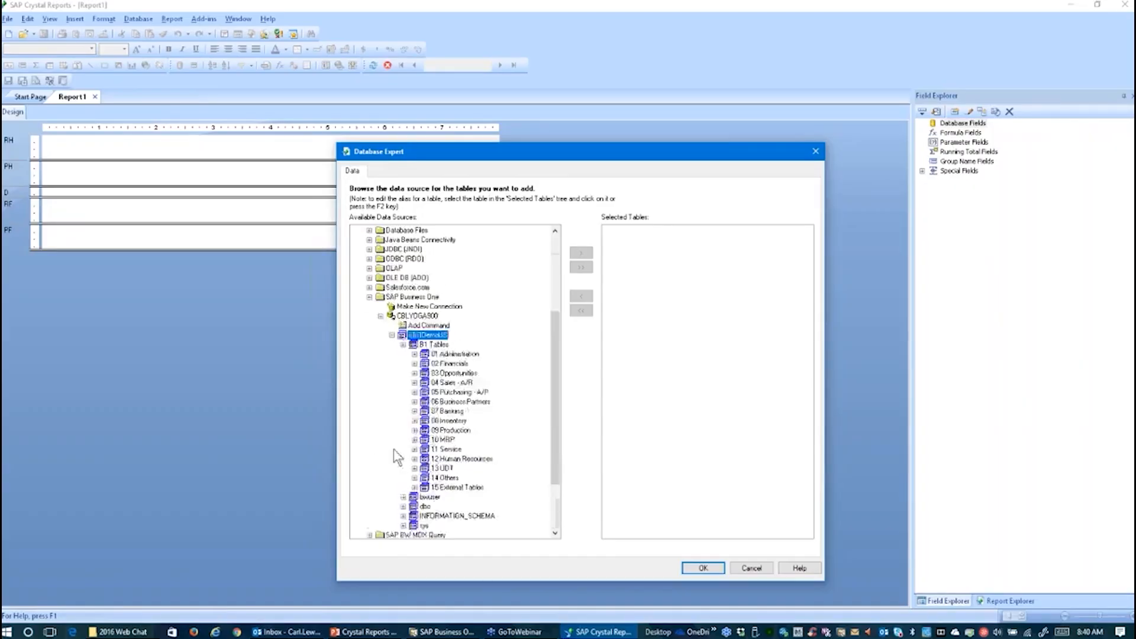
{"action": "left_click", "coordinate": [403, 344]}
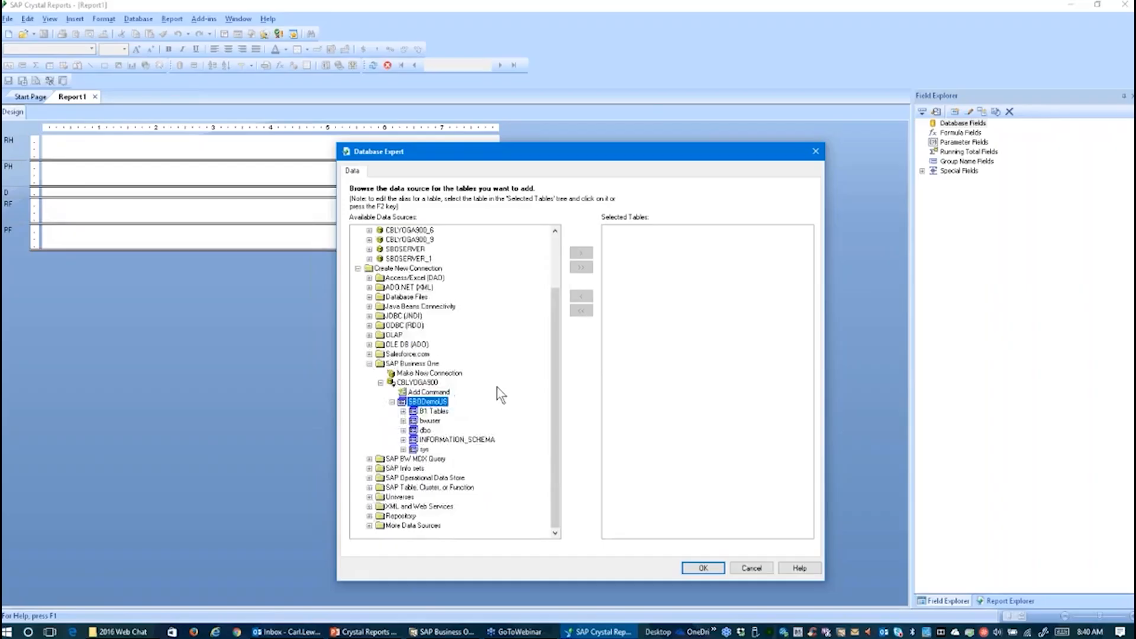
{"action": "left_click", "coordinate": [403, 430]}
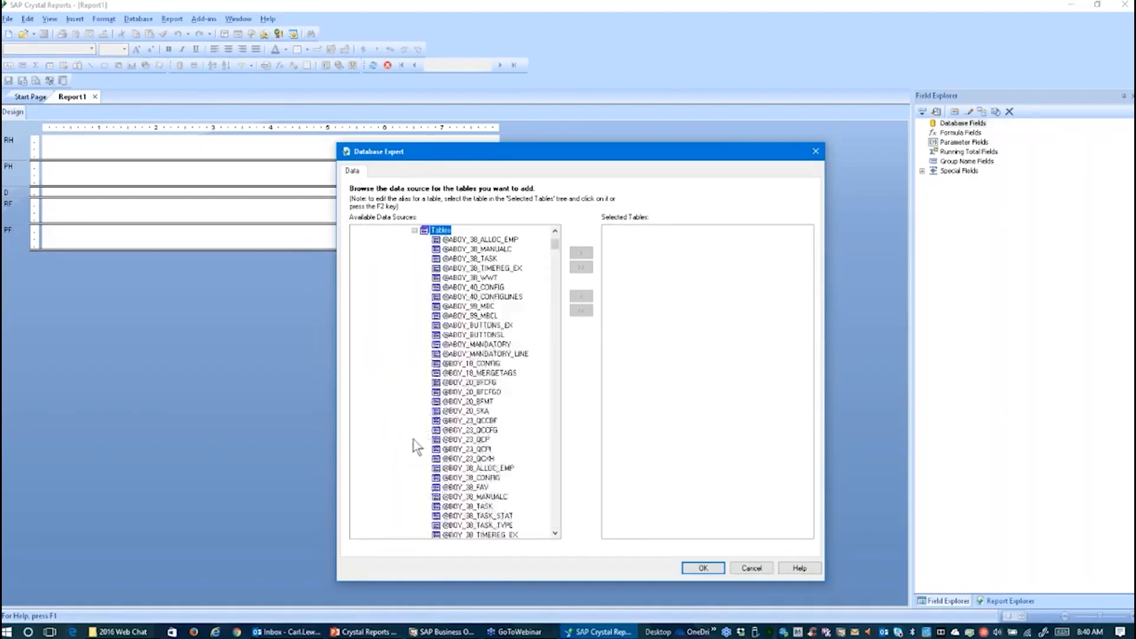
- Add the OCRD (Business Partner), OCRG (Card Groups) and OSLP (Sales Employee) tables to the report's selected tables
{"action": "left_click", "coordinate": [450, 241]}
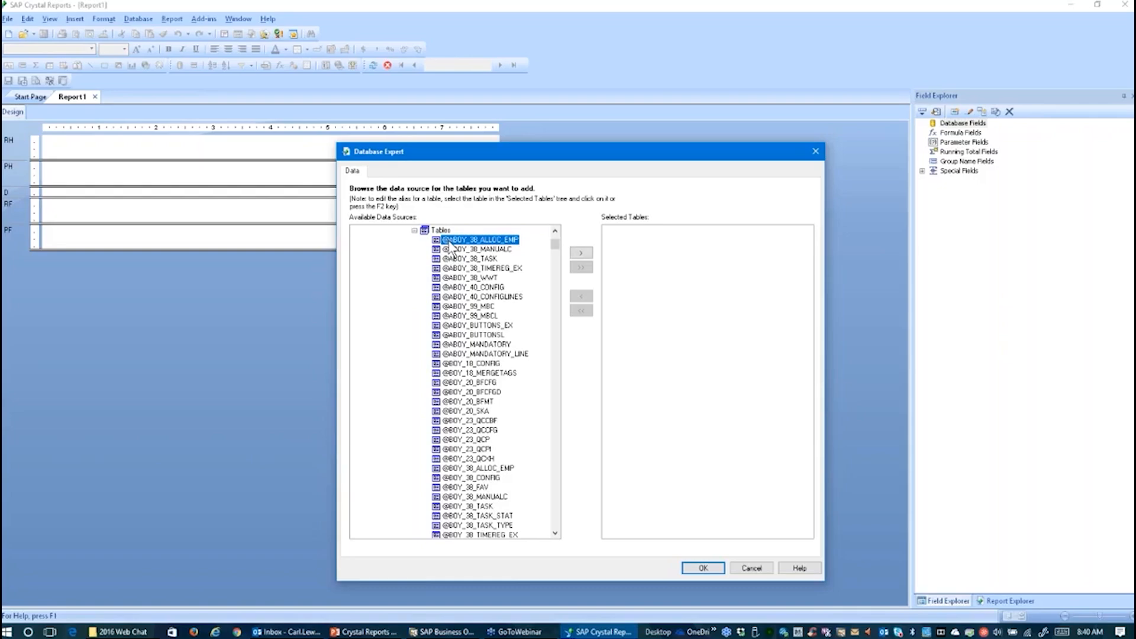
{"action": "type", "text": "ocrd"}
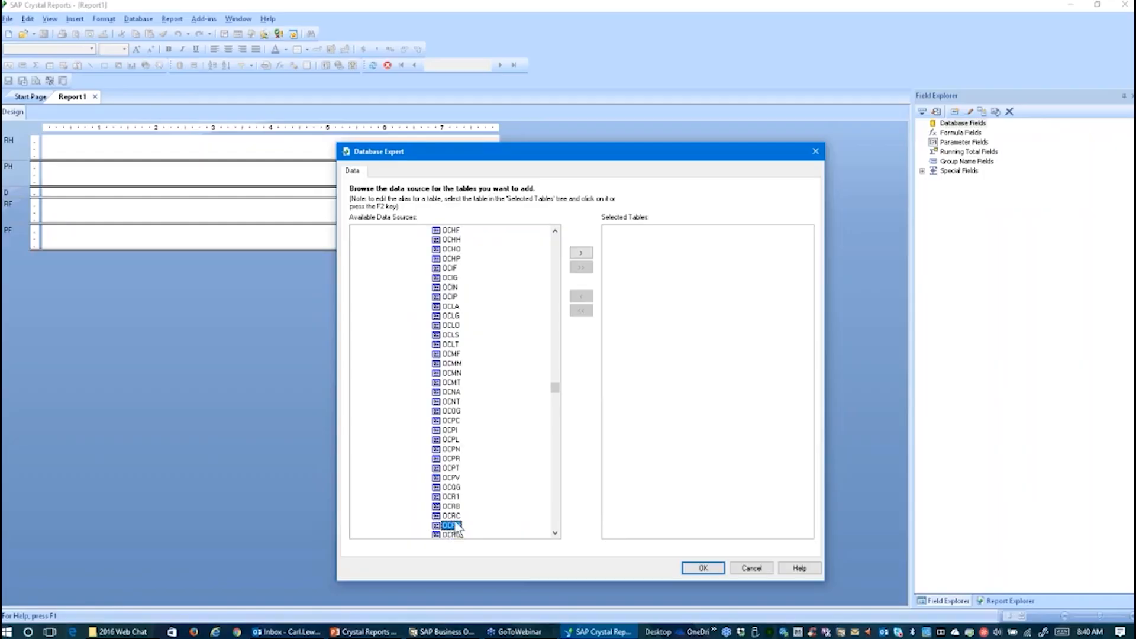
{"action": "left_click", "coordinate": [581, 253]}
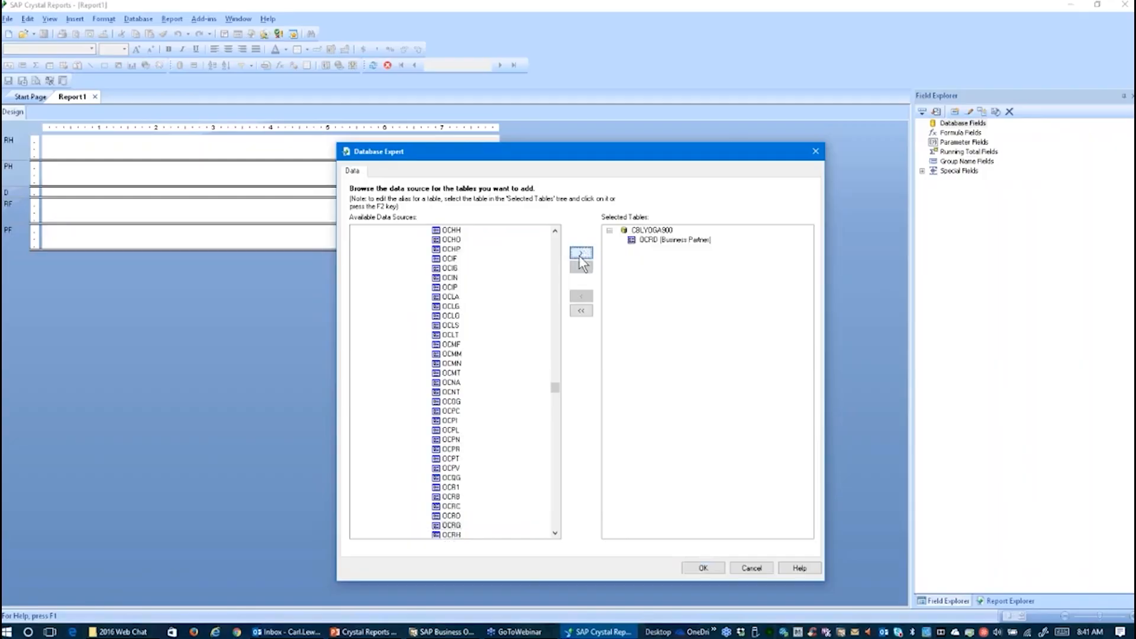
{"action": "left_click", "coordinate": [450, 232]}
{"action": "type", "text": "ocrg"}
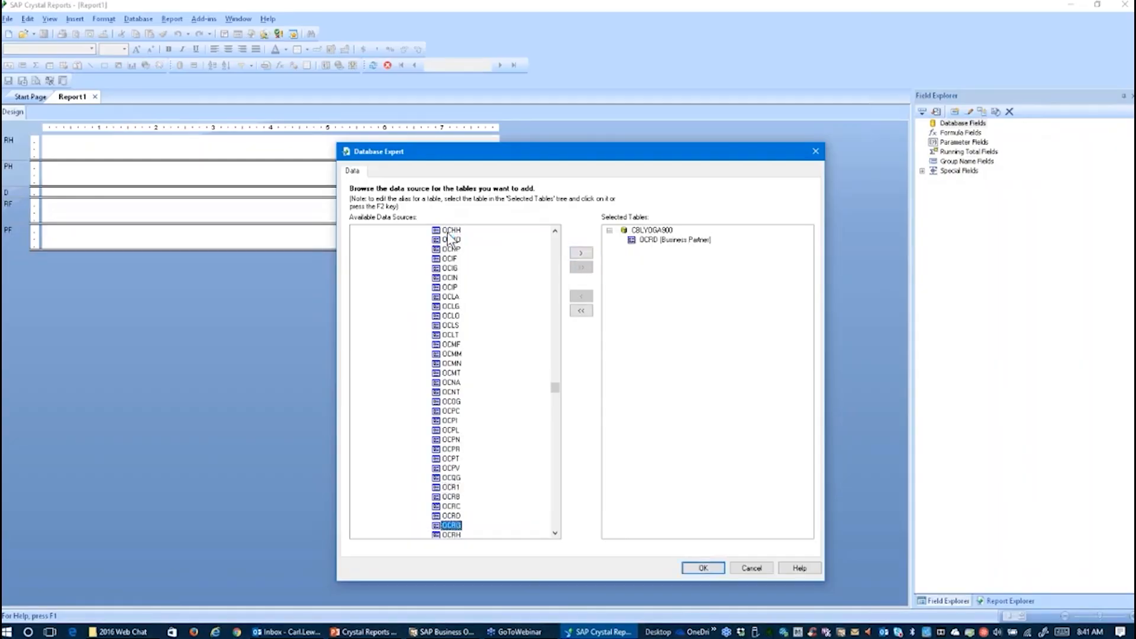
{"action": "left_click", "coordinate": [580, 252]}
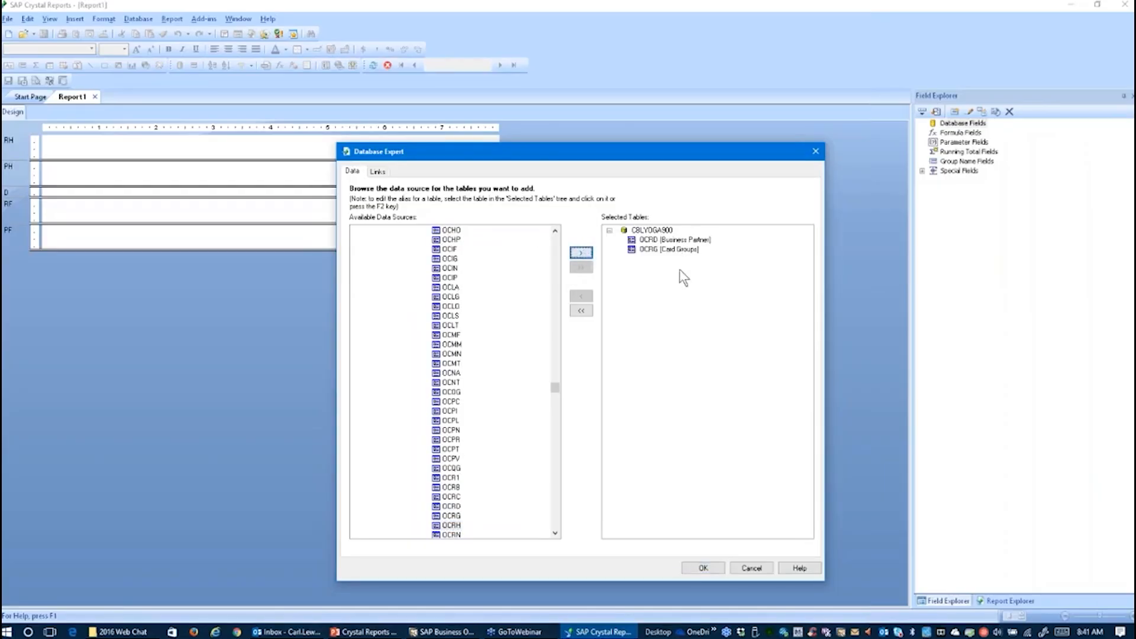
{"action": "left_click", "coordinate": [447, 249]}
{"action": "type", "text": "oslp"}
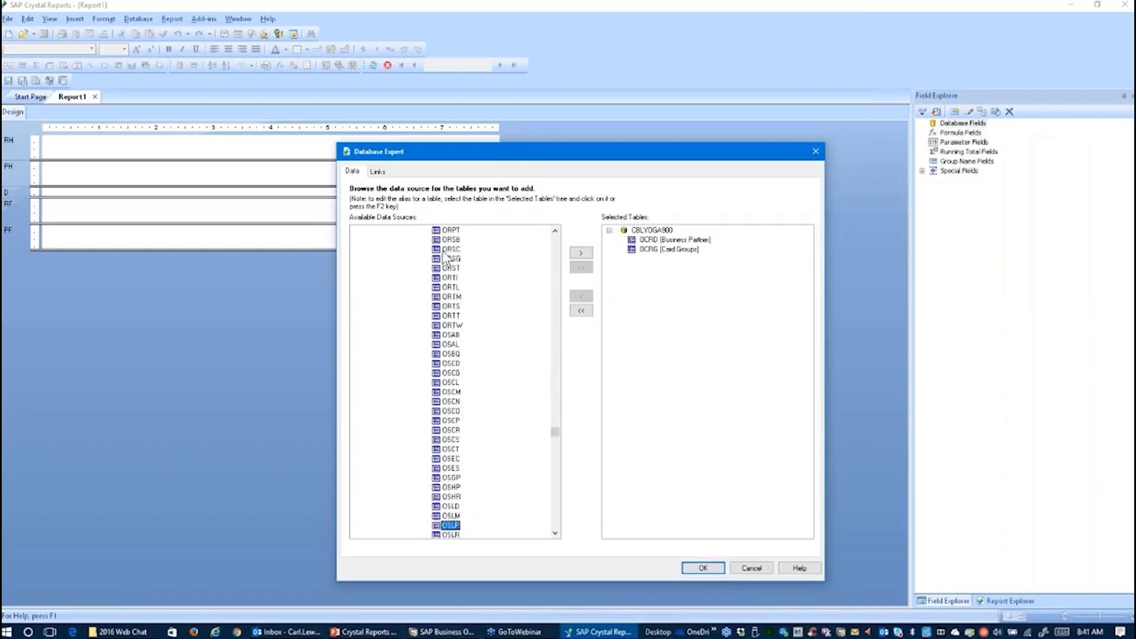
{"action": "left_click", "coordinate": [582, 253]}
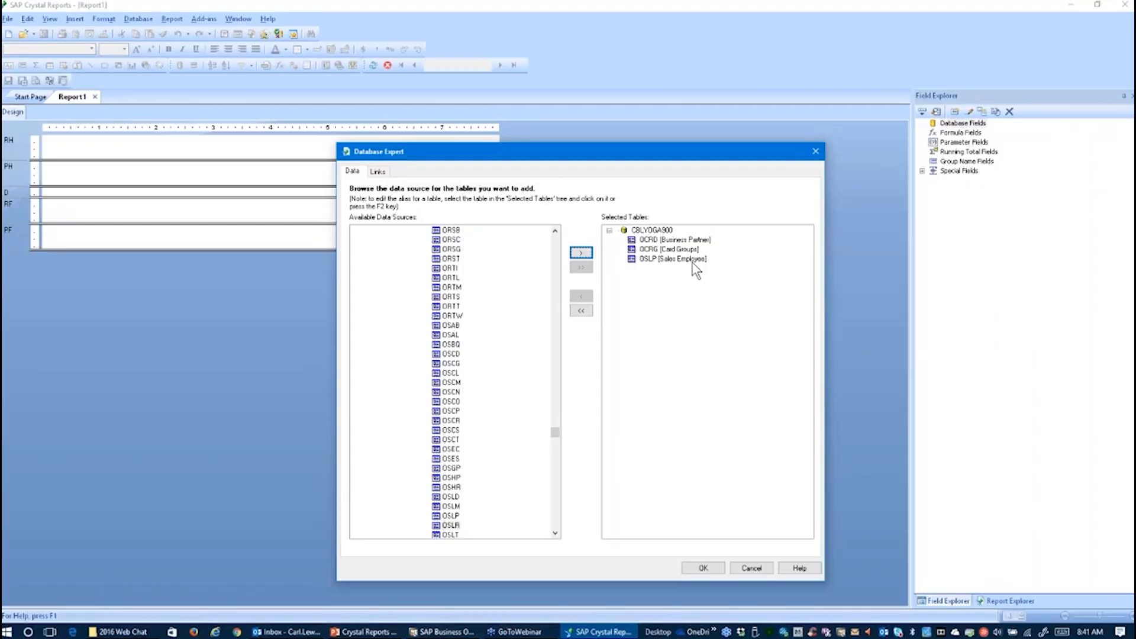
- Spread the OCRG and OSLP tables apart in the link diagram and accept the table selection with its automatic links
{"action": "left_click", "coordinate": [378, 171]}
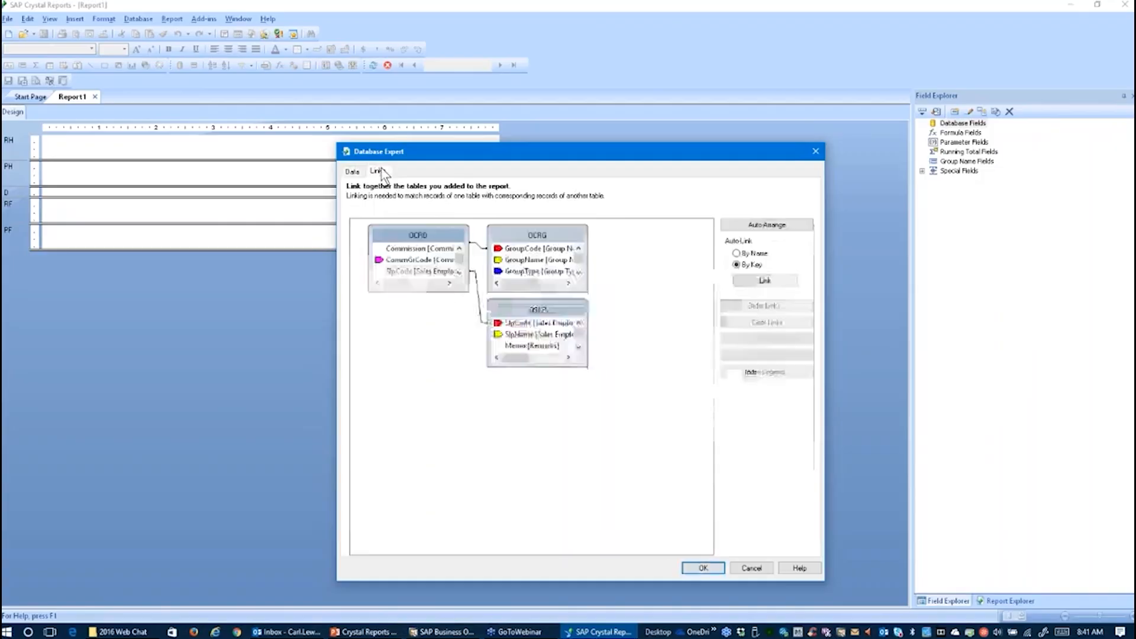
{"action": "left_click_drag", "start_coordinate": [524, 313], "coordinate": [604, 403]}
{"action": "left_click_drag", "start_coordinate": [552, 239], "coordinate": [669, 240]}
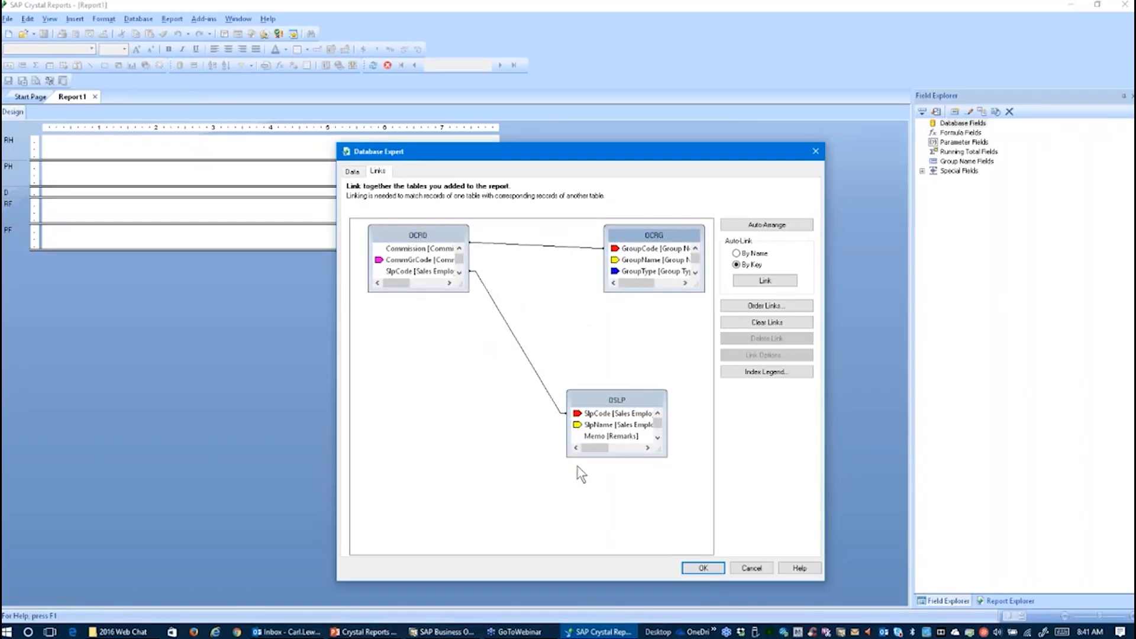
{"action": "left_click", "coordinate": [715, 566]}
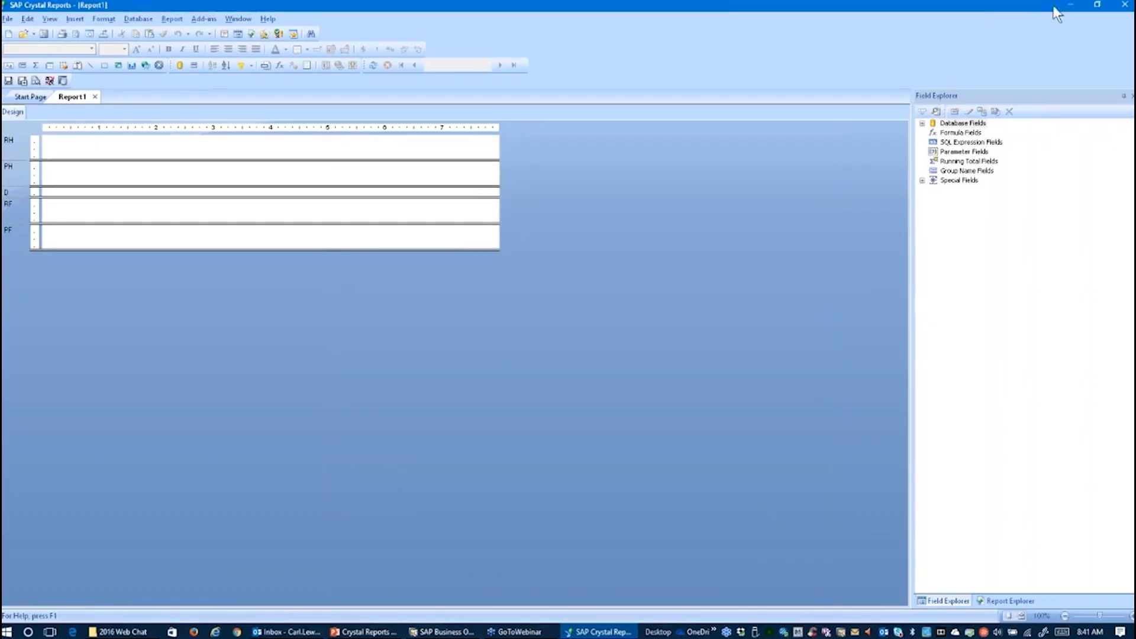
- Look over the view options and the toolbar settings, including the reset option for toolbars and explorers, without changing anything
{"action": "left_click", "coordinate": [1093, 7]}
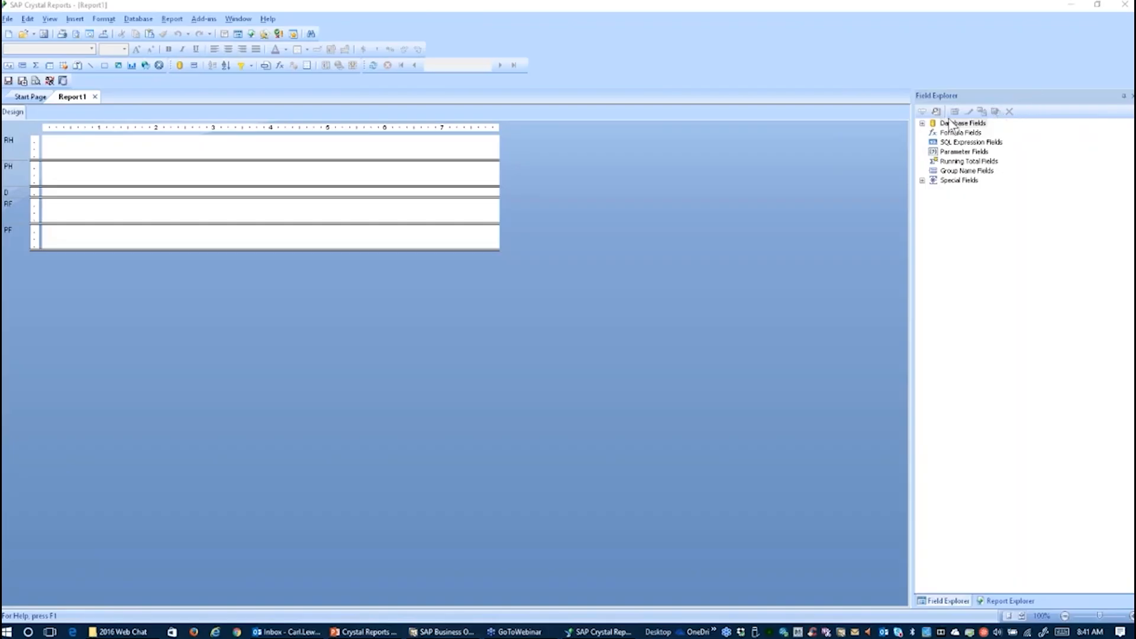
{"action": "left_click", "coordinate": [50, 19]}
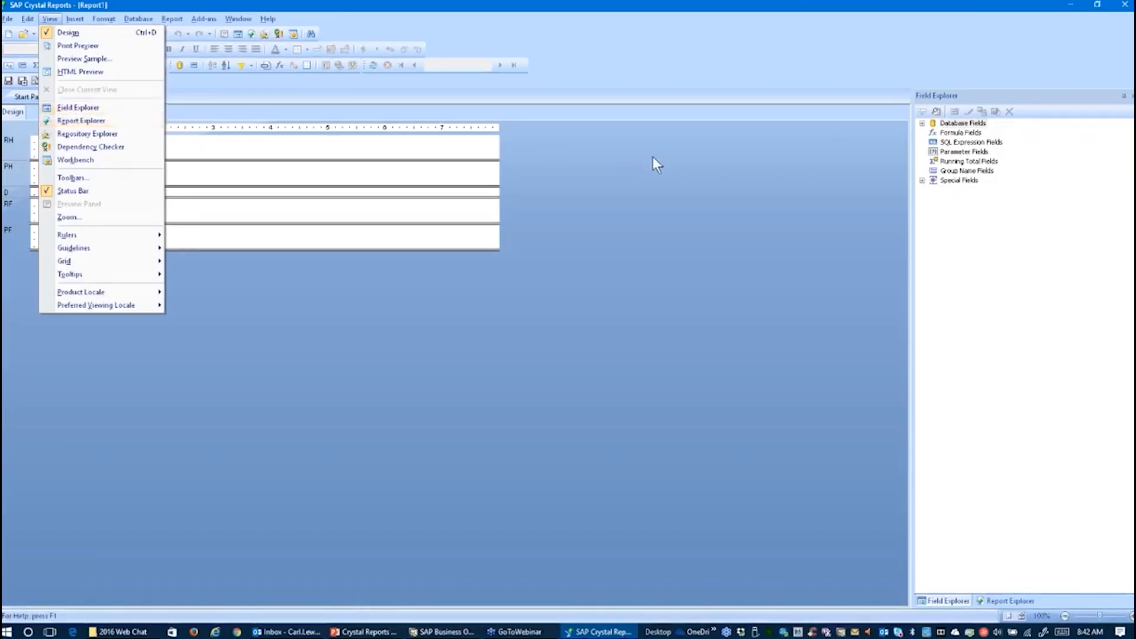
{"action": "left_click", "coordinate": [993, 96]}
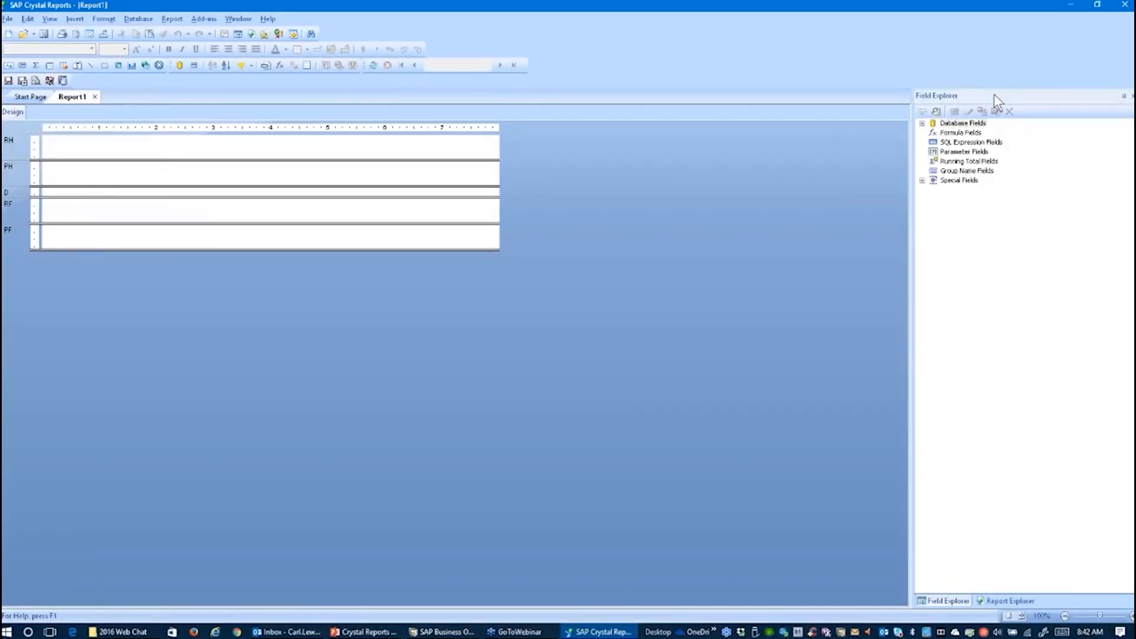
{"action": "left_click", "coordinate": [51, 18]}
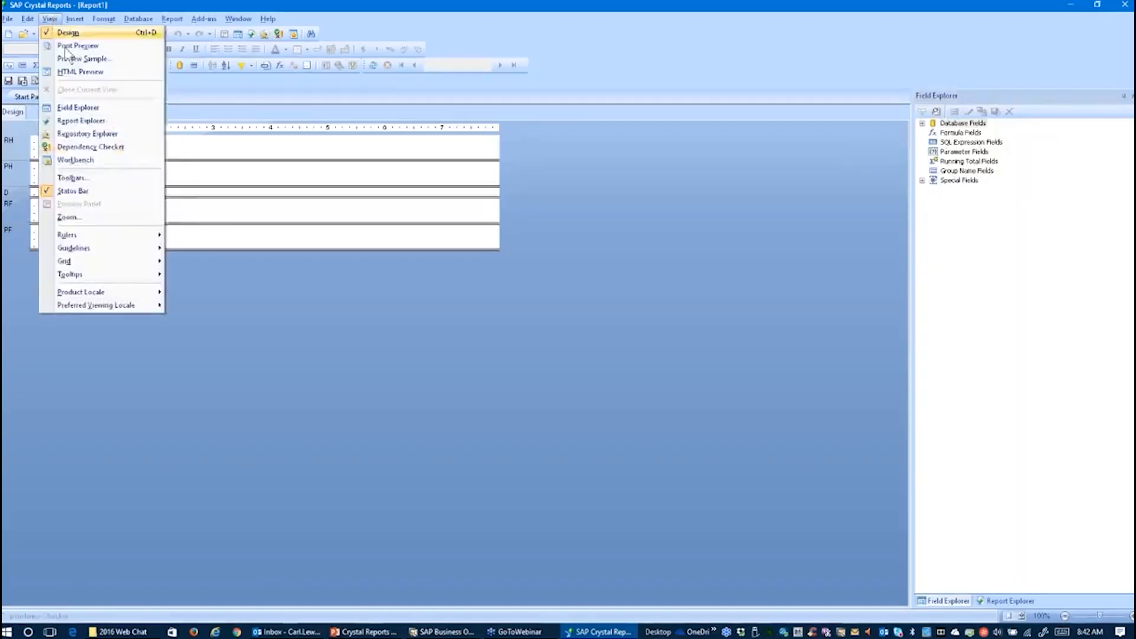
{"action": "left_click", "coordinate": [109, 178]}
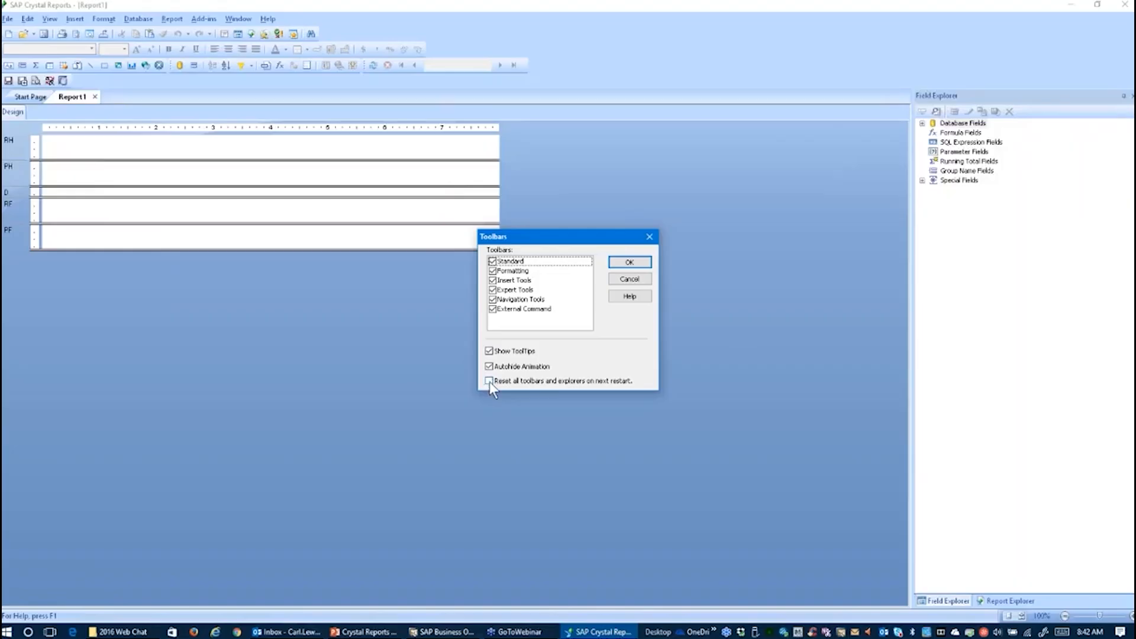
{"action": "left_click", "coordinate": [650, 237]}
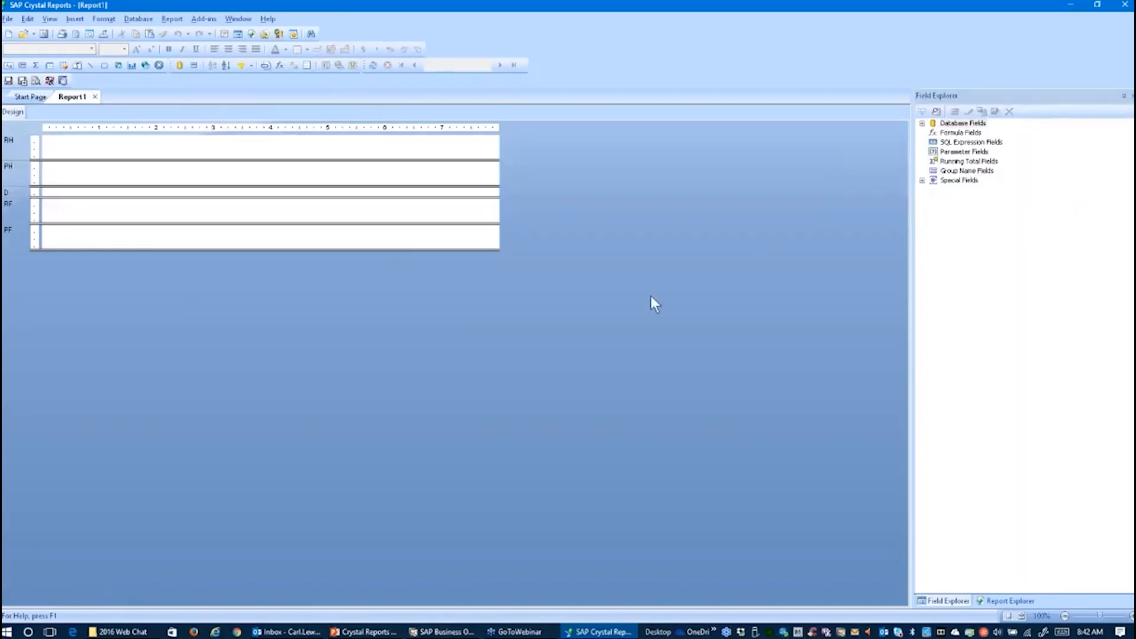
- List the report's database tables in the Field Explorer and examine the fields of OCRD, OCRG and OSLP
{"action": "left_click", "coordinate": [922, 123]}
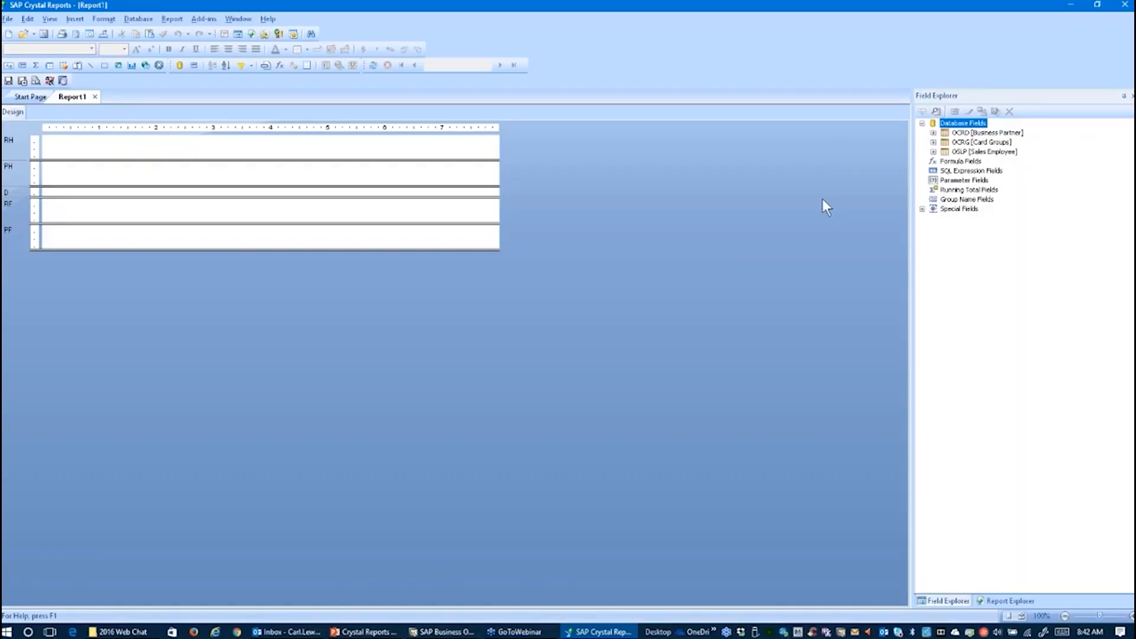
{"action": "left_click", "coordinate": [933, 132]}
{"action": "left_click", "coordinate": [933, 123]}
{"action": "left_click", "coordinate": [933, 143]}
{"action": "left_click", "coordinate": [934, 143]}
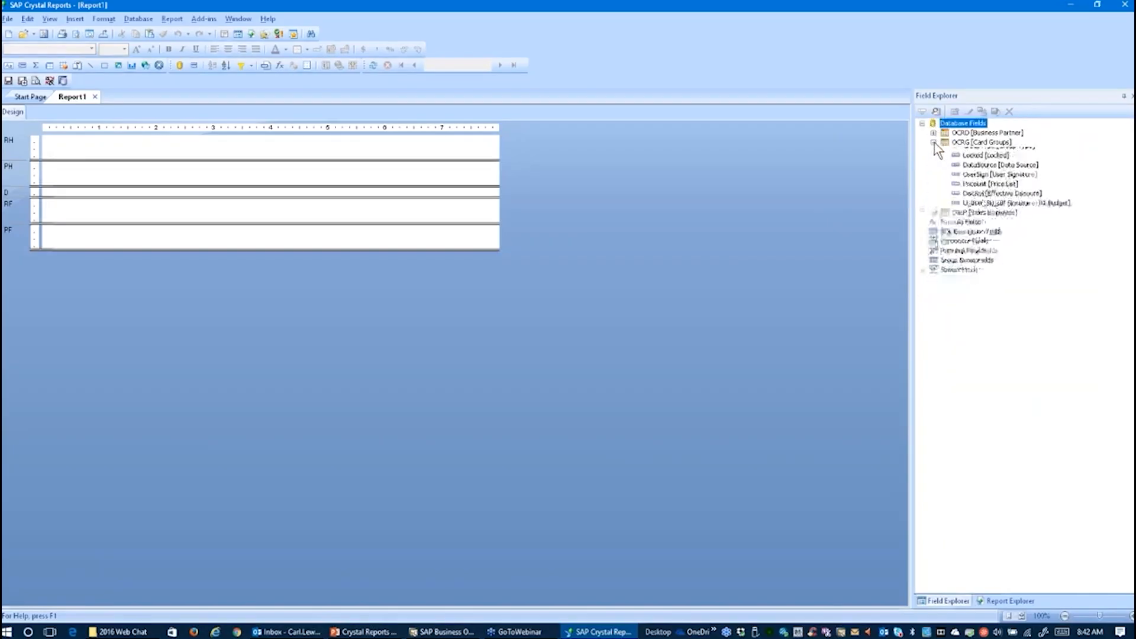
{"action": "left_click", "coordinate": [934, 151]}
{"action": "left_click", "coordinate": [933, 151]}
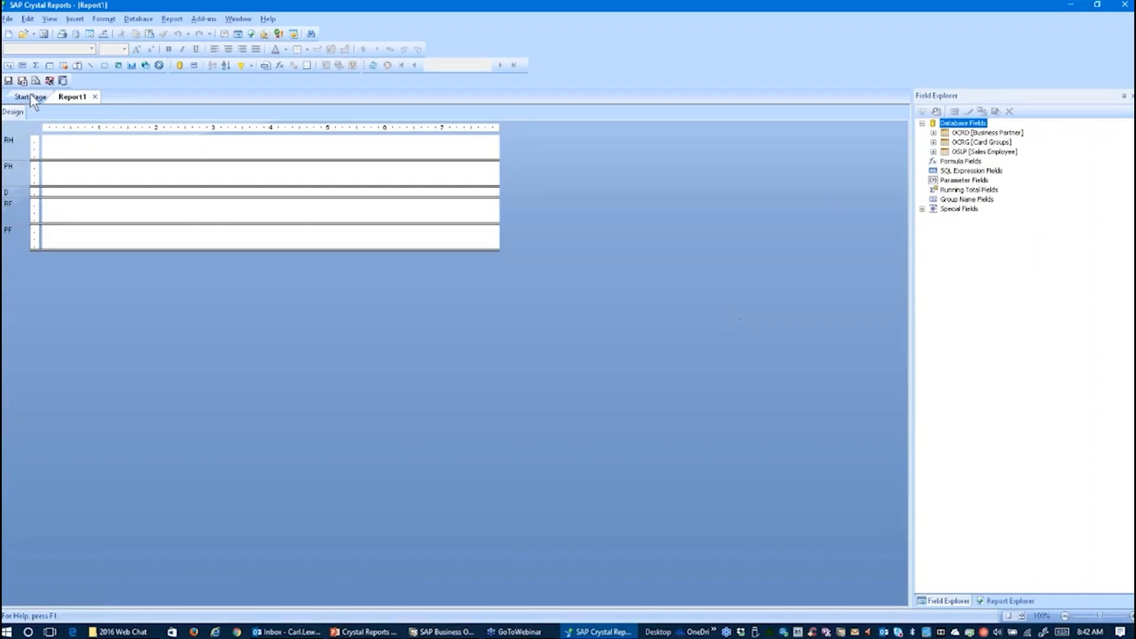
- Set the report's page orientation to Landscape in the page setup
{"action": "left_click", "coordinate": [7, 19]}
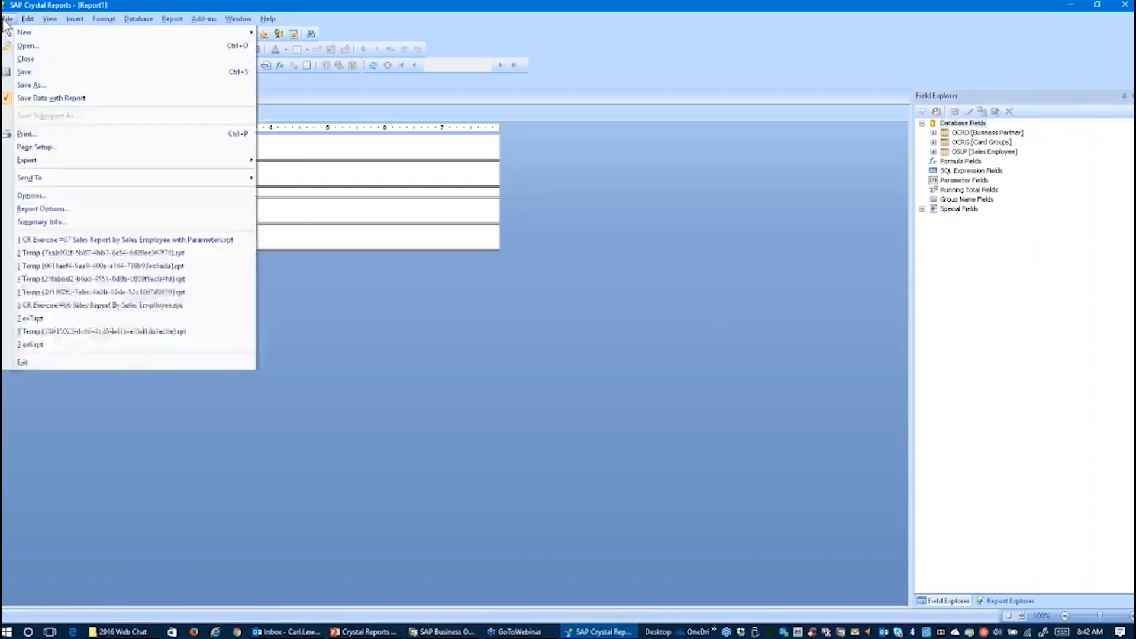
{"action": "left_click", "coordinate": [43, 148]}
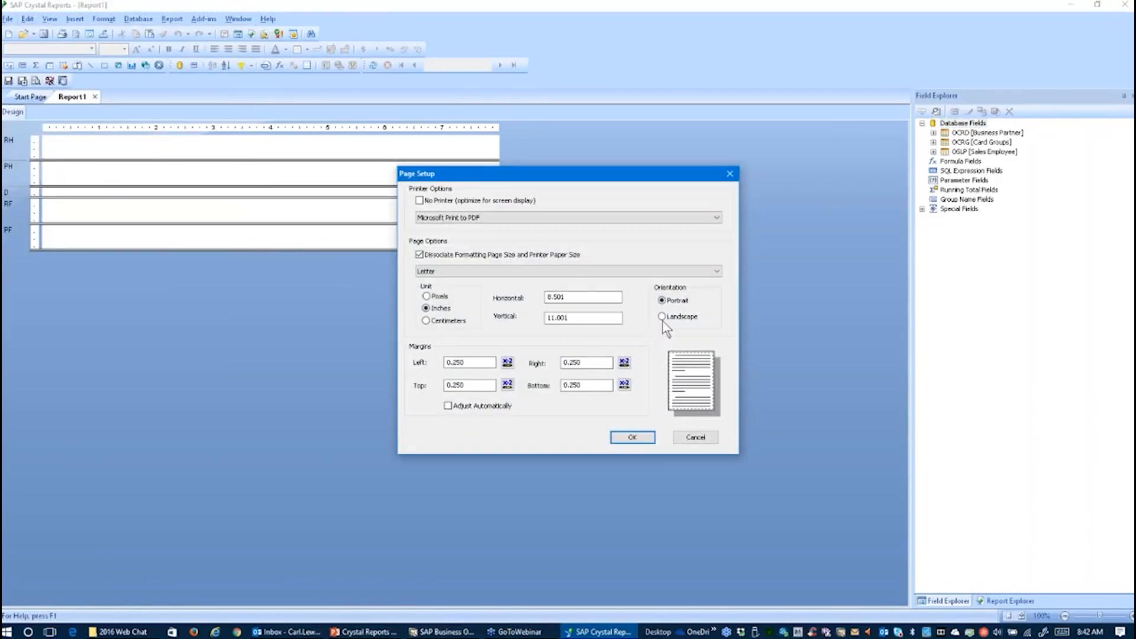
{"action": "left_click", "coordinate": [662, 317]}
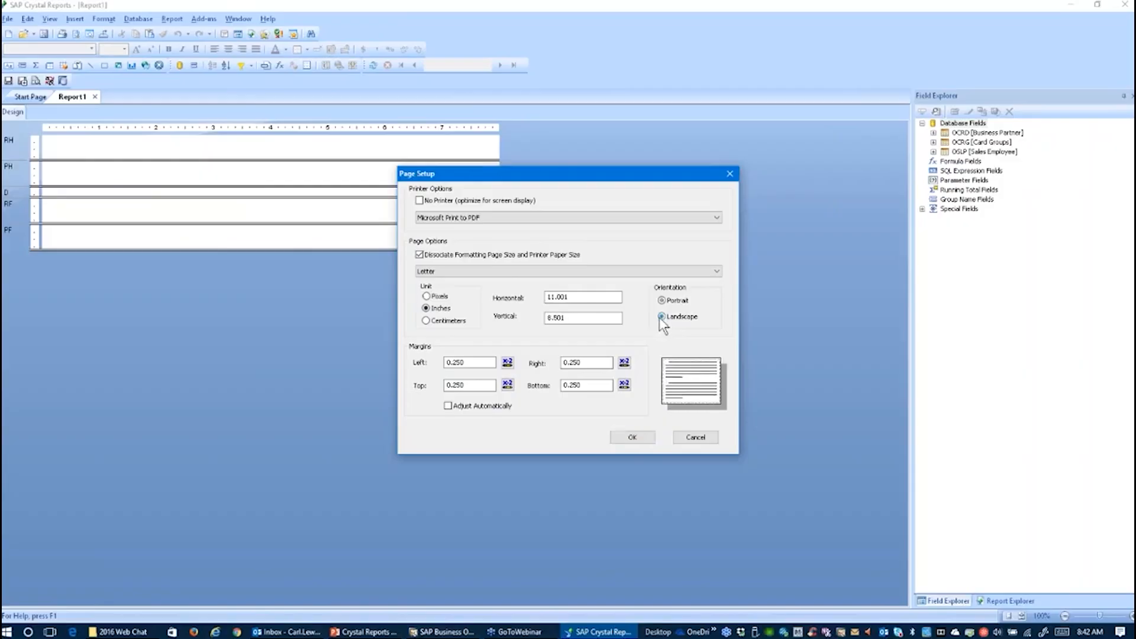
{"action": "left_click", "coordinate": [633, 438]}
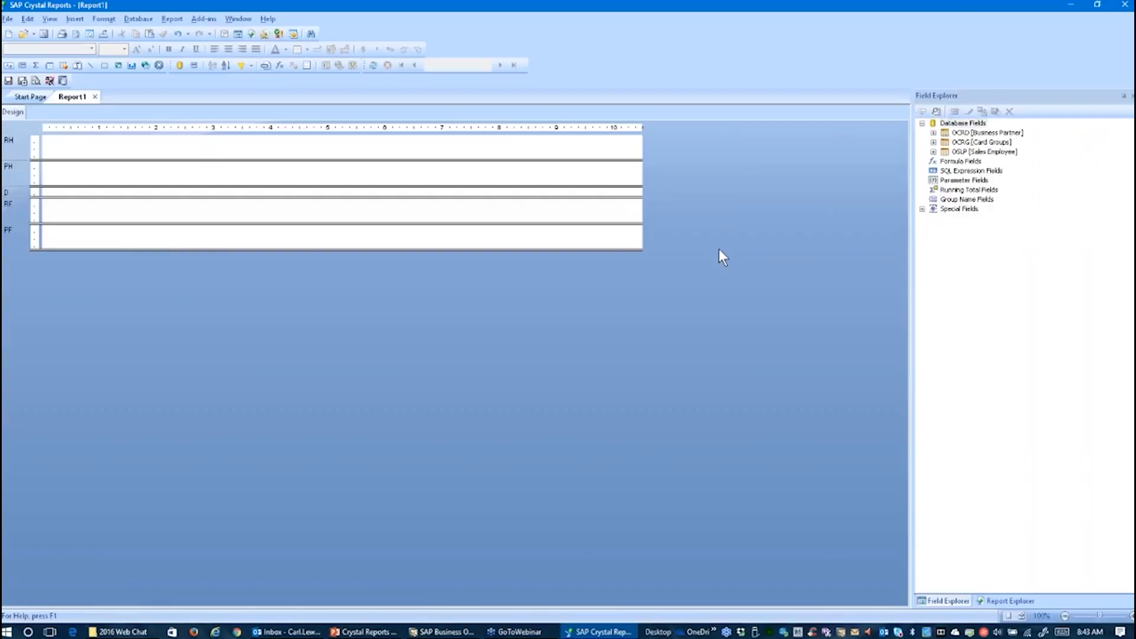
- Place the CardName and Phone1 fields from OCRD side by side at the start of the Details section
{"action": "left_click", "coordinate": [933, 133]}
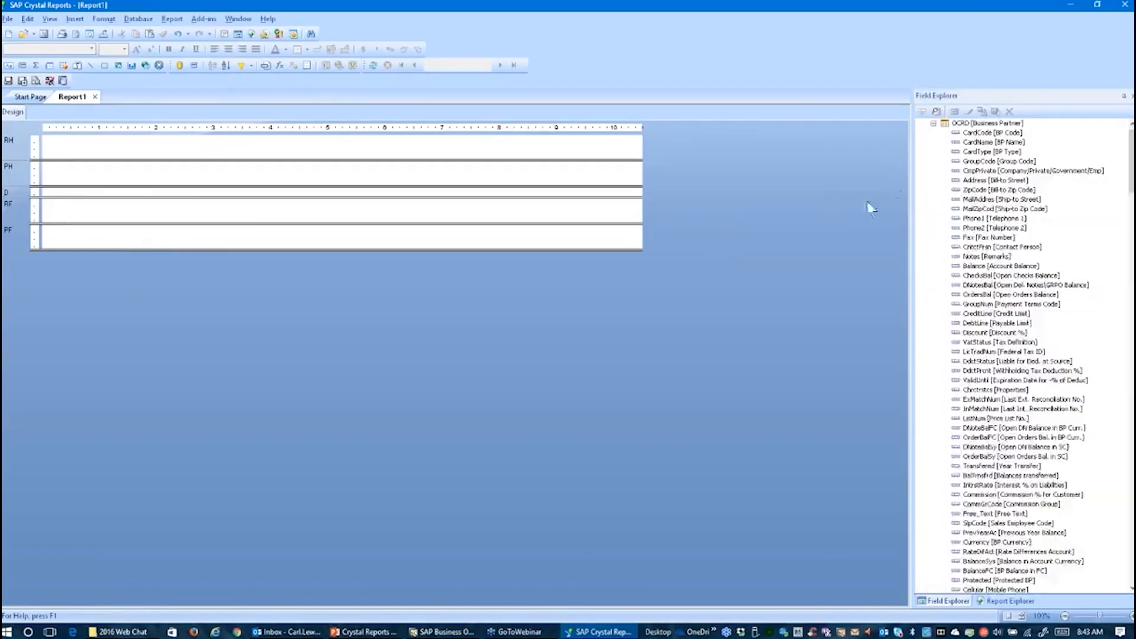
{"action": "left_click_drag", "start_coordinate": [982, 142], "coordinate": [45, 192]}
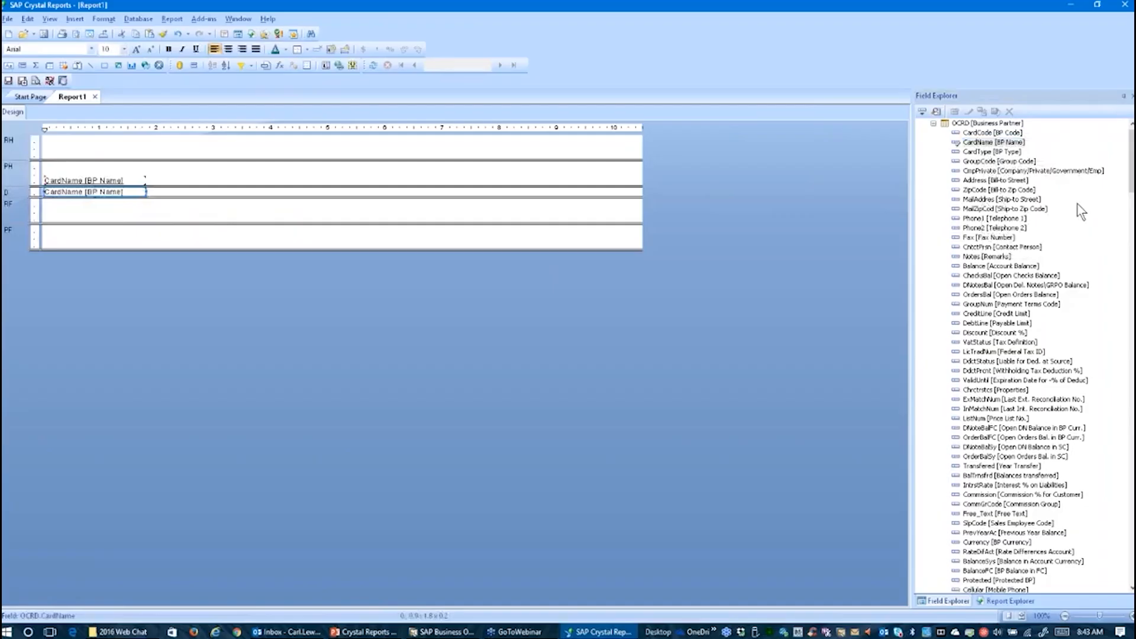
{"action": "left_click_drag", "start_coordinate": [1133, 164], "coordinate": [1132, 169]}
{"action": "left_click_drag", "start_coordinate": [984, 191], "coordinate": [152, 192]}
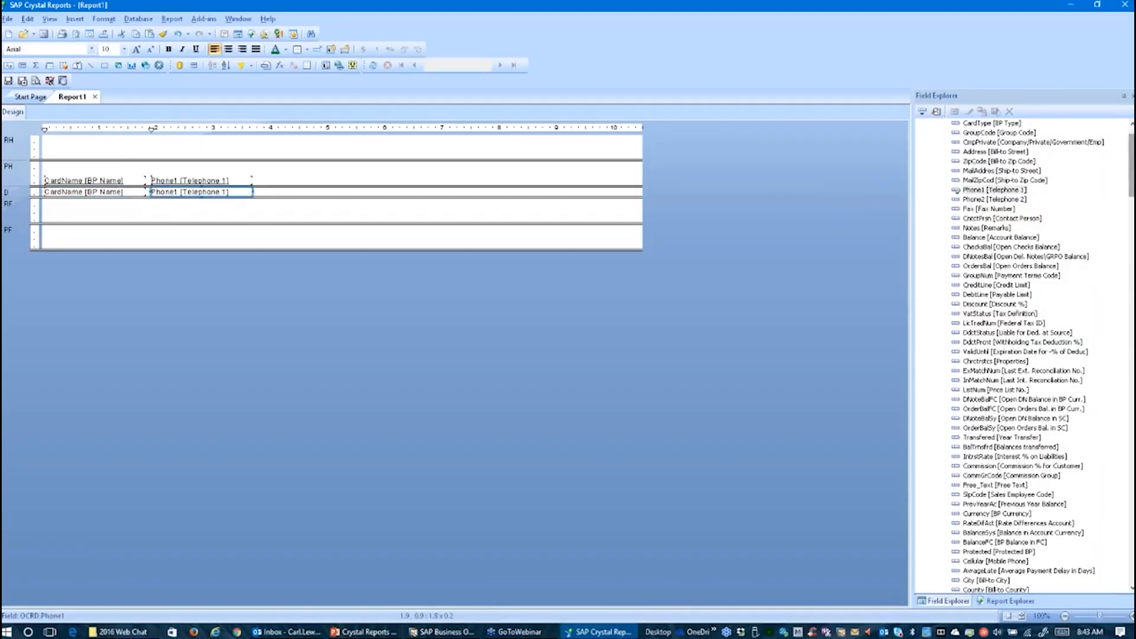
- Place OCRD's CntctPrsn field after Phone1 and its Balance field at the far end of the Details section
{"action": "left_click_drag", "start_coordinate": [1133, 171], "coordinate": [1133, 178]}
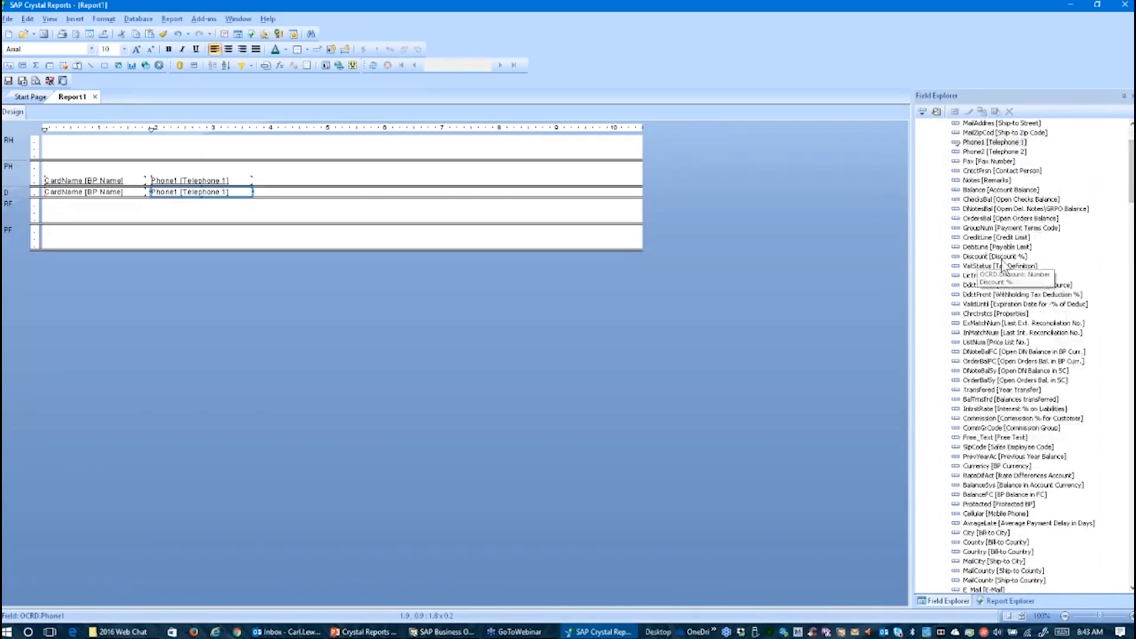
{"action": "left_click", "coordinate": [968, 172]}
{"action": "left_click_drag", "start_coordinate": [968, 173], "coordinate": [260, 195]}
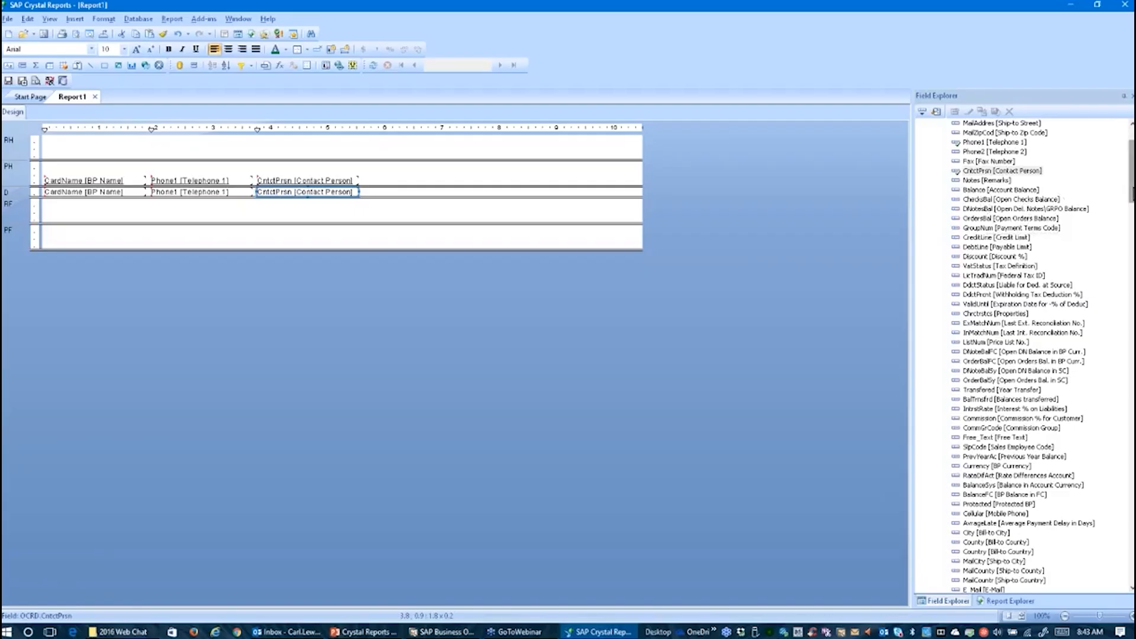
{"action": "mouse_move", "coordinate": [1133, 194]}
{"action": "left_mouse_down"}
{"action": "mouse_move", "coordinate": [1133, 204]}
{"action": "mouse_move", "coordinate": [1133, 182]}
{"action": "mouse_move", "coordinate": [1134, 200]}
{"action": "left_mouse_up"}
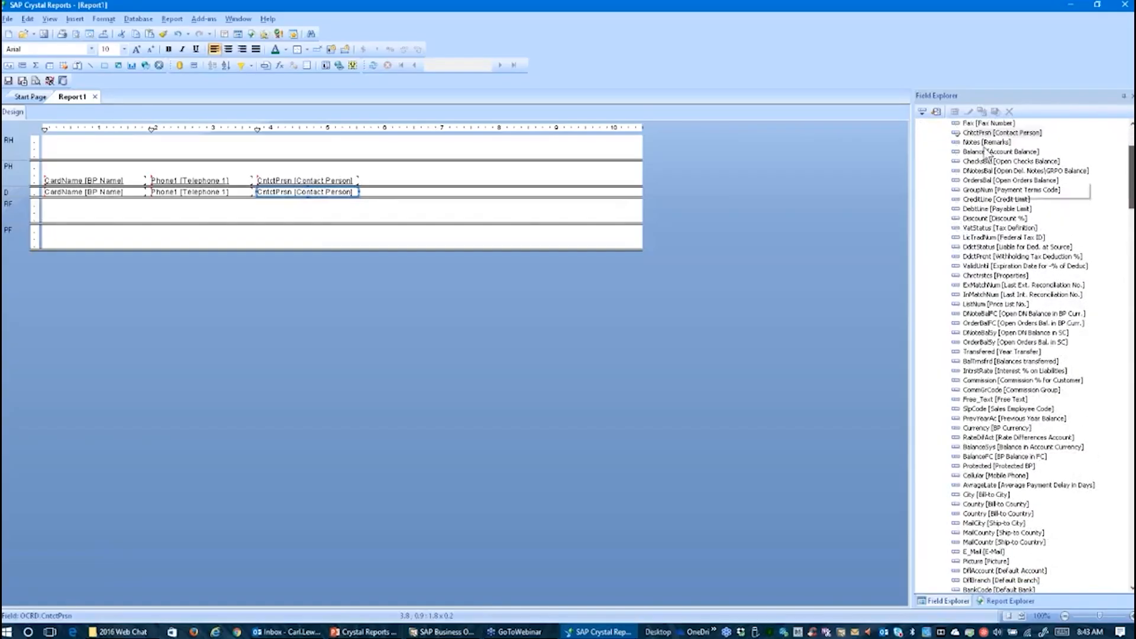
{"action": "left_click_drag", "start_coordinate": [982, 156], "coordinate": [571, 195]}
- Undock the Field Explorer and place OCRG's GroupName field after the contact person in Details, narrowed to about 1.1 inches
{"action": "left_click_drag", "start_coordinate": [1095, 99], "coordinate": [1088, 76]}
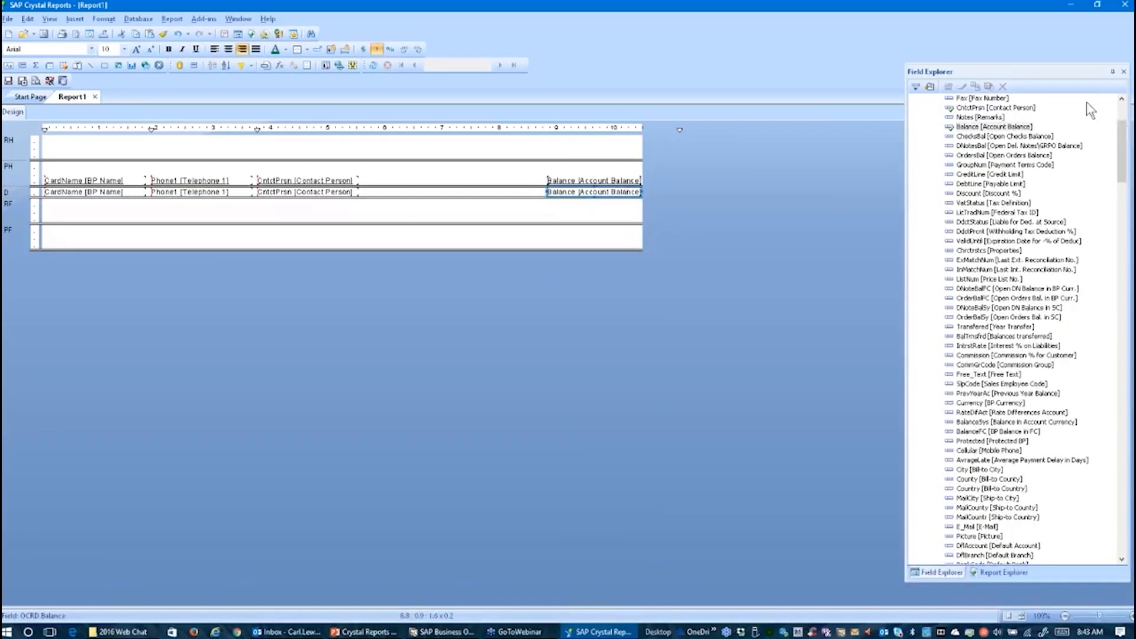
{"action": "left_click_drag", "start_coordinate": [1088, 128], "coordinate": [1085, 125]}
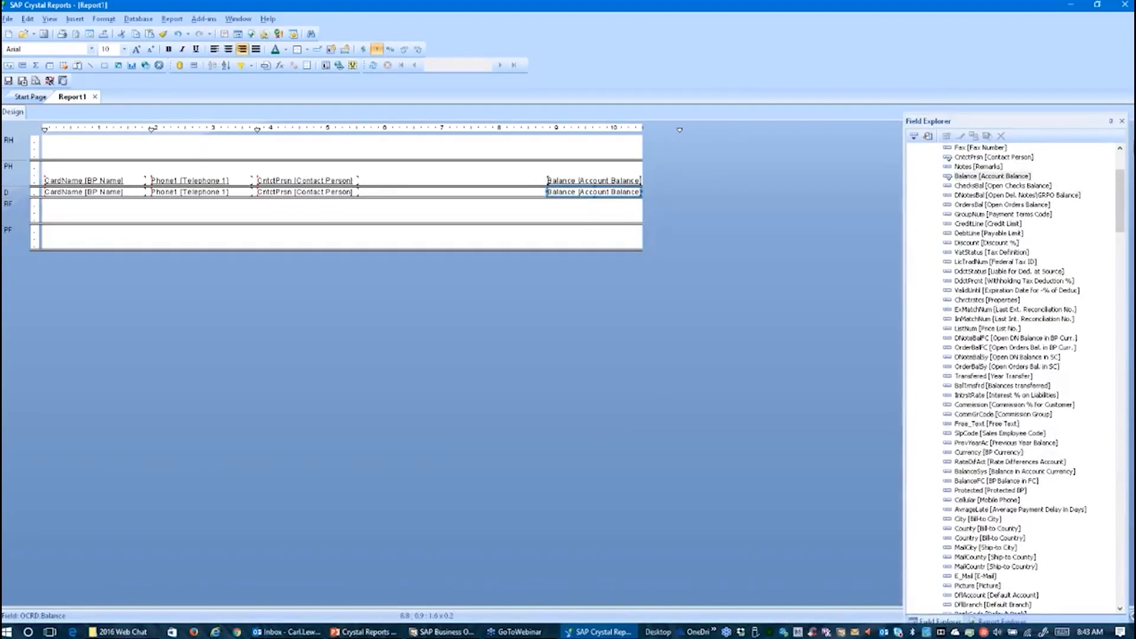
{"action": "left_click_drag", "start_coordinate": [1120, 174], "coordinate": [1120, 156]}
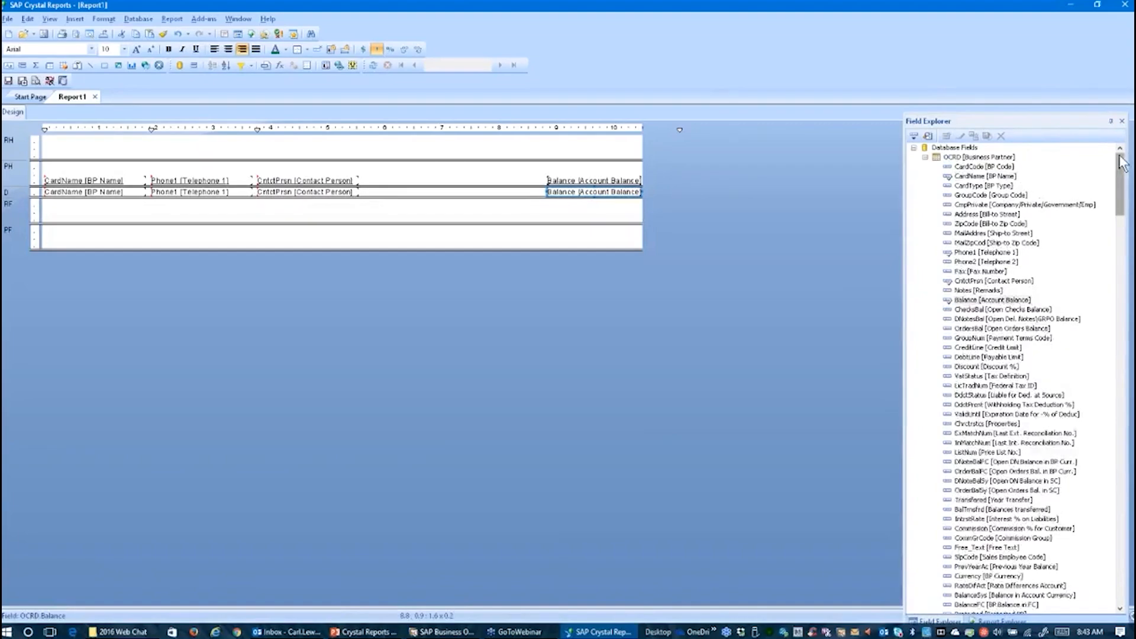
{"action": "left_click", "coordinate": [925, 157]}
{"action": "left_click", "coordinate": [925, 166]}
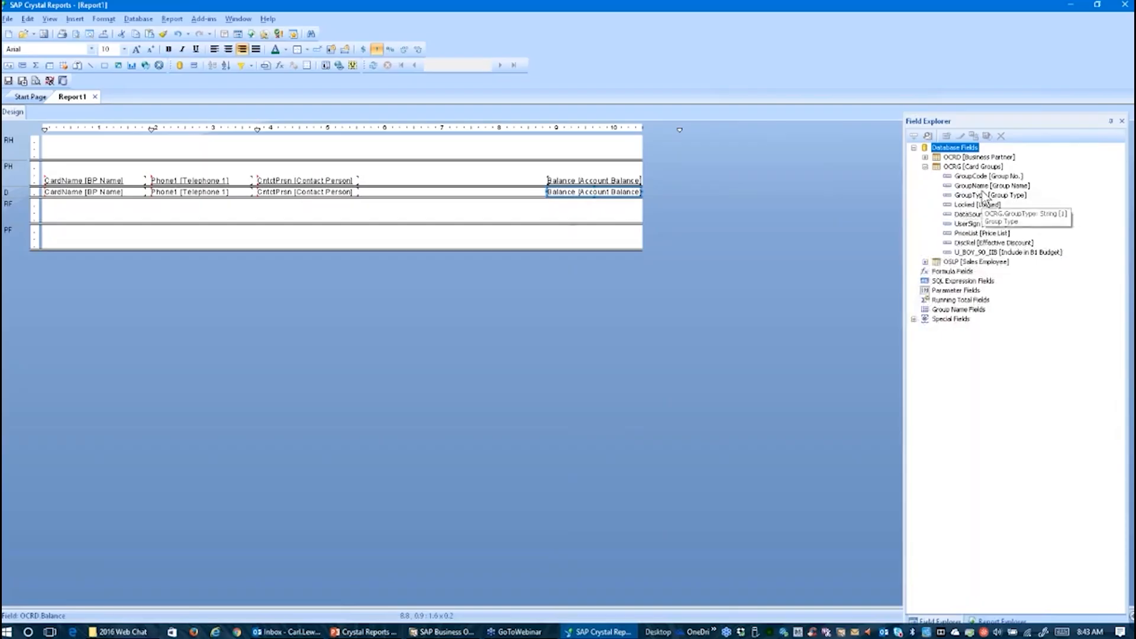
{"action": "left_click_drag", "start_coordinate": [979, 186], "coordinate": [365, 191]}
{"action": "left_click_drag", "start_coordinate": [466, 192], "coordinate": [434, 191]}
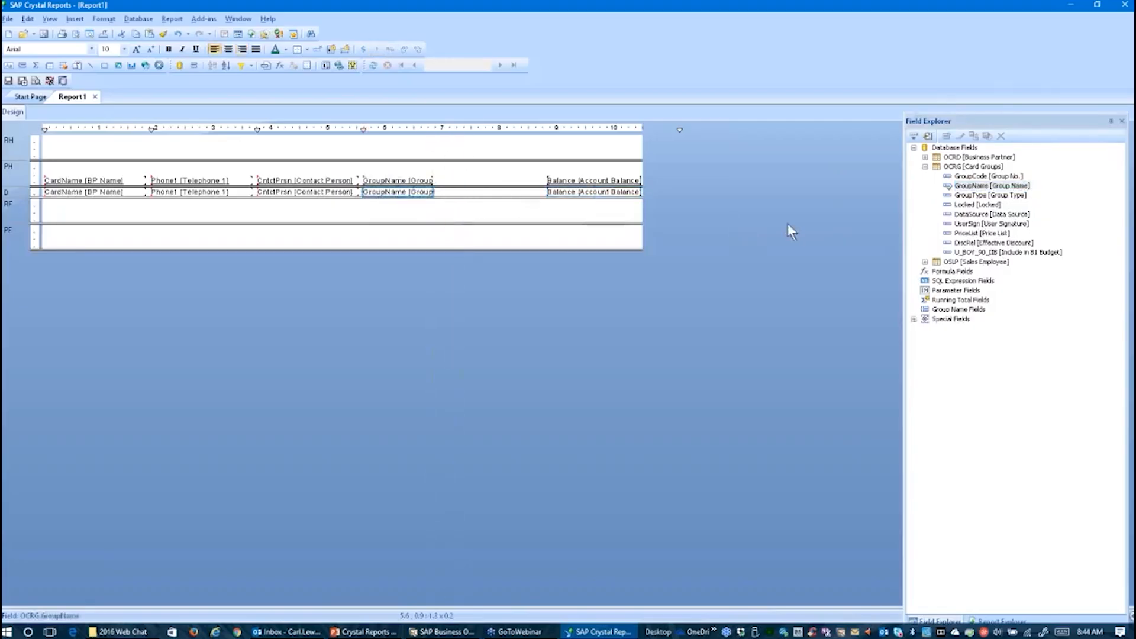
{"action": "left_click", "coordinate": [925, 168]}
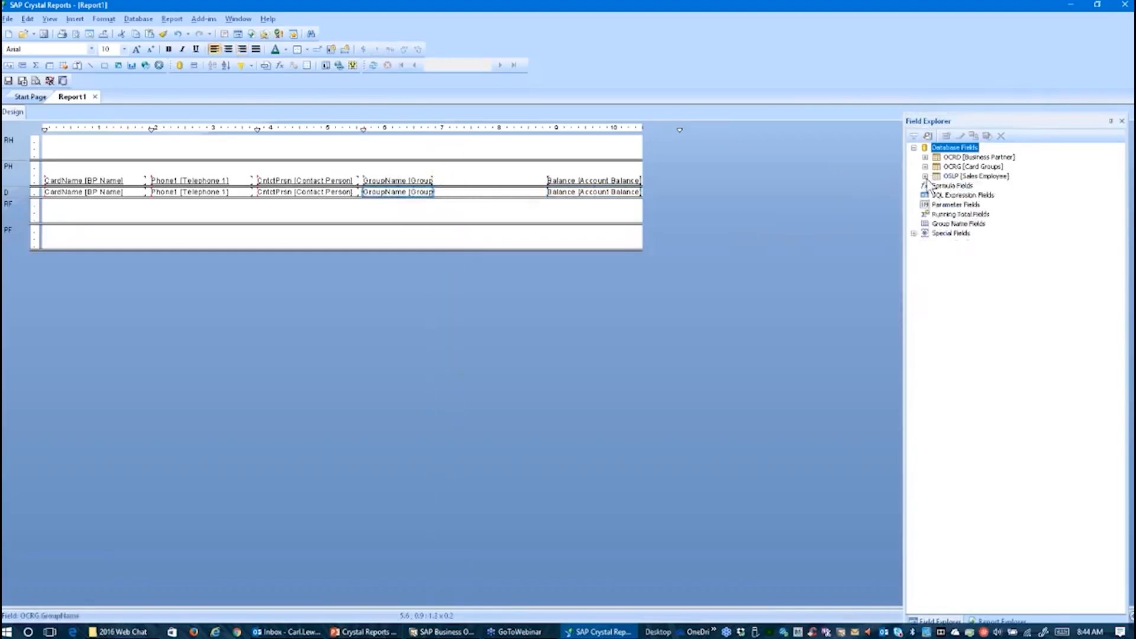
- Place OSLP's SlpName field between GroupName and Balance in the Details section, narrowed to about 1.8 inches
{"action": "left_click", "coordinate": [924, 176]}
{"action": "left_click_drag", "start_coordinate": [970, 195], "coordinate": [442, 191]}
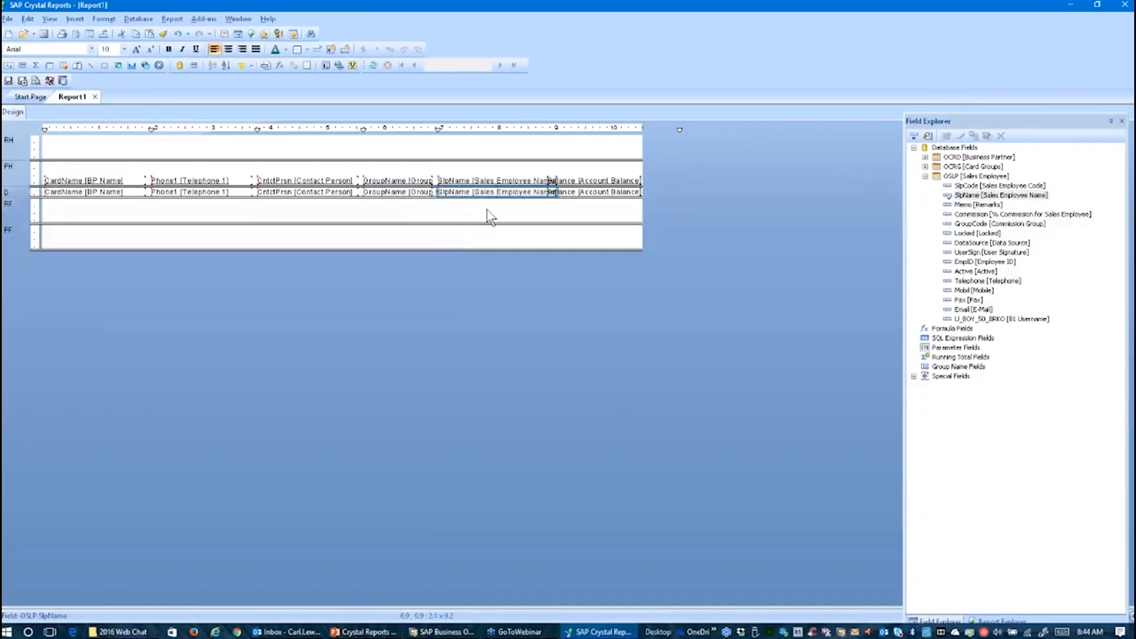
{"action": "left_click_drag", "start_coordinate": [552, 188], "coordinate": [537, 195]}
- Preview the report with its data, then return to the design view
{"action": "left_click", "coordinate": [50, 18]}
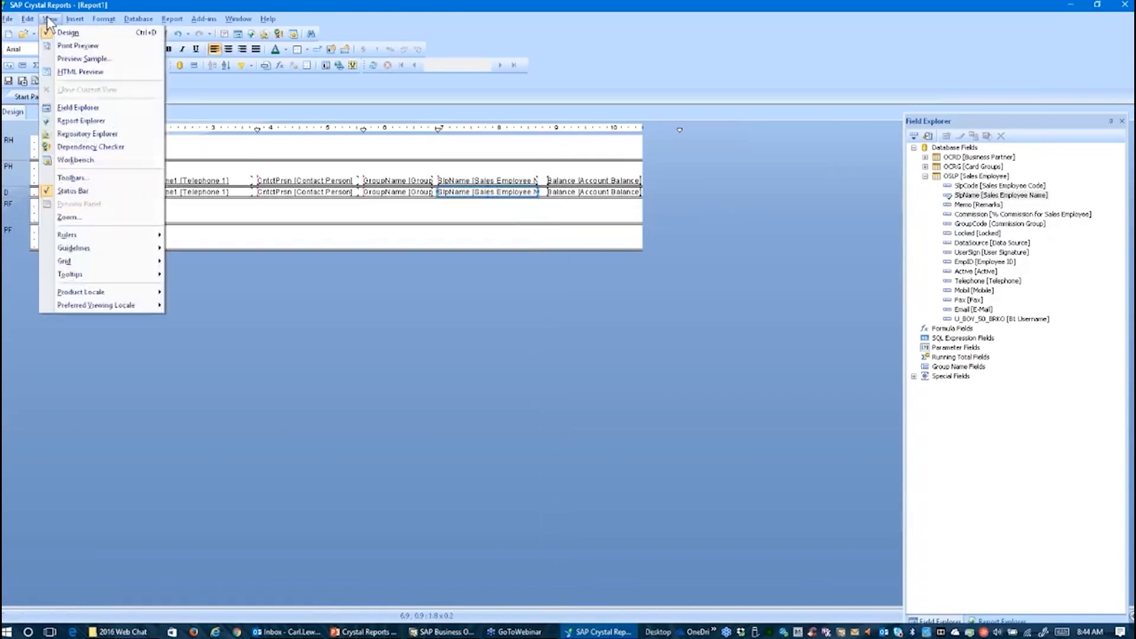
{"action": "left_click", "coordinate": [72, 60]}
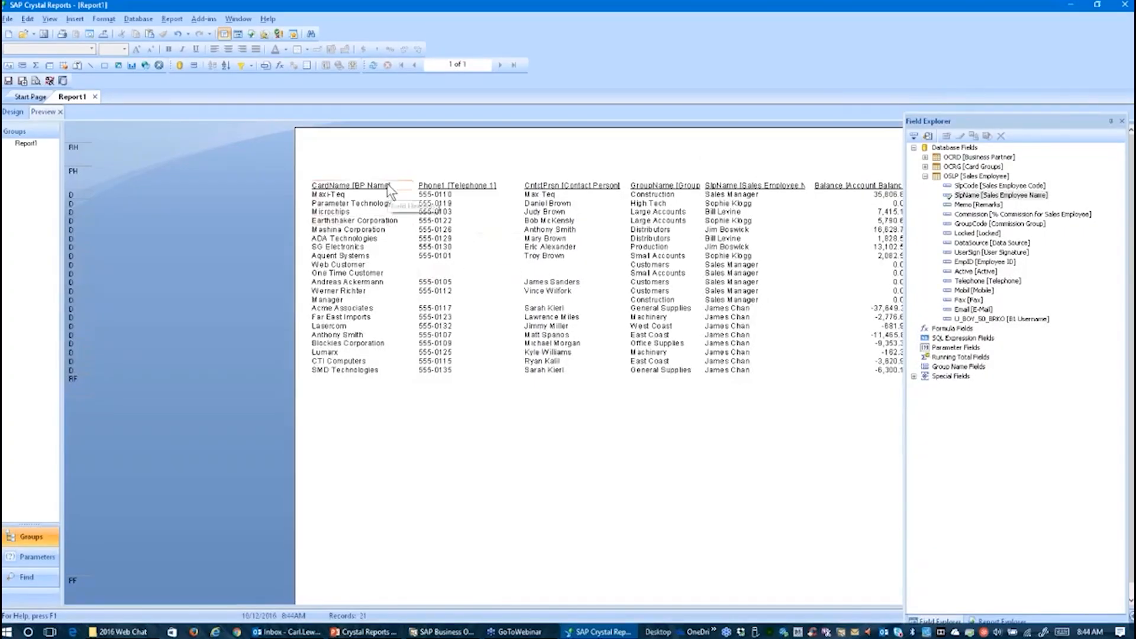
{"action": "left_click", "coordinate": [22, 113]}
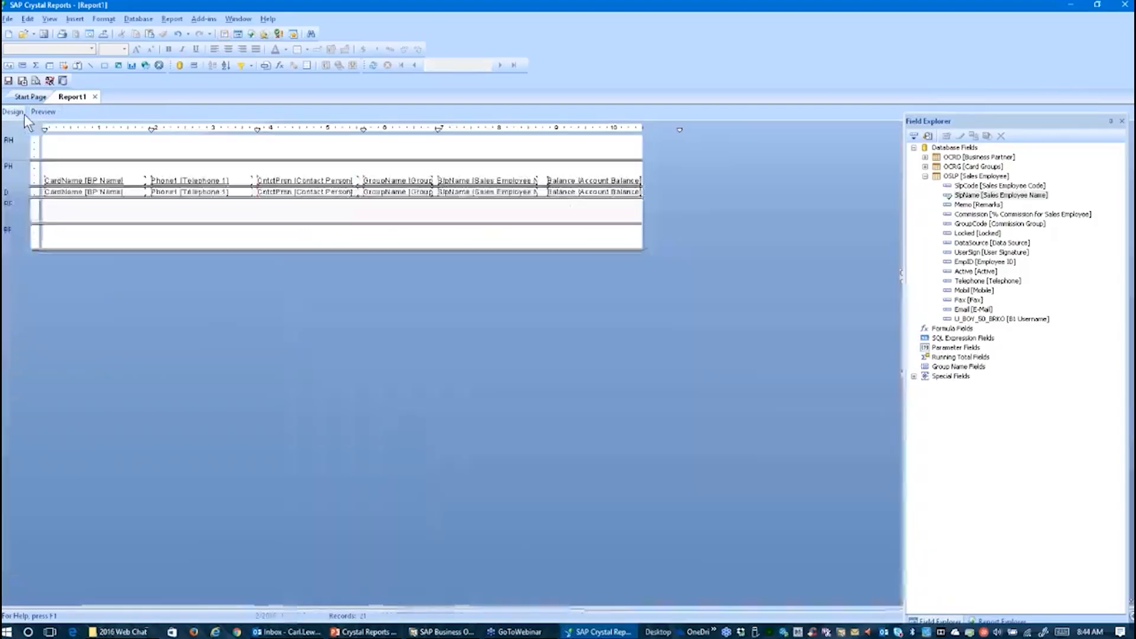
- Rename the CardName and Phone1 column headings in the Page Header to Customer and Phone
{"action": "double_click", "coordinate": [133, 181]}
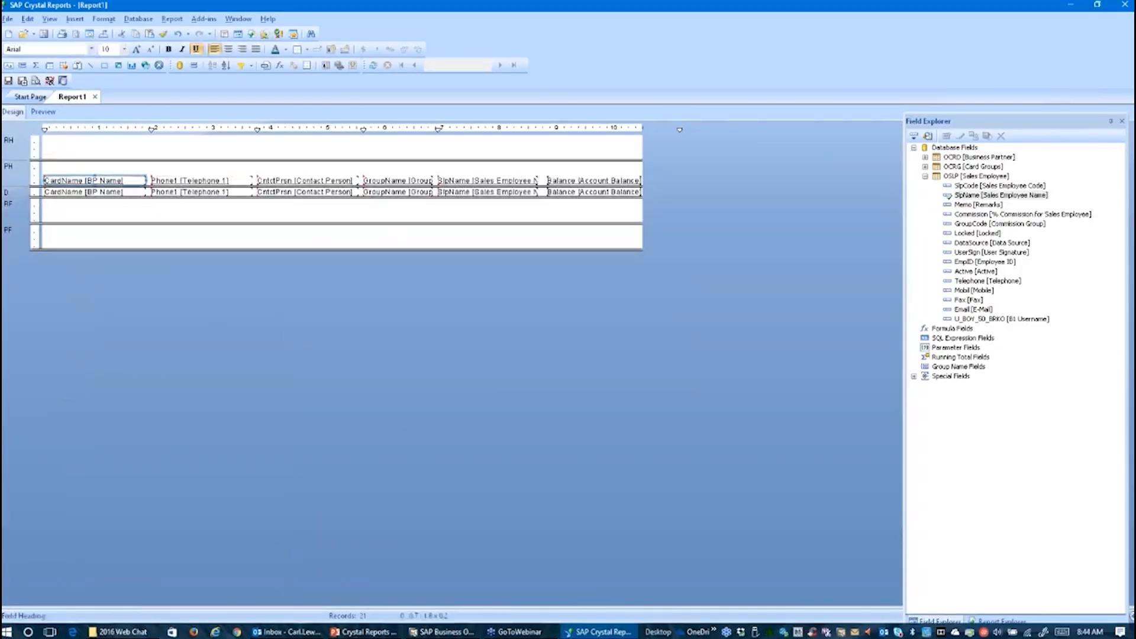
{"action": "left_click_drag", "start_coordinate": [122, 180], "coordinate": [31, 180]}
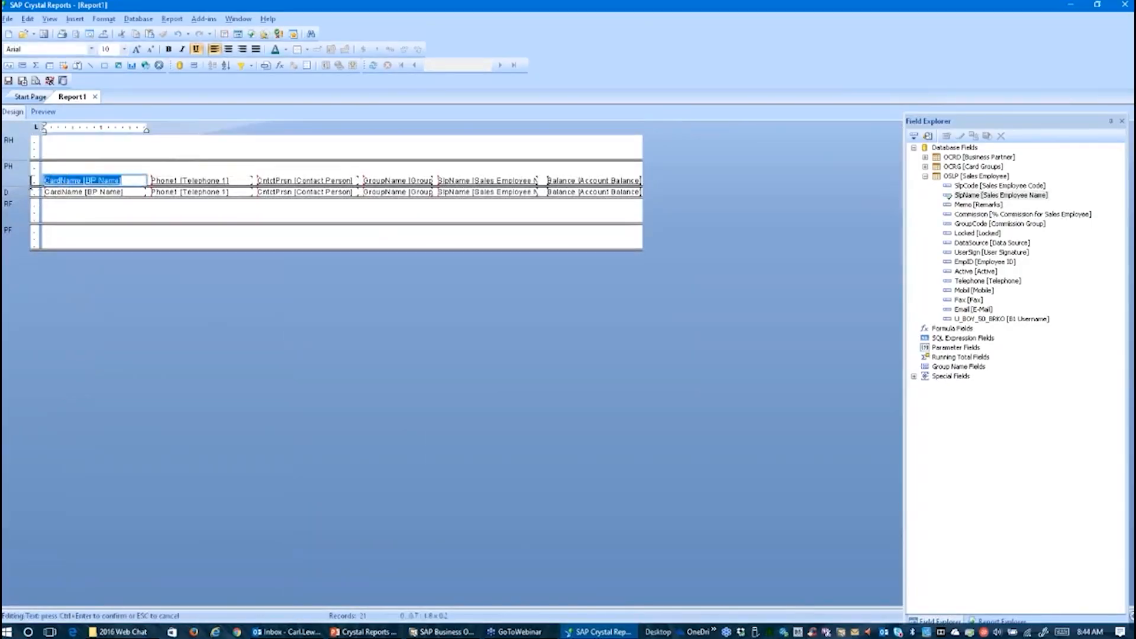
{"action": "type", "text": "Customer"}
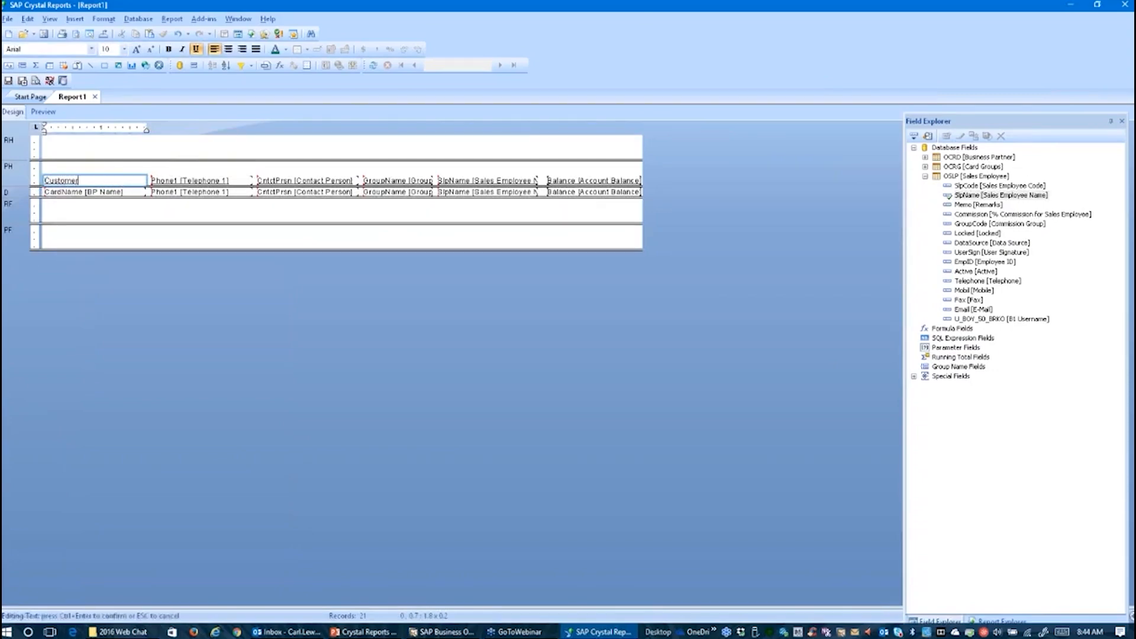
{"action": "left_click", "coordinate": [191, 179]}
{"action": "left_click", "coordinate": [192, 179]}
{"action": "double_click", "coordinate": [202, 179]}
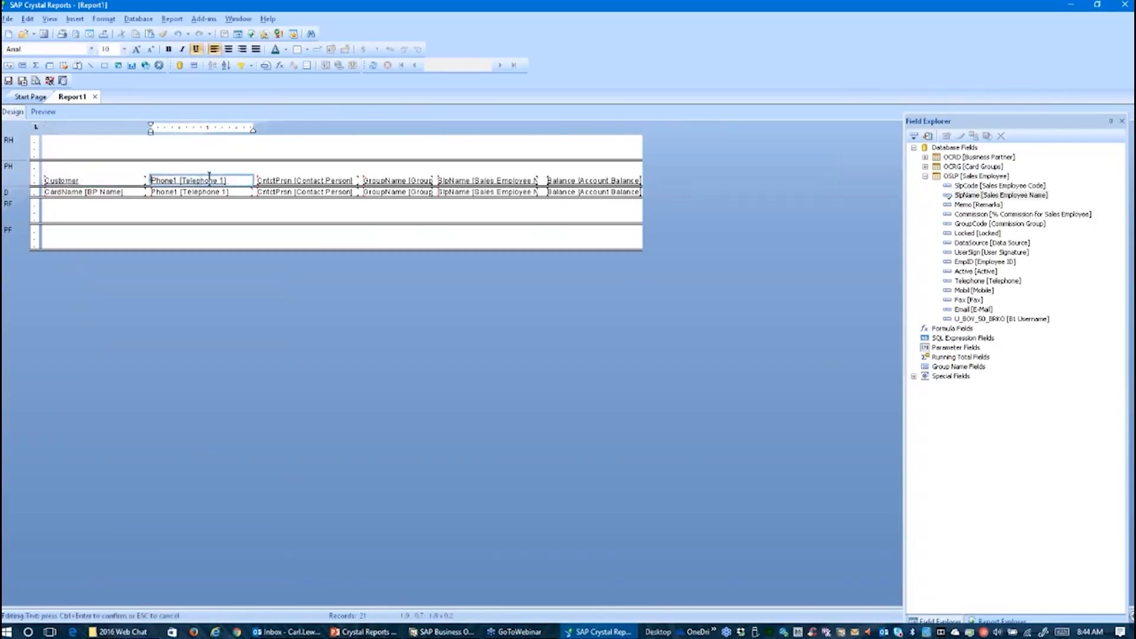
{"action": "key", "text": "ctrl+a"}
{"action": "type", "text": "Phone"}
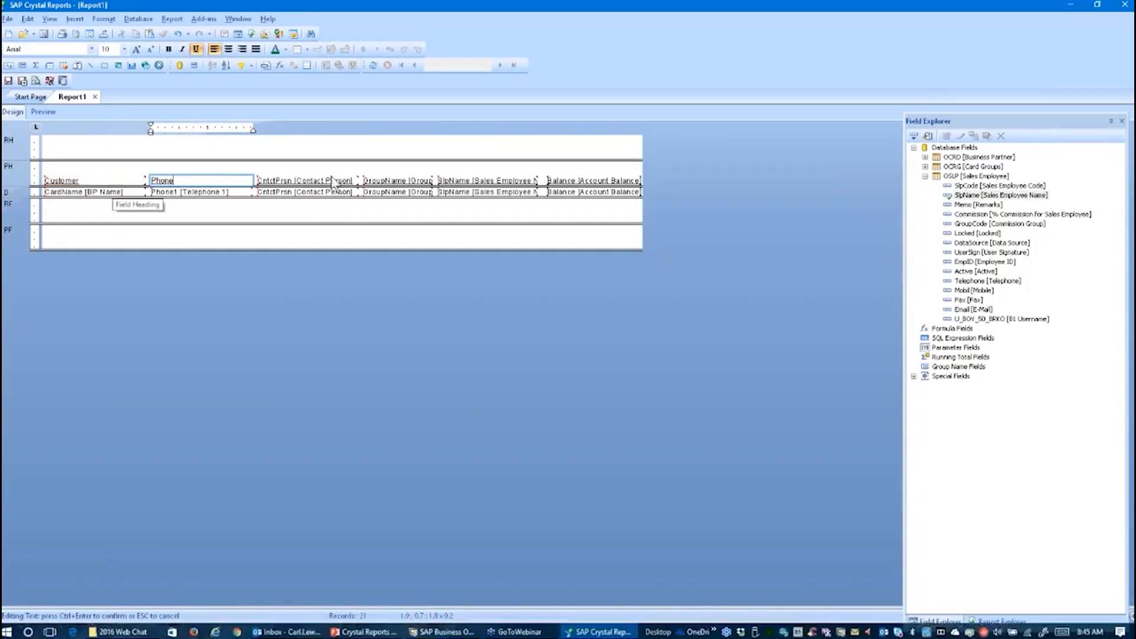
- Rename the CntctPrsn and GroupName column headings in the Page Header to Contact and Group
{"action": "left_click", "coordinate": [305, 180]}
{"action": "left_click_drag", "start_coordinate": [357, 179], "coordinate": [203, 170]}
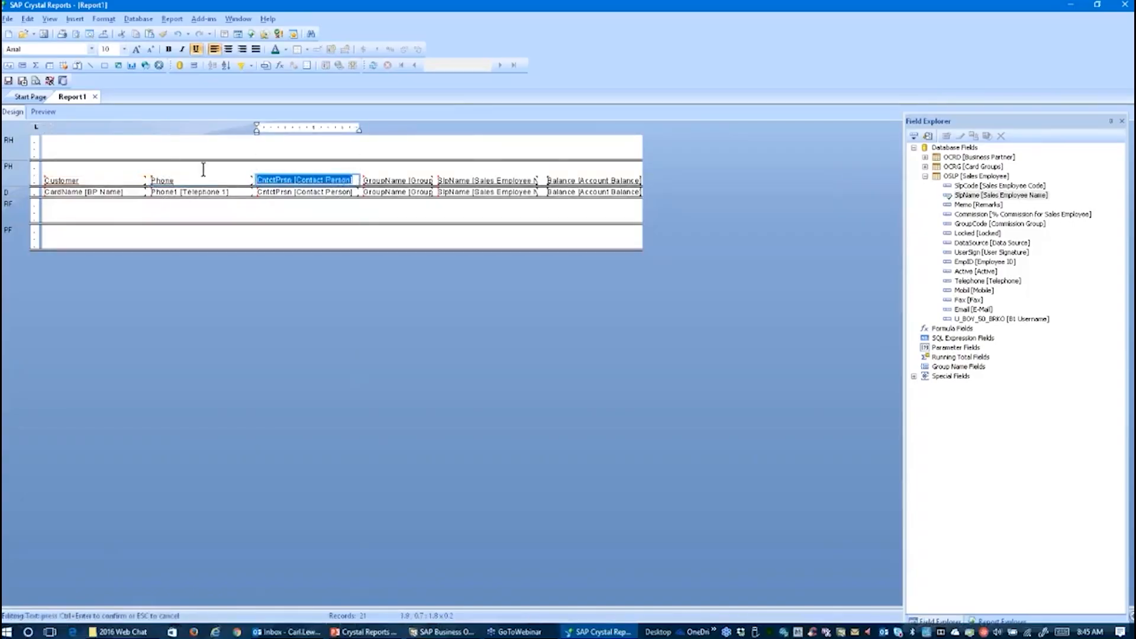
{"action": "type", "text": "Contact"}
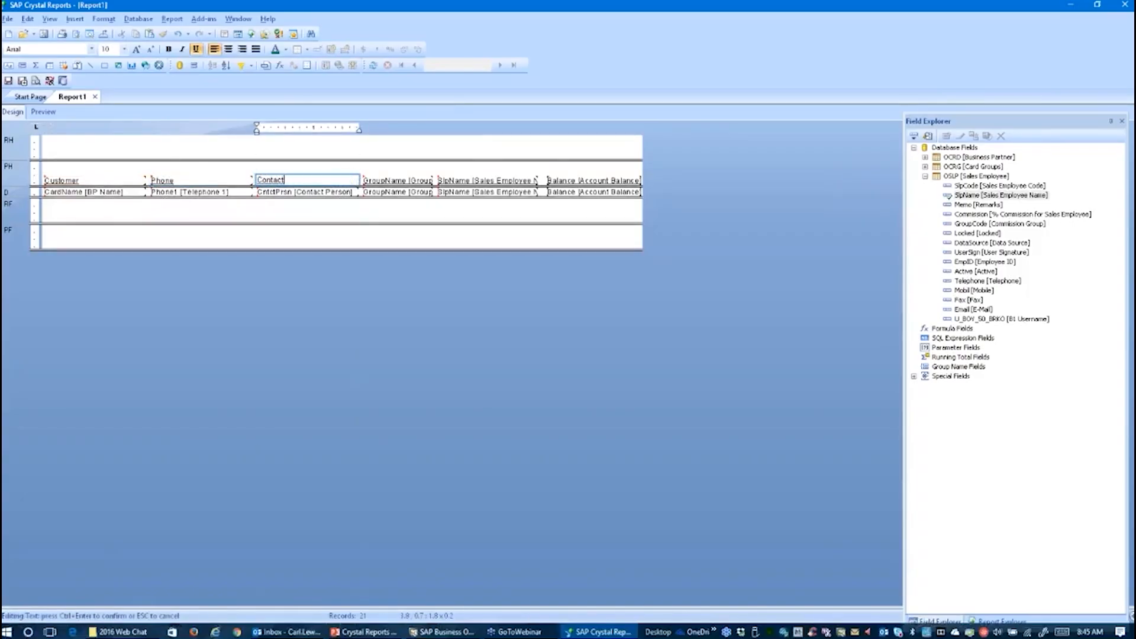
{"action": "double_click", "coordinate": [375, 180]}
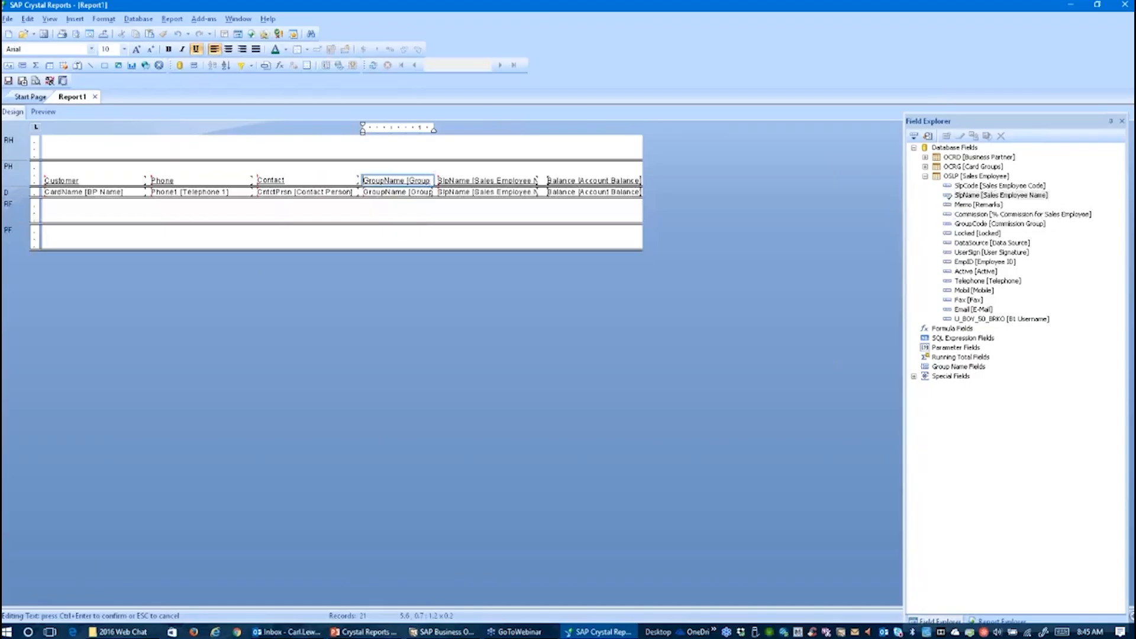
{"action": "left_click_drag", "start_coordinate": [431, 181], "coordinate": [357, 180]}
{"action": "type", "text": "Grup"}
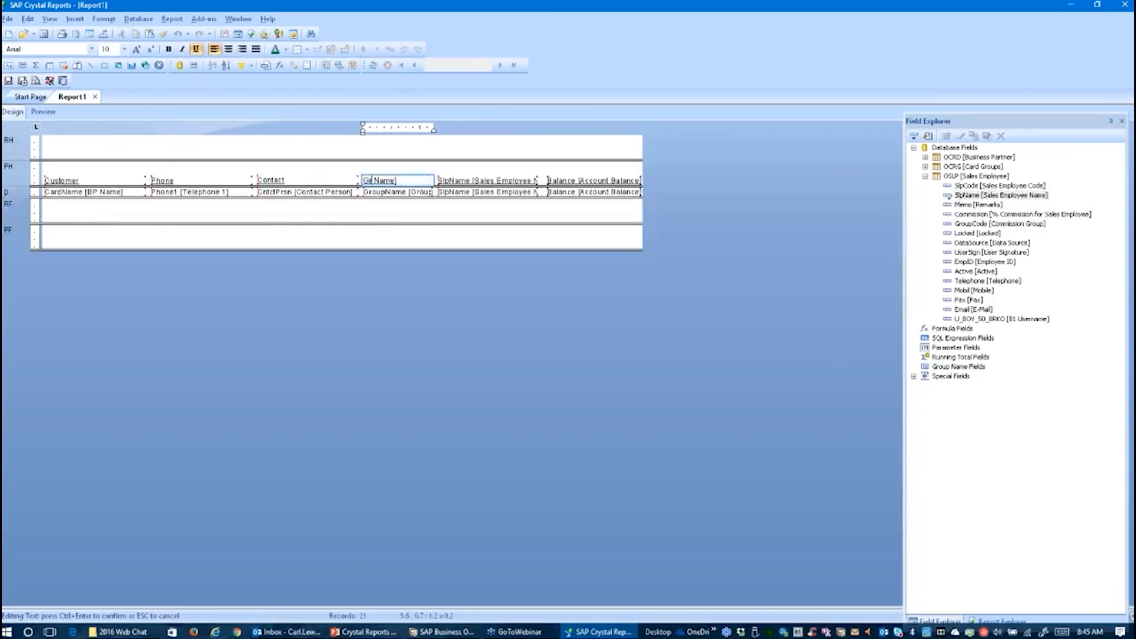
{"action": "key", "text": "BackSpace"}
{"action": "key", "text": "BackSpace"}
{"action": "type", "text": "oup"}
{"action": "key", "text": "Delete"}
{"action": "key", "text": "Delete"}
{"action": "key", "text": "Delete"}
{"action": "key", "text": "Delete"}
{"action": "key", "text": "Delete"}
- Rename the SlpName column heading in the Page Header to Sales Person
{"action": "double_click", "coordinate": [534, 178]}
{"action": "left_click_drag", "start_coordinate": [534, 179], "coordinate": [436, 180]}
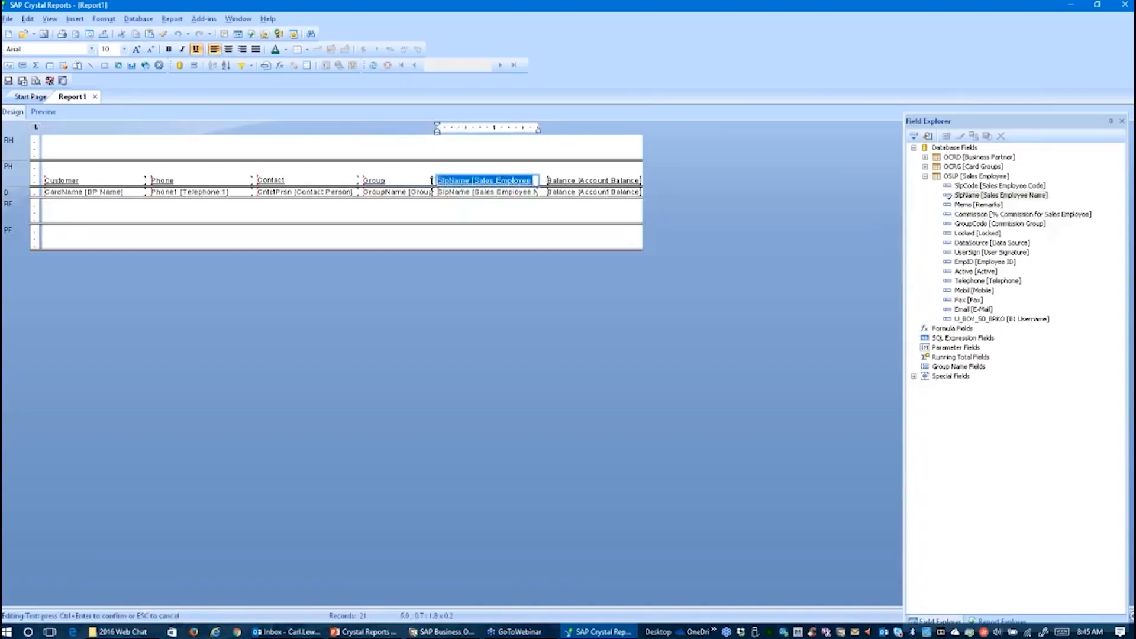
{"action": "type", "text": "Sales Pers"}
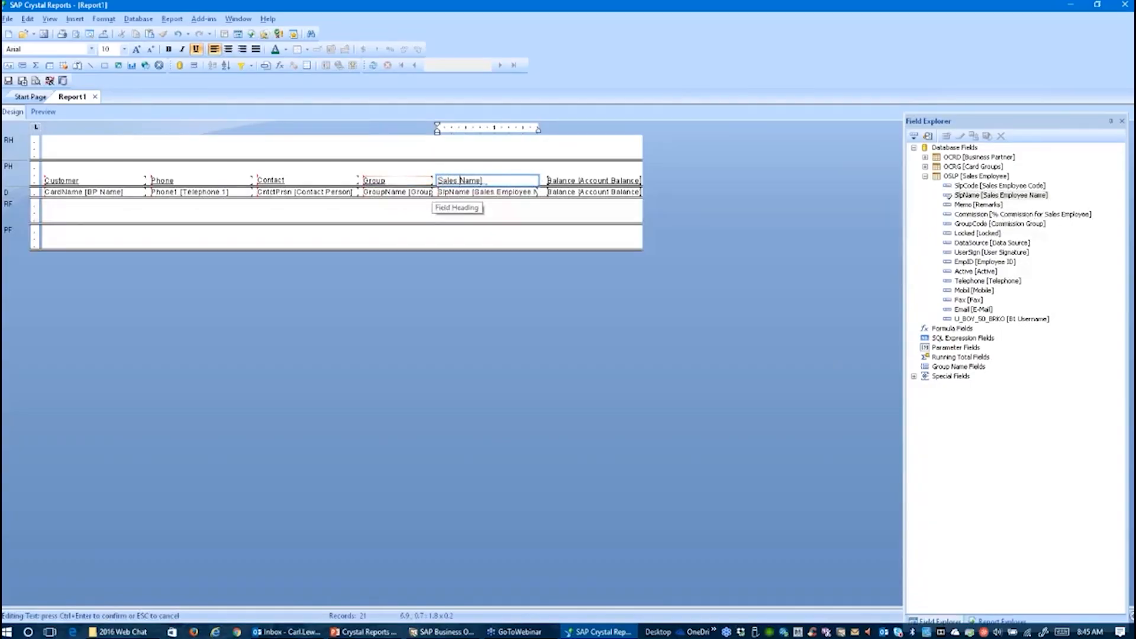
{"action": "type", "text": "on"}
{"action": "key", "text": "Delete"}
- Replace the account balance column heading's text in the Page Header with Balance
{"action": "left_click", "coordinate": [583, 183]}
{"action": "left_click", "coordinate": [583, 184]}
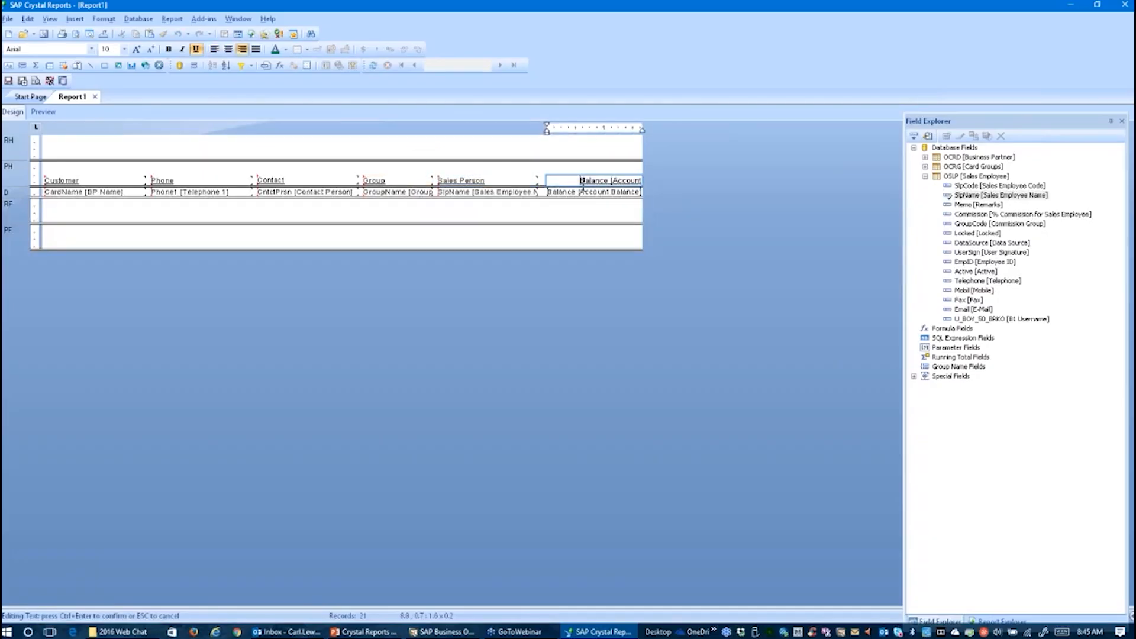
{"action": "key", "text": "Delete"}
{"action": "key", "text": "Delete"}
{"action": "key", "text": "Delete"}
{"action": "key", "text": "Delete"}
{"action": "key", "text": "Delete"}
{"action": "key", "text": "Delete"}
{"action": "key", "text": "Delete"}
{"action": "key", "text": "Delete"}
{"action": "key", "text": "Delete"}
{"action": "key", "text": "Delete"}
{"action": "key", "text": "Delete"}
{"action": "key", "text": "Delete"}
{"action": "key", "text": "Delete"}
{"action": "key", "text": "Delete"}
{"action": "key", "text": "Delete"}
{"action": "key", "text": "Delete"}
{"action": "key", "text": "Delete"}
{"action": "key", "text": "Delete"}
{"action": "key", "text": "Delete"}
{"action": "key", "text": "Delete"}
{"action": "type", "text": "Balance"}
{"action": "left_click", "coordinate": [536, 214]}
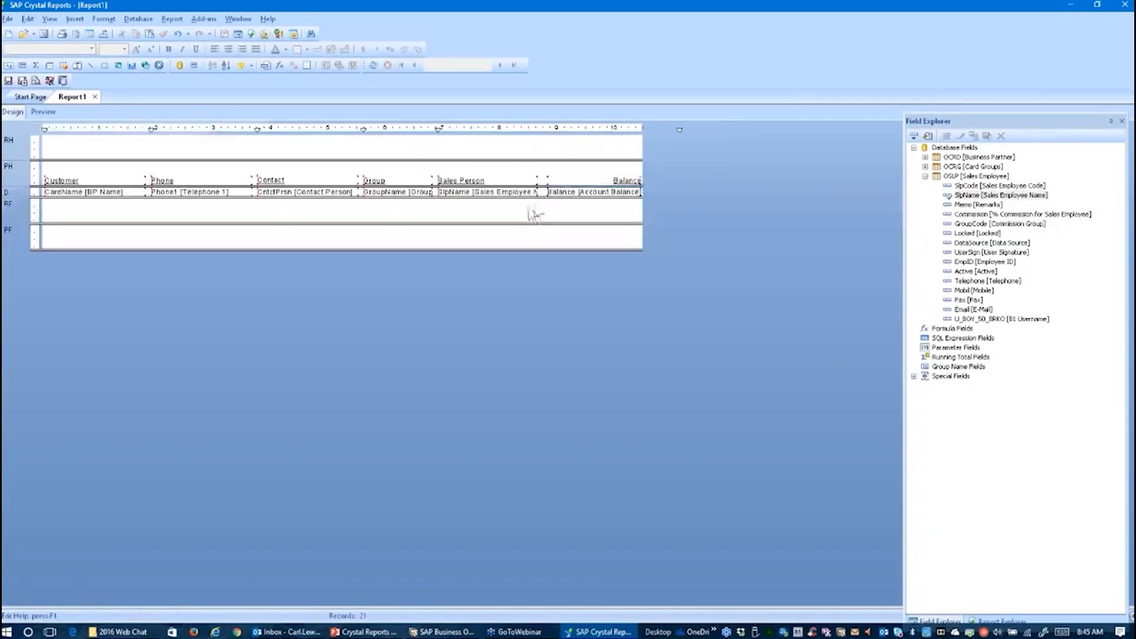
- Make all six column headings in the Page Header bold, from Customer to Balance
{"action": "left_click", "coordinate": [602, 184]}
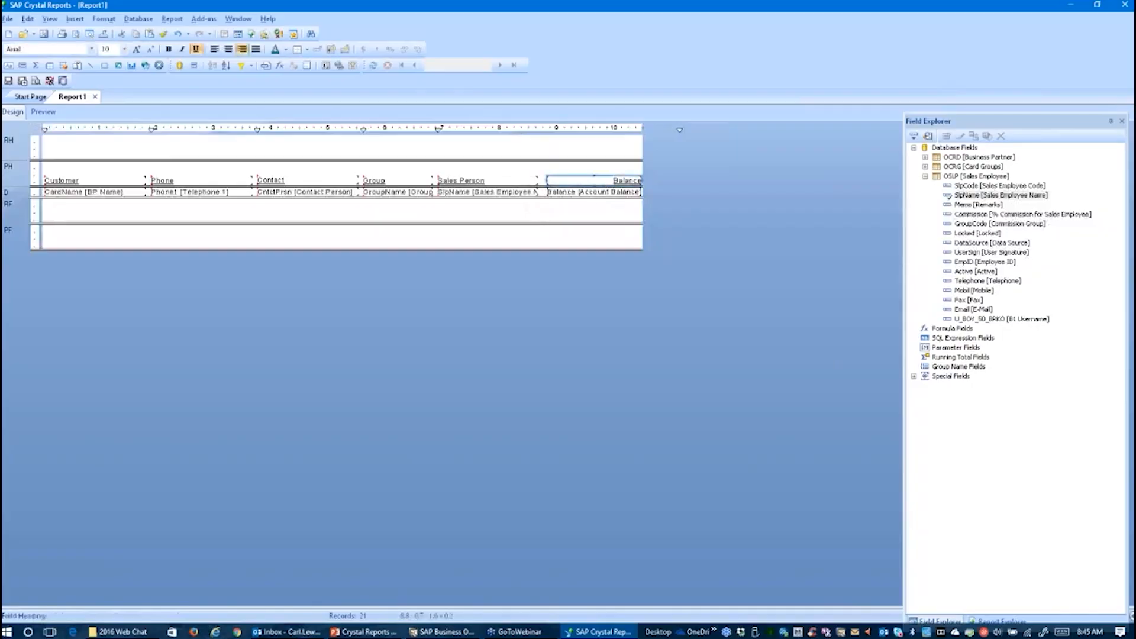
{"action": "left_click", "coordinate": [490, 180], "text": "ctrl"}
{"action": "left_click", "coordinate": [396, 180], "text": "ctrl"}
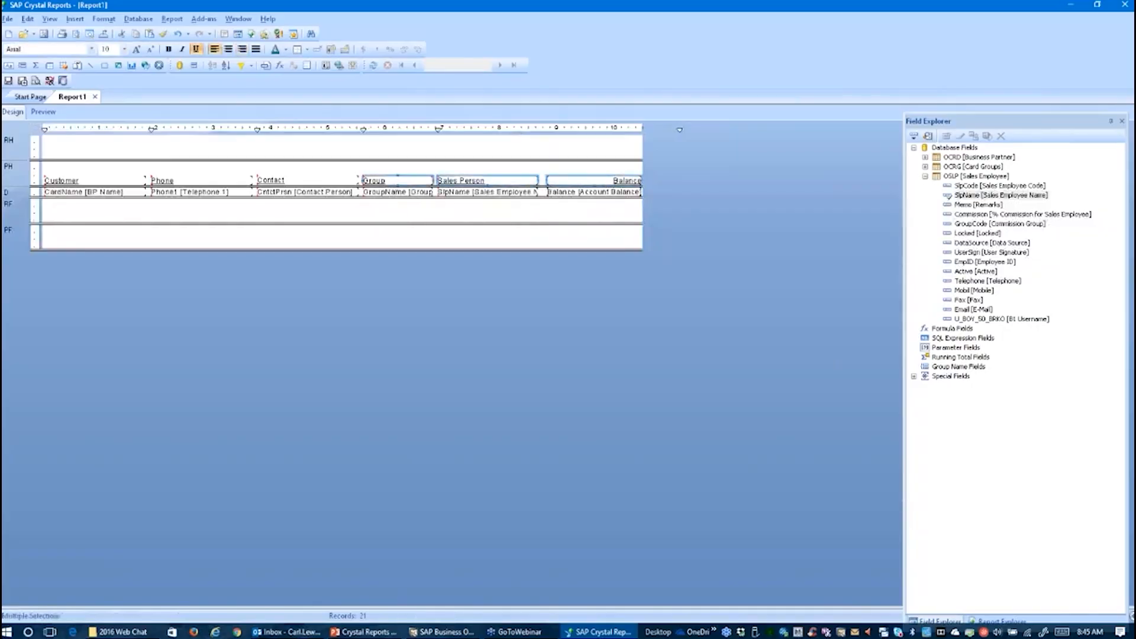
{"action": "left_click", "coordinate": [305, 180], "text": "ctrl"}
{"action": "left_click", "coordinate": [202, 179], "text": "ctrl"}
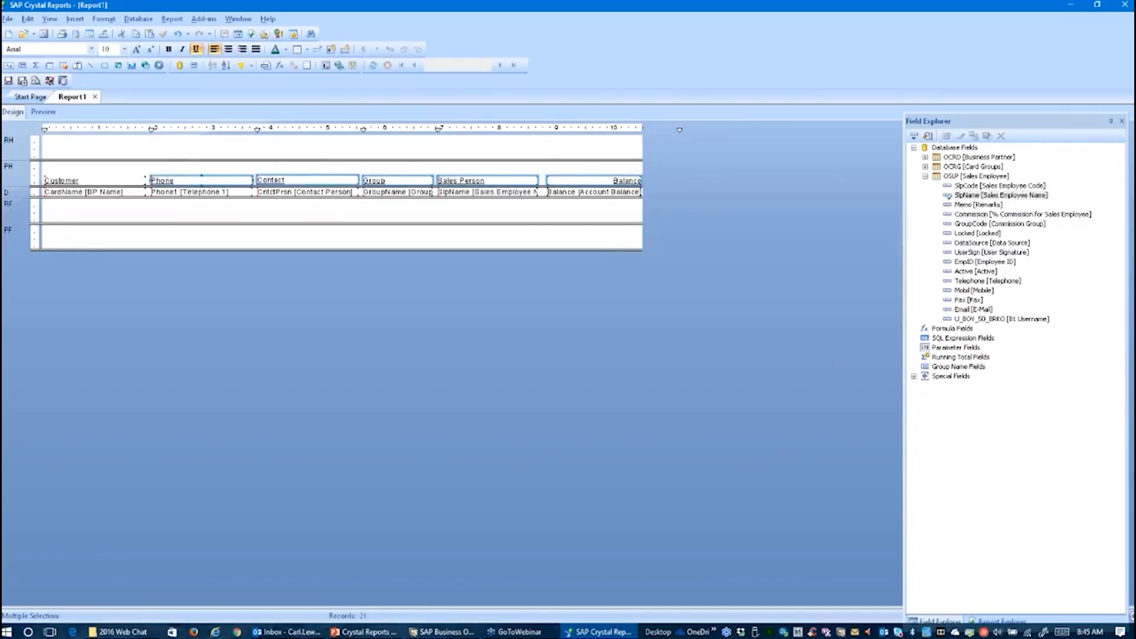
{"action": "left_click", "coordinate": [105, 179], "text": "ctrl"}
{"action": "left_click", "coordinate": [168, 50]}
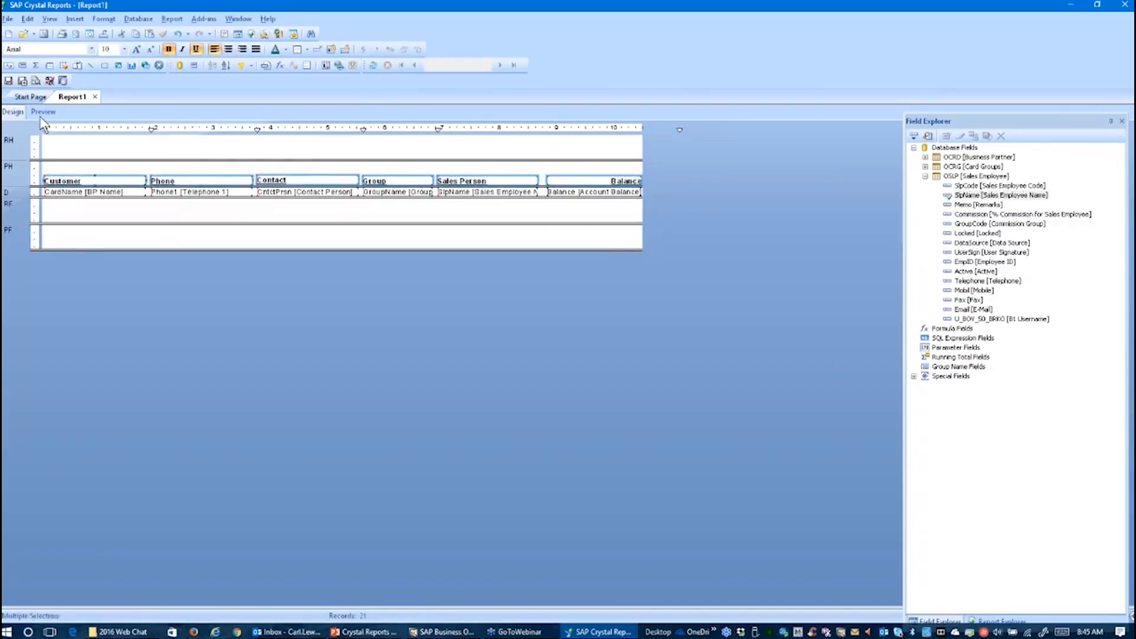
- Make the Report Header section taller and insert the SAP_BusOneNewLogo.jpg picture from CRT's Exercise Graphics Files folder at its start
{"action": "left_click_drag", "start_coordinate": [101, 160], "coordinate": [100, 211]}
{"action": "left_click", "coordinate": [91, 181]}
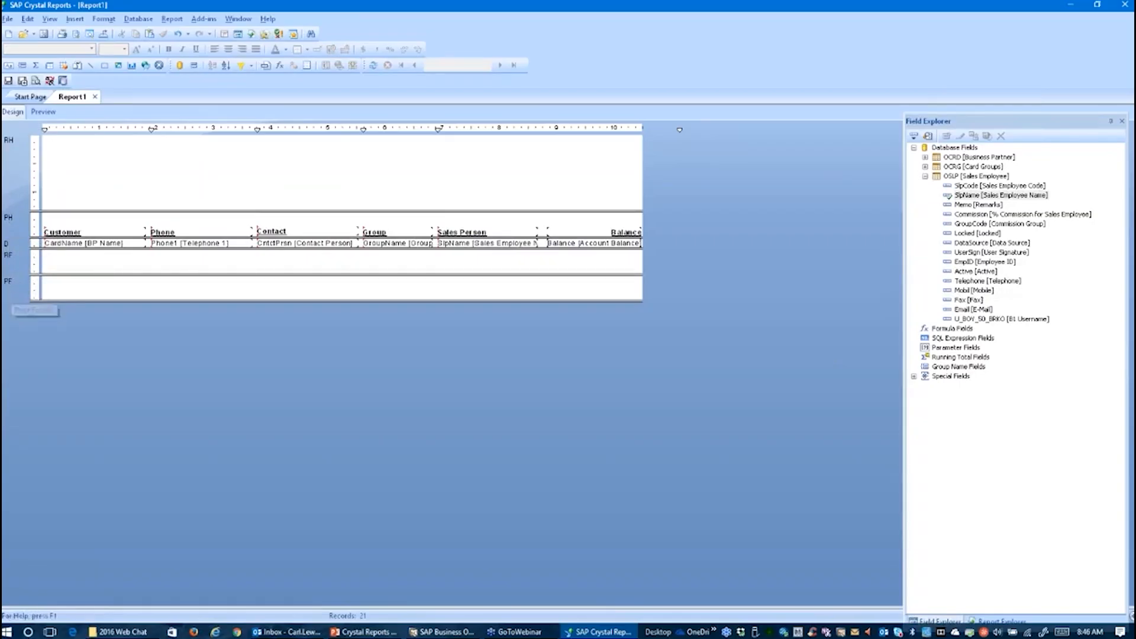
{"action": "left_click", "coordinate": [76, 19]}
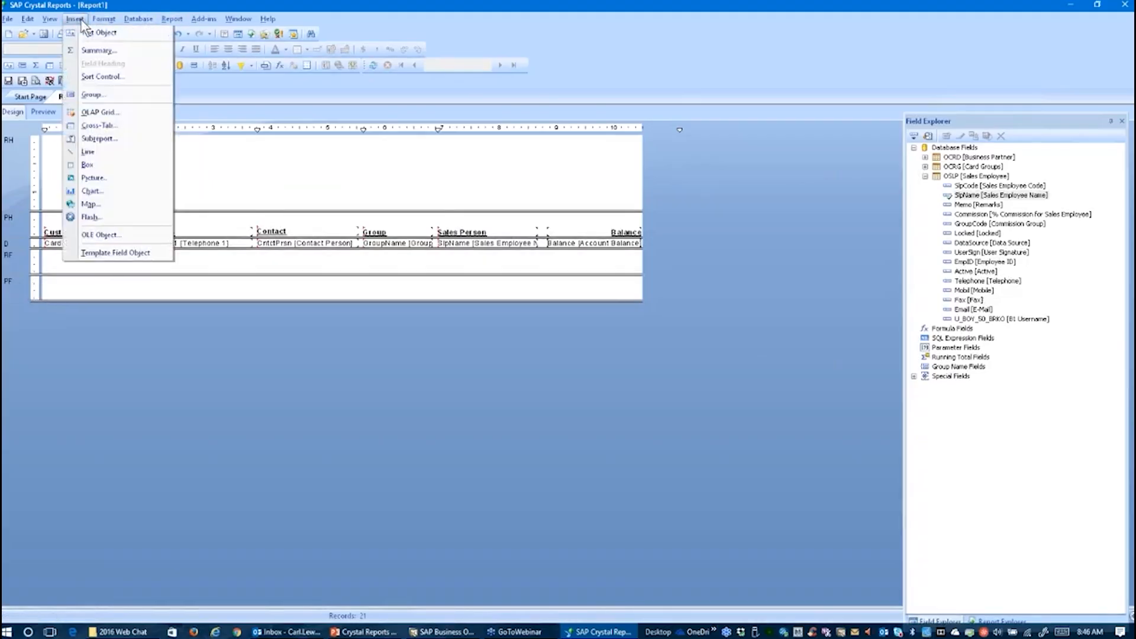
{"action": "left_click", "coordinate": [98, 179]}
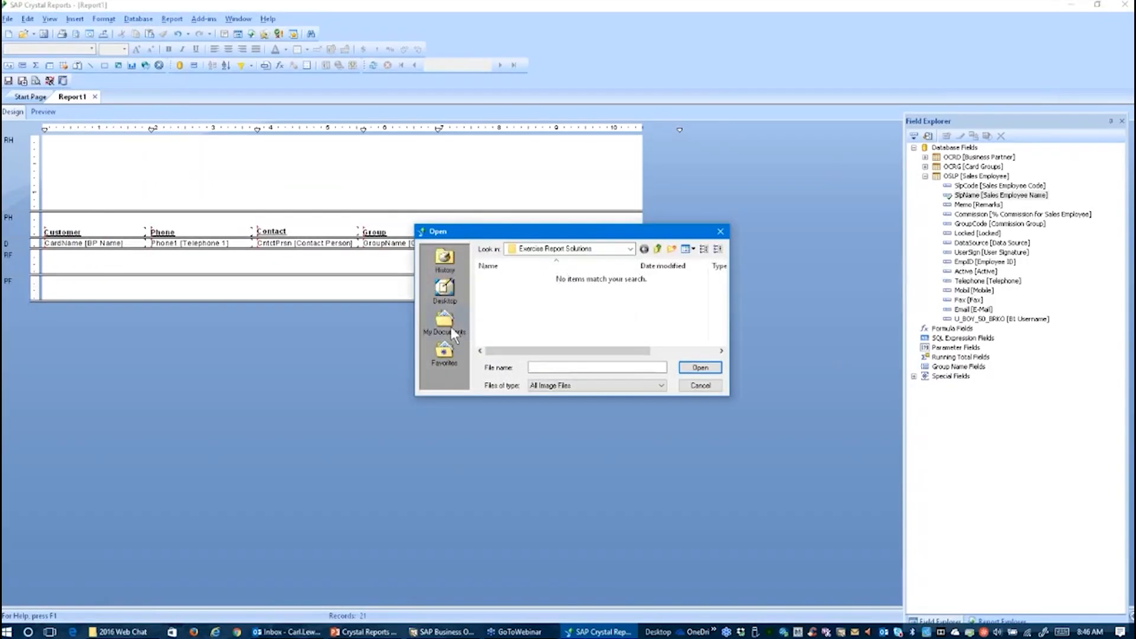
{"action": "left_click", "coordinate": [445, 296]}
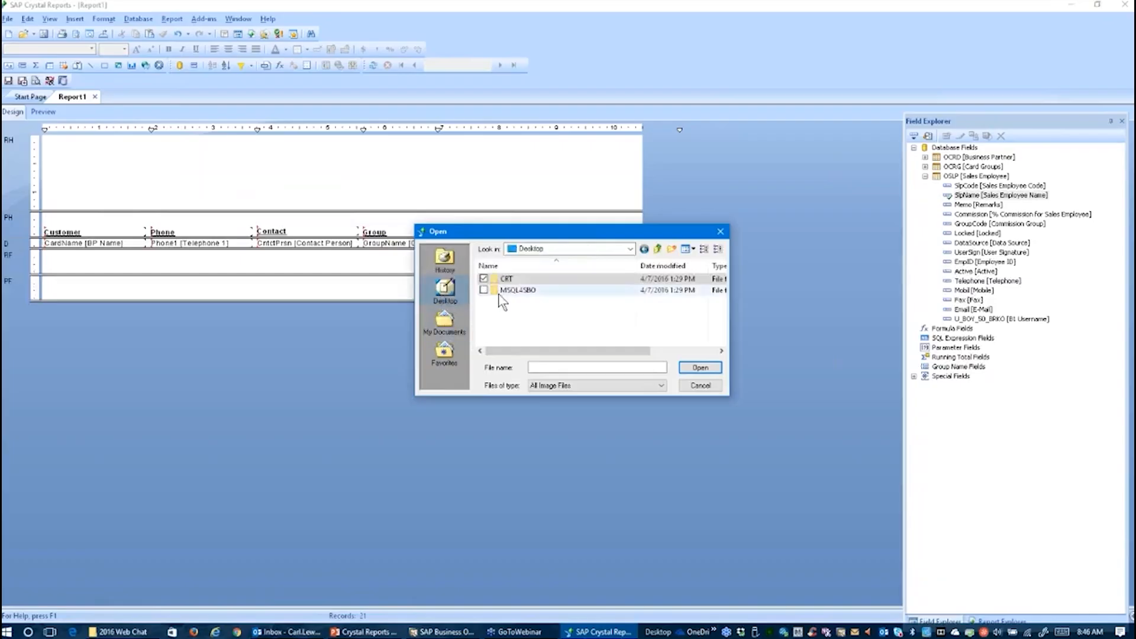
{"action": "double_click", "coordinate": [497, 281]}
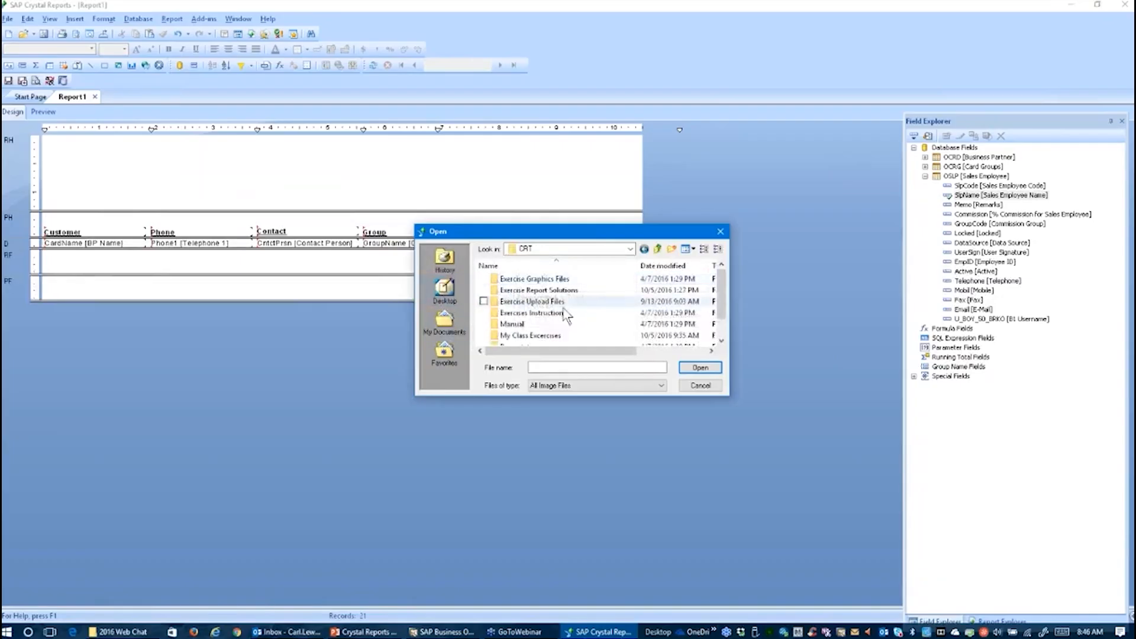
{"action": "double_click", "coordinate": [521, 279]}
{"action": "left_click", "coordinate": [570, 299]}
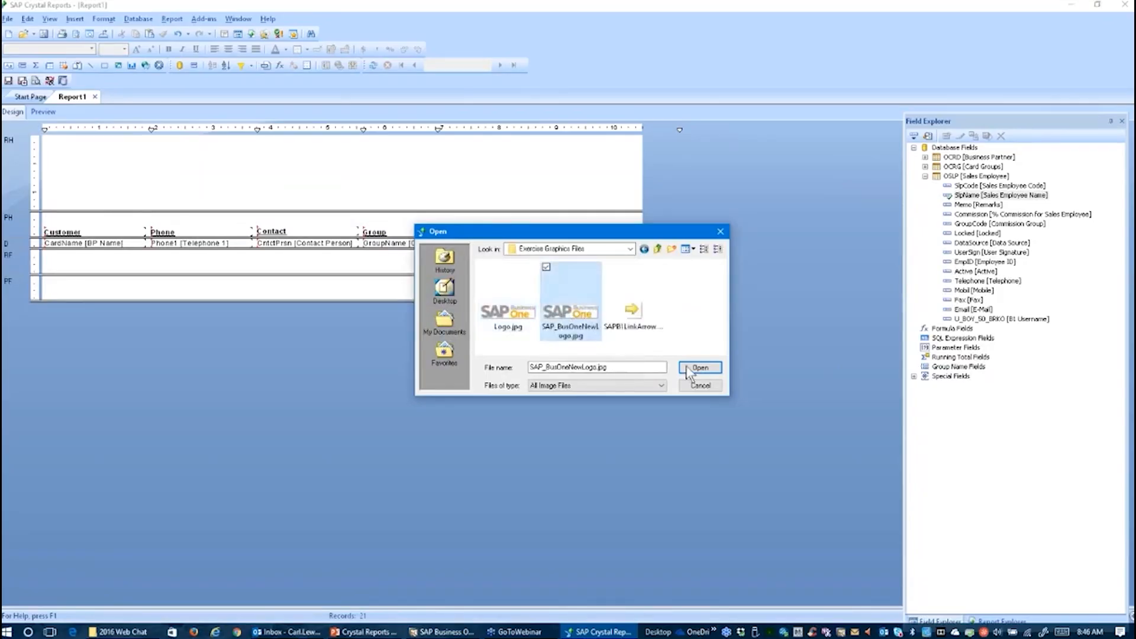
{"action": "left_click", "coordinate": [705, 369]}
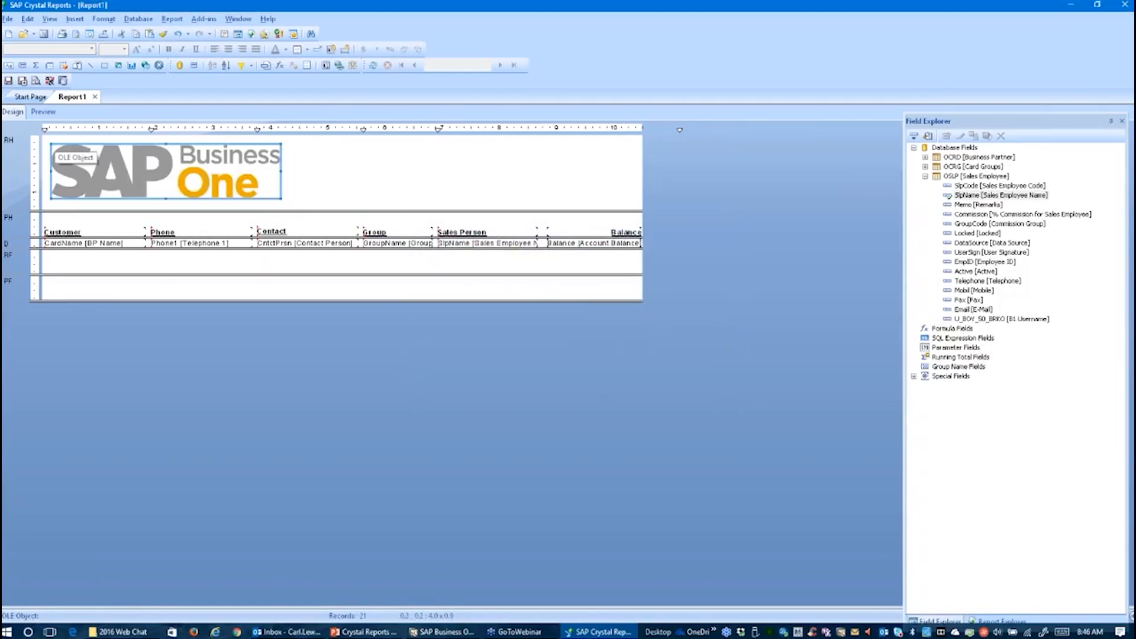
- Place the Page N of M special field near the right end of the Page Footer and make it bold
{"action": "left_click", "coordinate": [914, 377]}
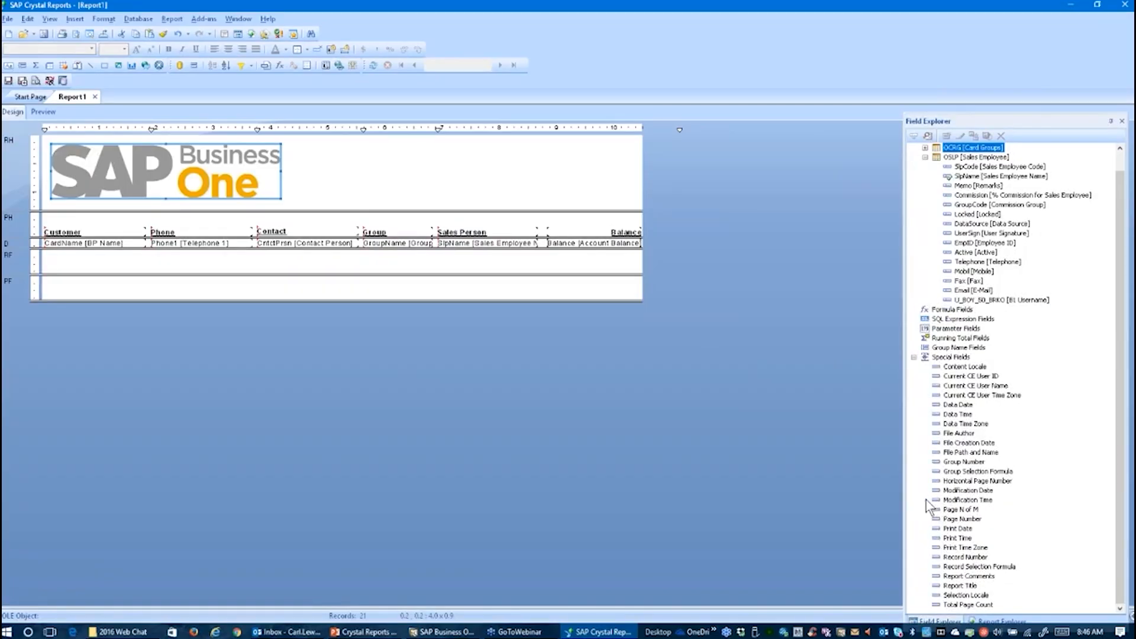
{"action": "left_click_drag", "start_coordinate": [953, 510], "coordinate": [531, 287]}
{"action": "left_click", "coordinate": [168, 50]}
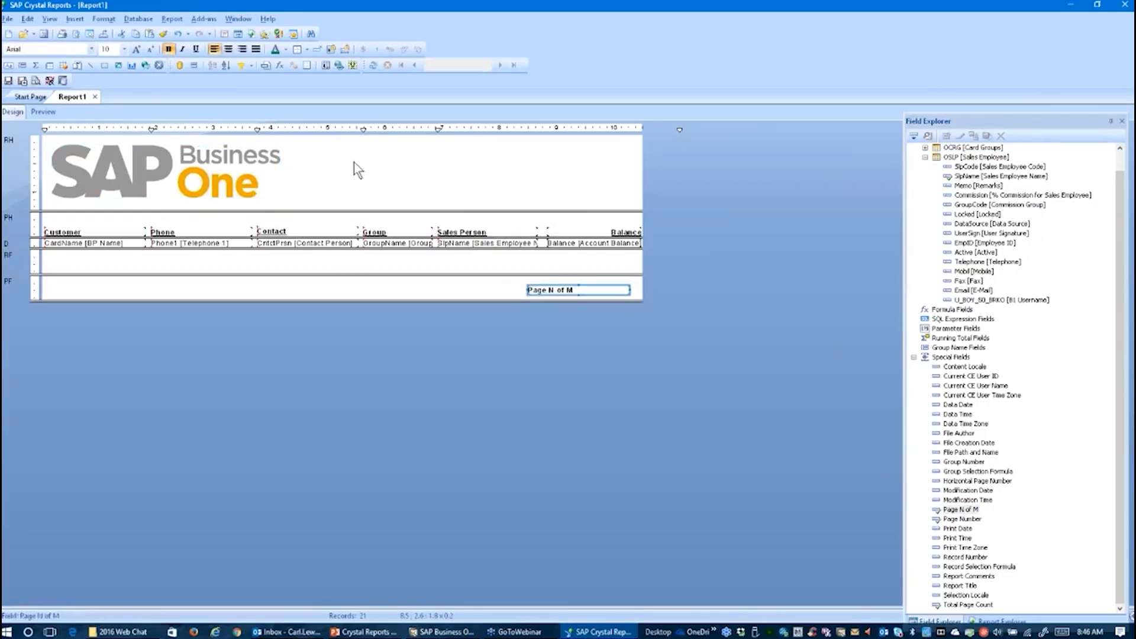
- Insert a text object about 5.3 by 0.7 inches beside the logo in the Report Header, reading Customer Balance Report
{"action": "left_click", "coordinate": [74, 19]}
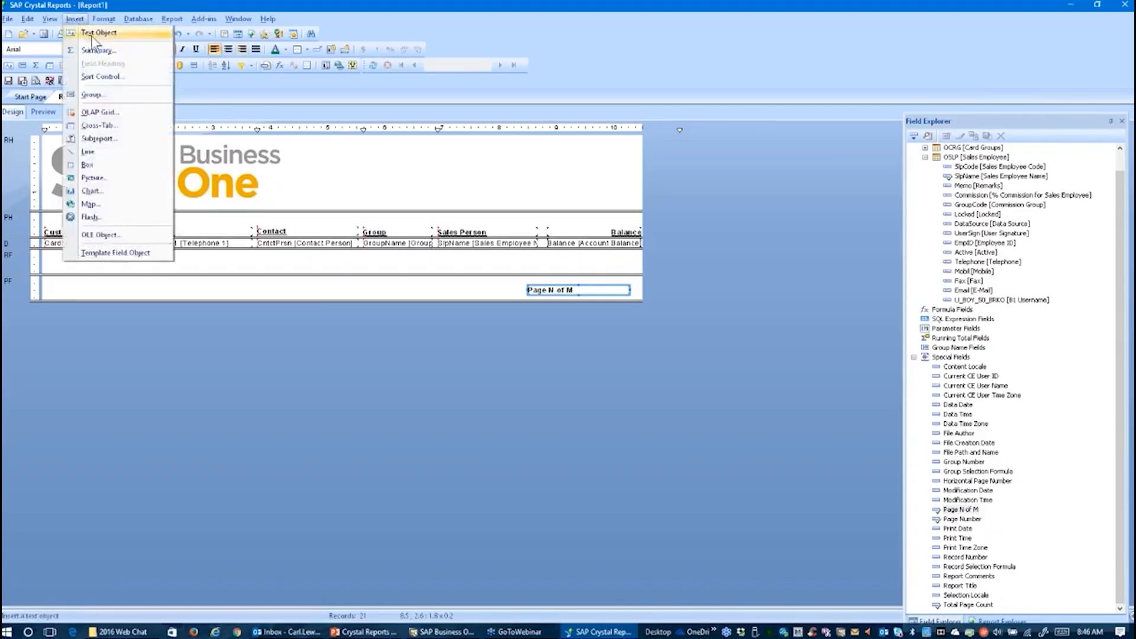
{"action": "left_click", "coordinate": [95, 35]}
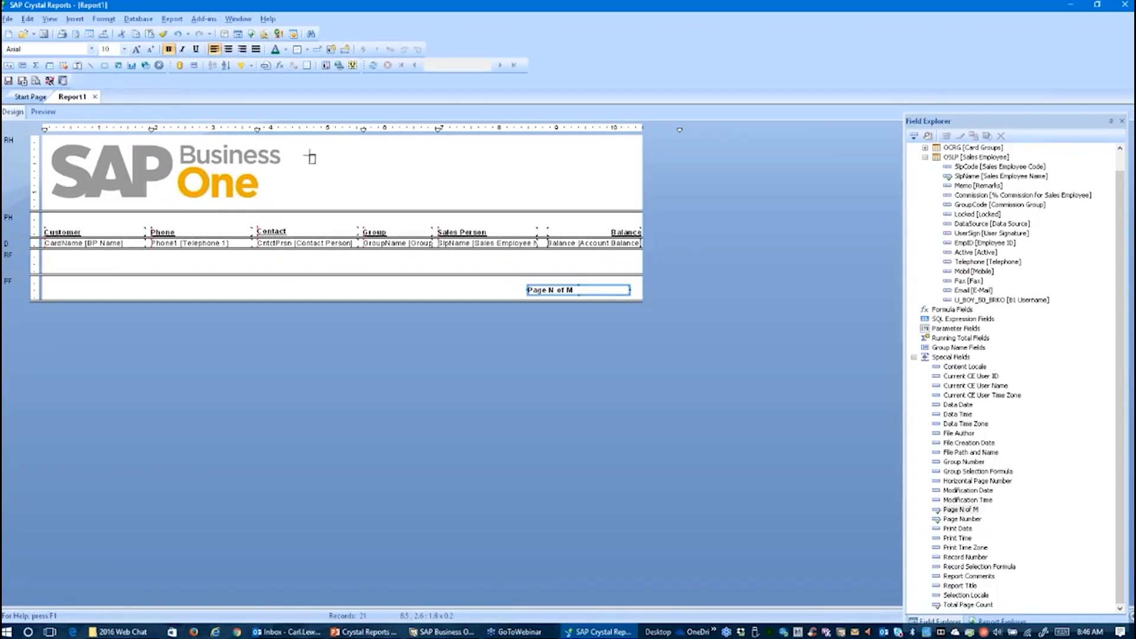
{"action": "left_click_drag", "start_coordinate": [309, 154], "coordinate": [611, 193]}
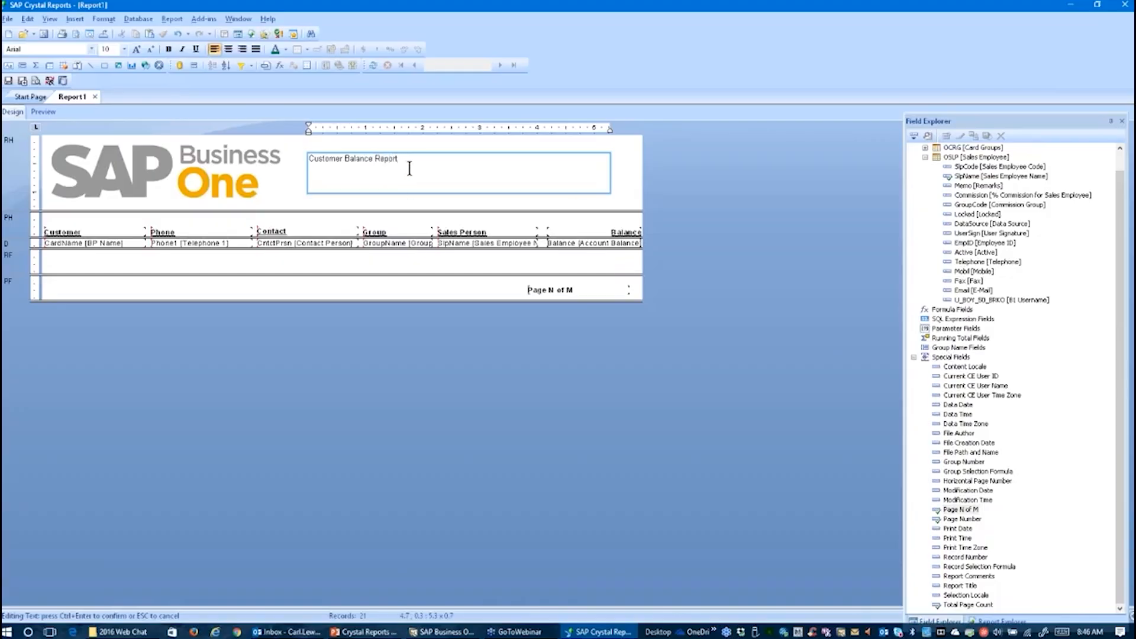
- Increase the font size of the Customer Balance Report title text to 32
{"action": "left_click_drag", "start_coordinate": [406, 163], "coordinate": [311, 182]}
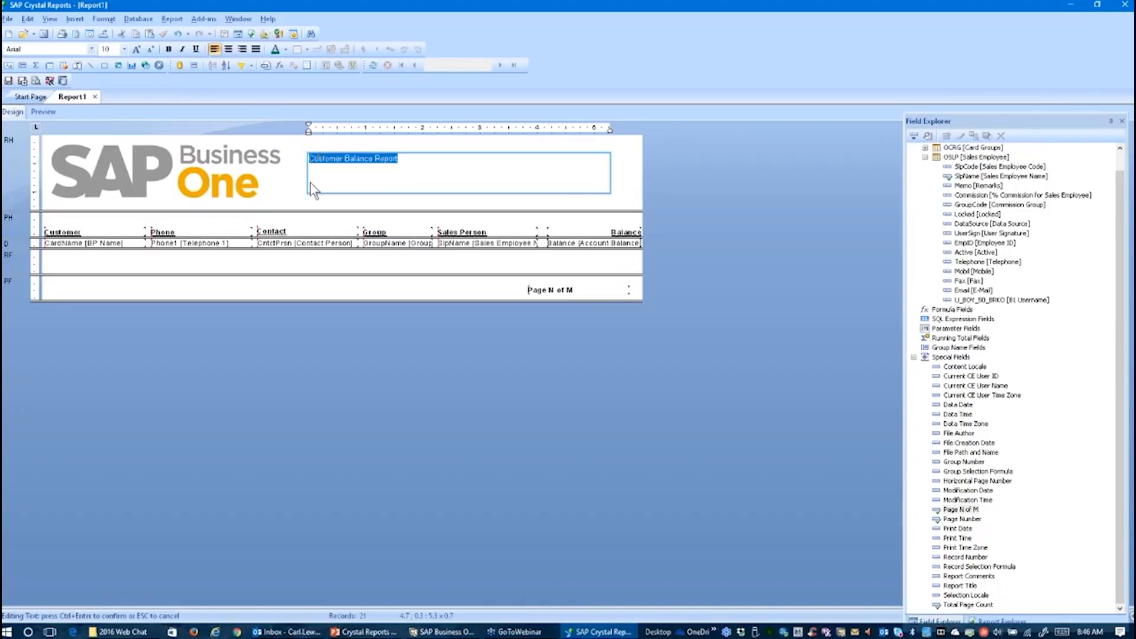
{"action": "left_click", "coordinate": [137, 49]}
{"action": "left_click", "coordinate": [136, 49]}
{"action": "left_click", "coordinate": [137, 49]}
{"action": "left_click", "coordinate": [137, 49]}
{"action": "left_click", "coordinate": [136, 49]}
{"action": "left_click", "coordinate": [136, 49]}
{"action": "left_click", "coordinate": [137, 50]}
{"action": "left_click", "coordinate": [137, 49]}
{"action": "left_click", "coordinate": [136, 49]}
{"action": "left_click", "coordinate": [136, 49]}
{"action": "left_click", "coordinate": [137, 49]}
{"action": "left_click", "coordinate": [136, 49]}
{"action": "left_click", "coordinate": [137, 49]}
{"action": "left_click", "coordinate": [137, 49]}
{"action": "left_click", "coordinate": [137, 49]}
{"action": "left_click", "coordinate": [137, 49]}
{"action": "left_click", "coordinate": [137, 49]}
{"action": "left_click", "coordinate": [137, 49]}
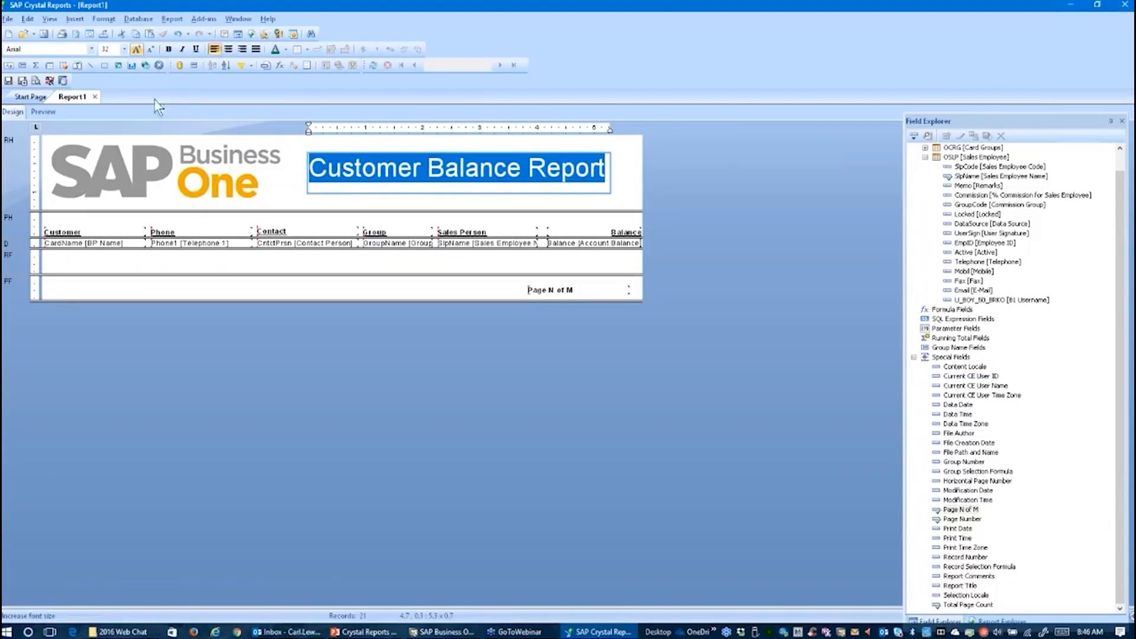
- Make the Customer Balance Report title text bold and reduce its font size to 29
{"action": "left_click", "coordinate": [169, 49]}
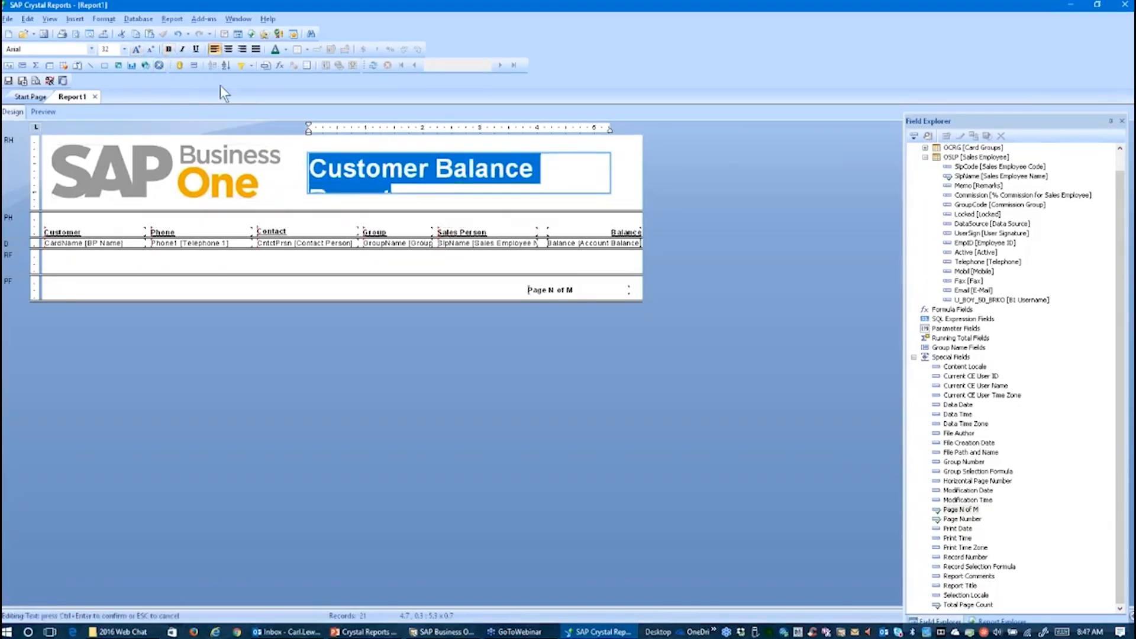
{"action": "left_click", "coordinate": [151, 50]}
{"action": "left_click", "coordinate": [151, 50]}
{"action": "left_click", "coordinate": [151, 50]}
{"action": "left_click", "coordinate": [151, 50]}
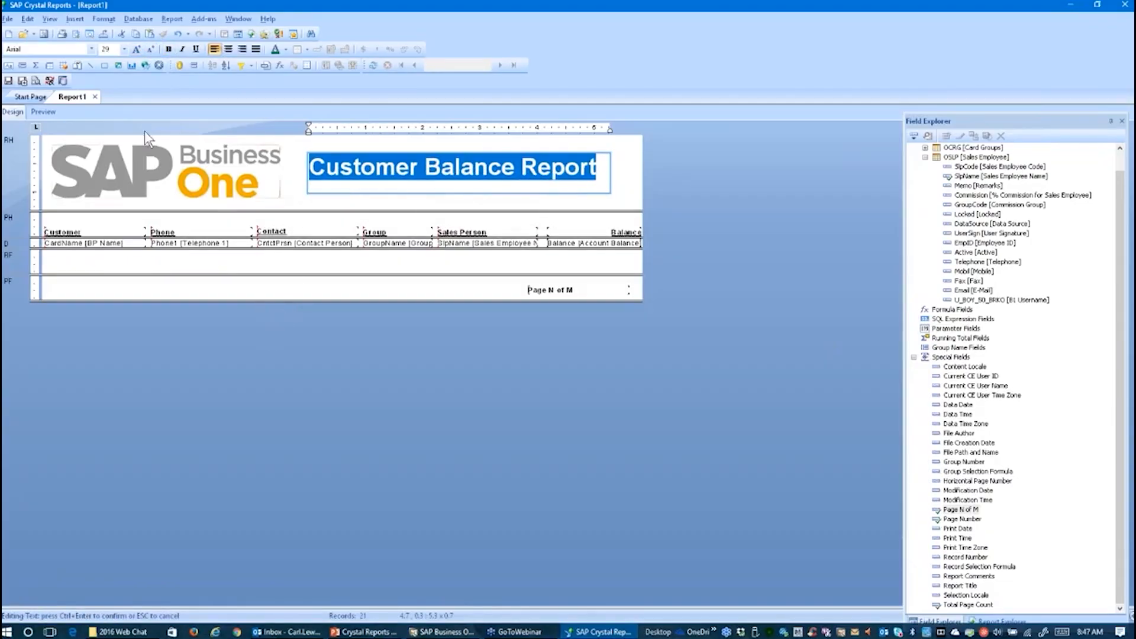
- Preview the customer balance report with its new logo, title and page number
{"action": "left_click", "coordinate": [51, 17]}
{"action": "left_click", "coordinate": [25, 102]}
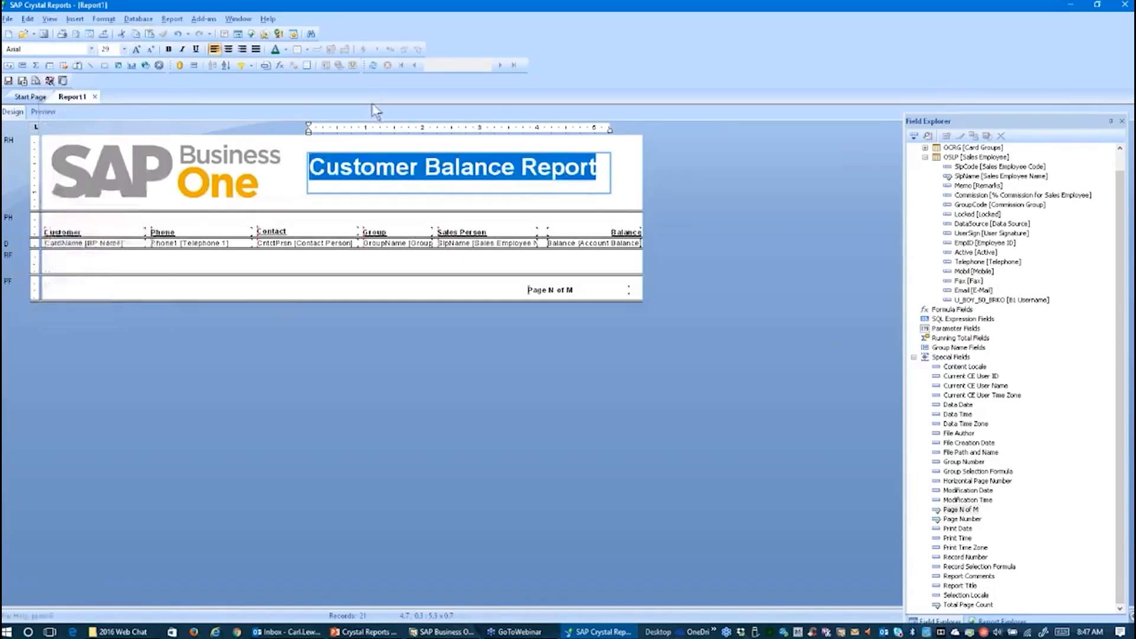
{"action": "left_click", "coordinate": [49, 113]}
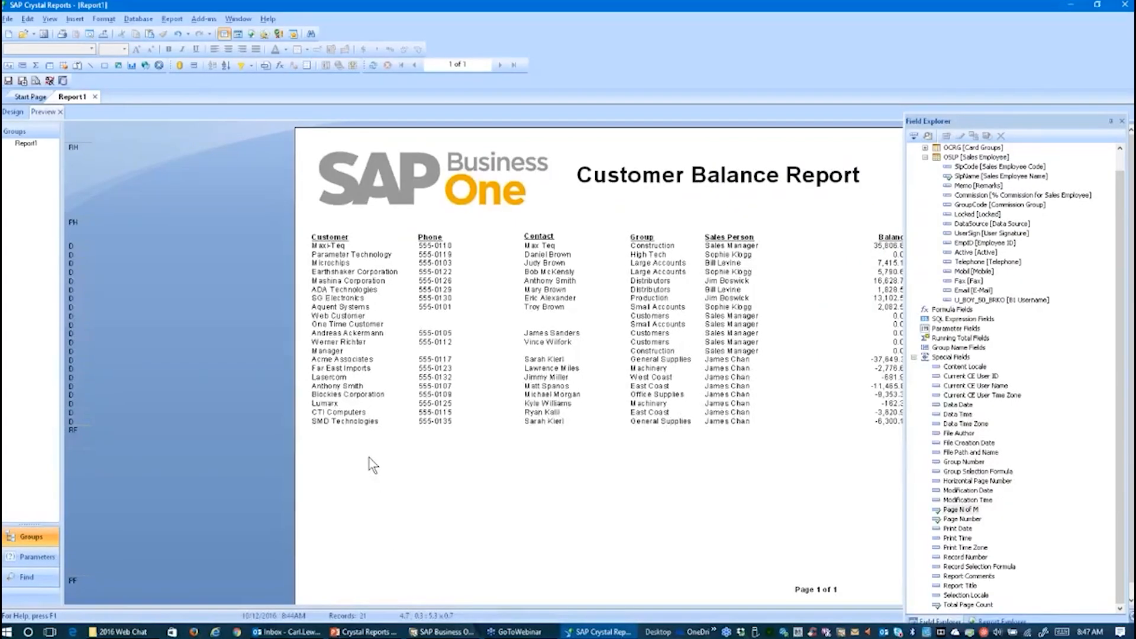
- Add a record selection filter so that OCRD.CardType is equal to C
{"action": "left_click", "coordinate": [172, 18]}
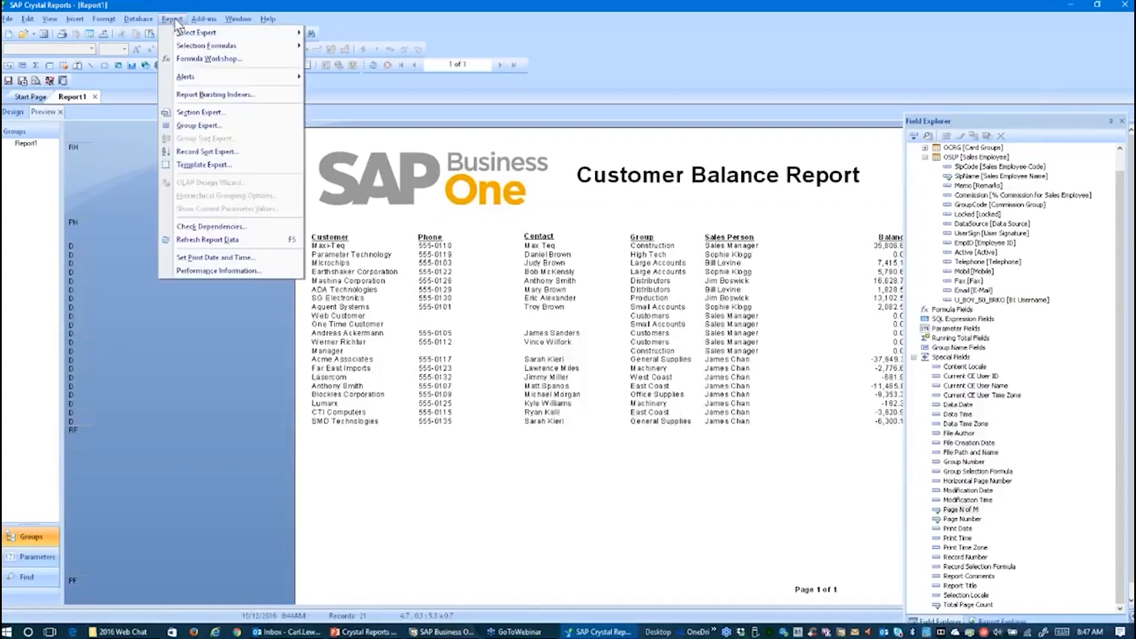
{"action": "mouse_move", "coordinate": [183, 37]}
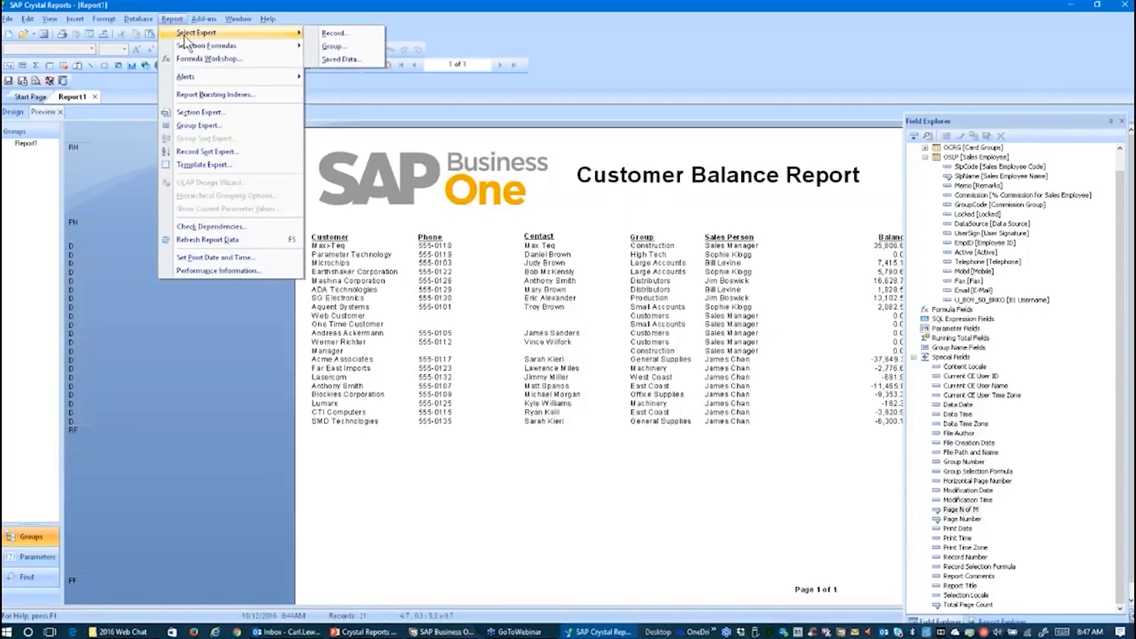
{"action": "left_click", "coordinate": [336, 36]}
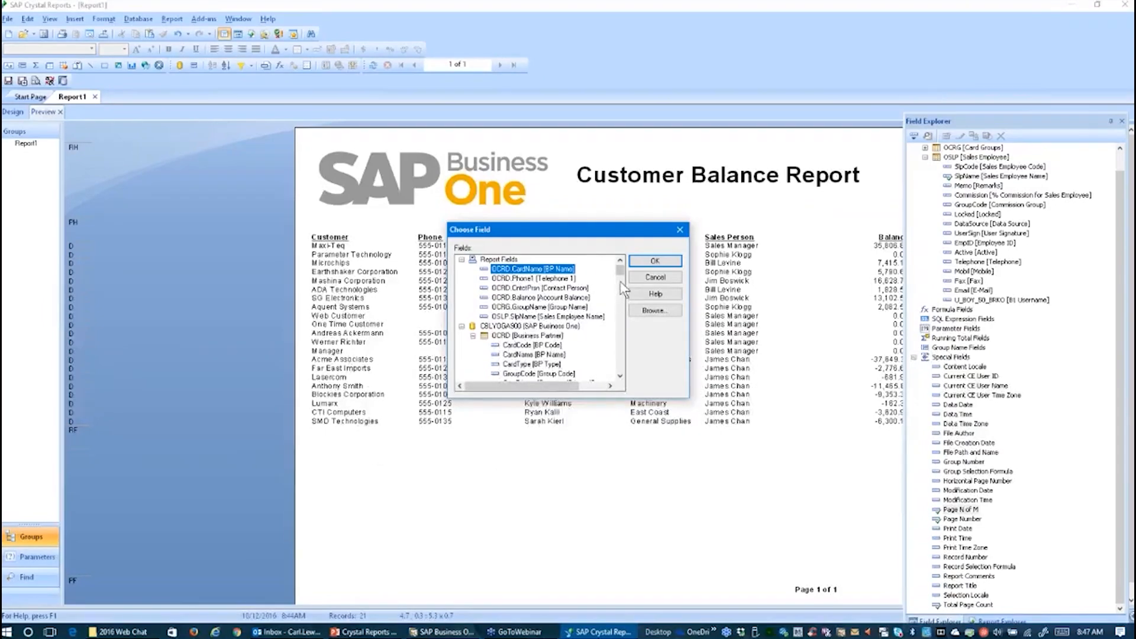
{"action": "left_click", "coordinate": [521, 365]}
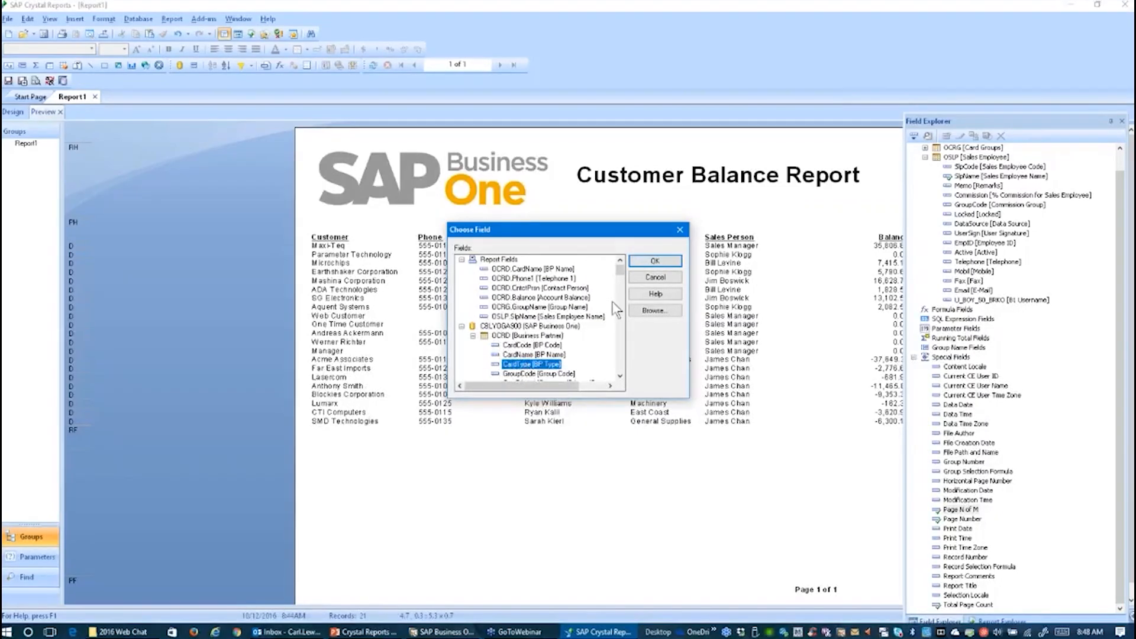
{"action": "left_click", "coordinate": [663, 262]}
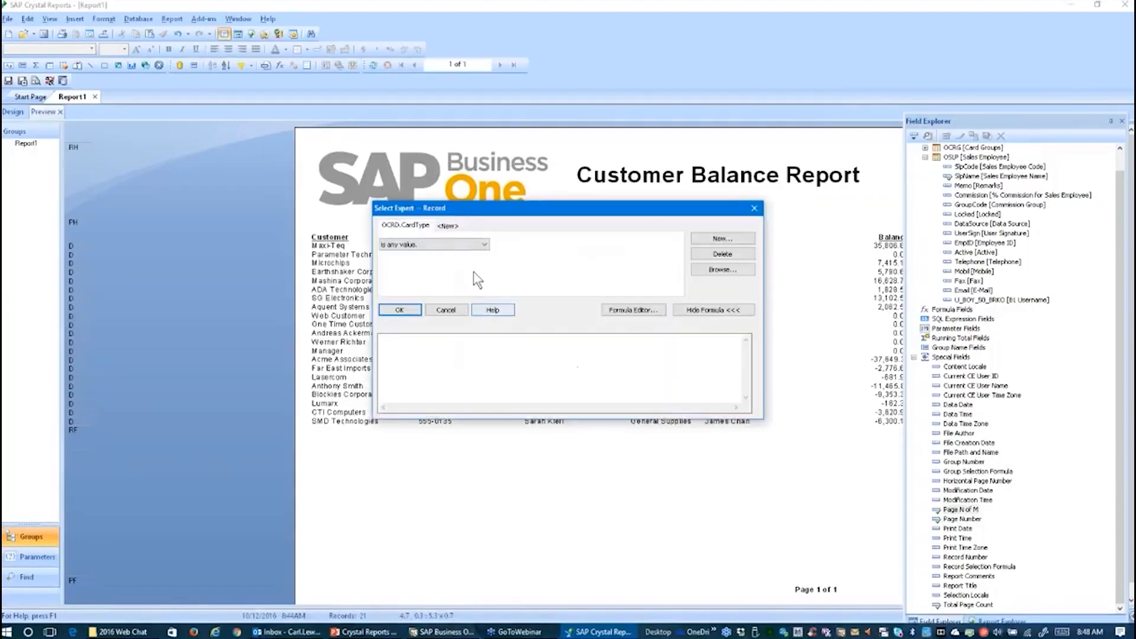
{"action": "left_click", "coordinate": [484, 245]}
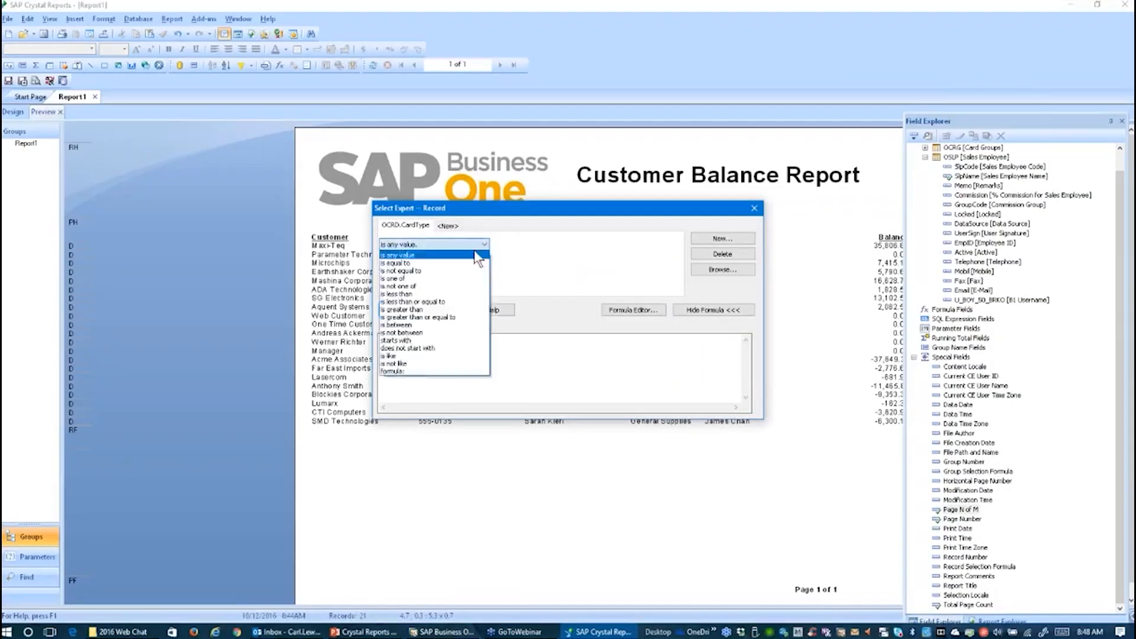
{"action": "left_click", "coordinate": [448, 264]}
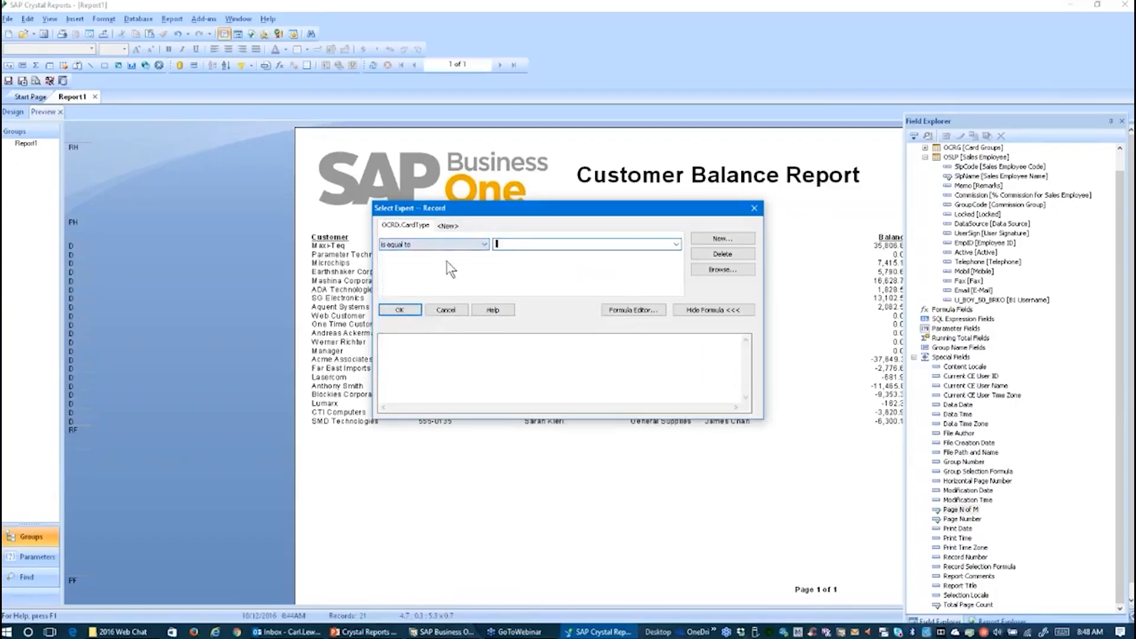
{"action": "left_click", "coordinate": [676, 243]}
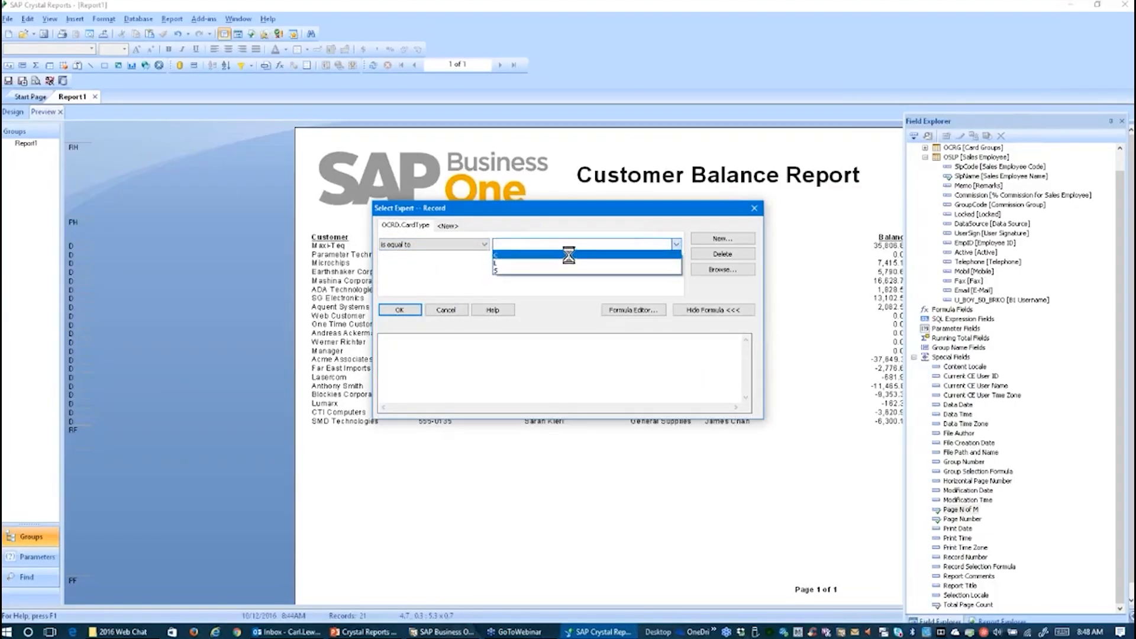
{"action": "left_click", "coordinate": [569, 255]}
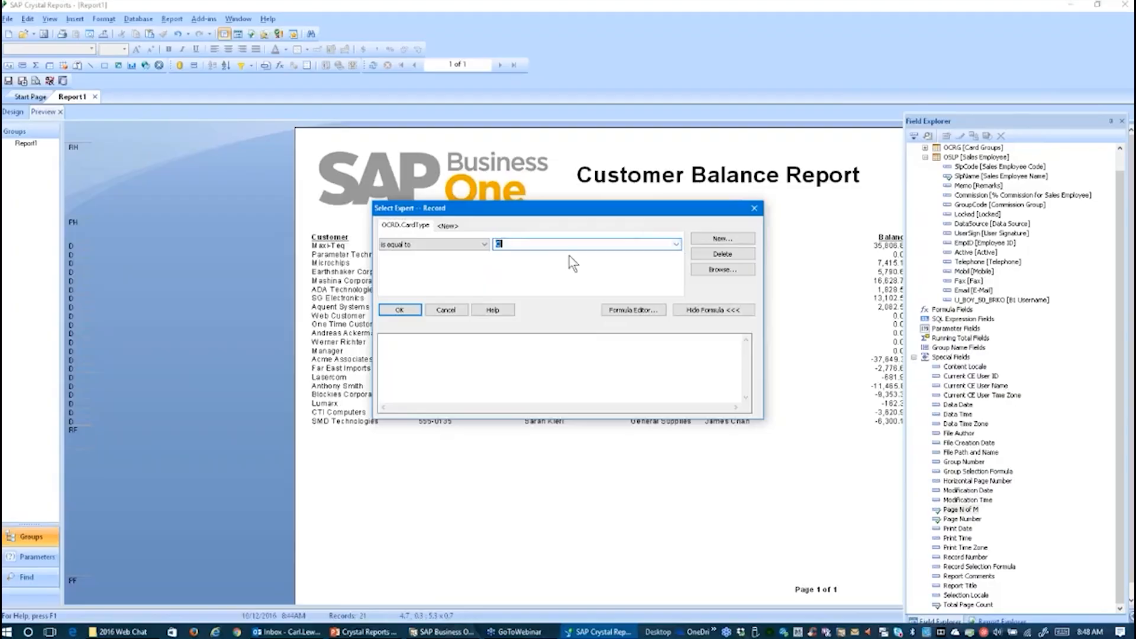
{"action": "left_click", "coordinate": [400, 310]}
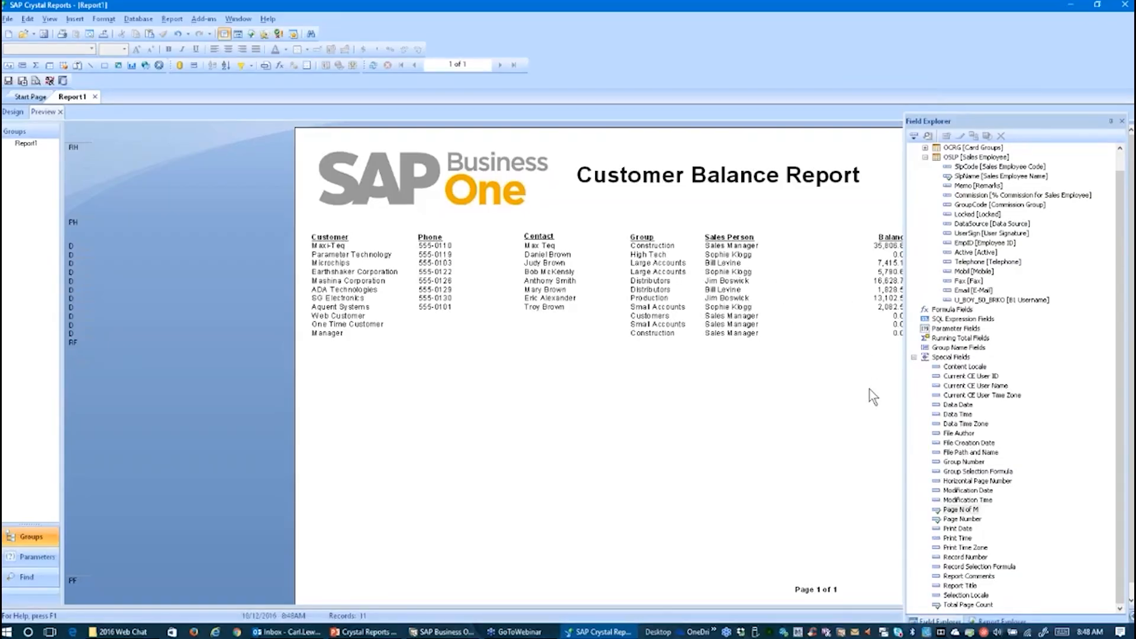
- Collapse the database tables in the field list and exit Crystal Reports without saving the report
{"action": "left_click", "coordinate": [925, 157]}
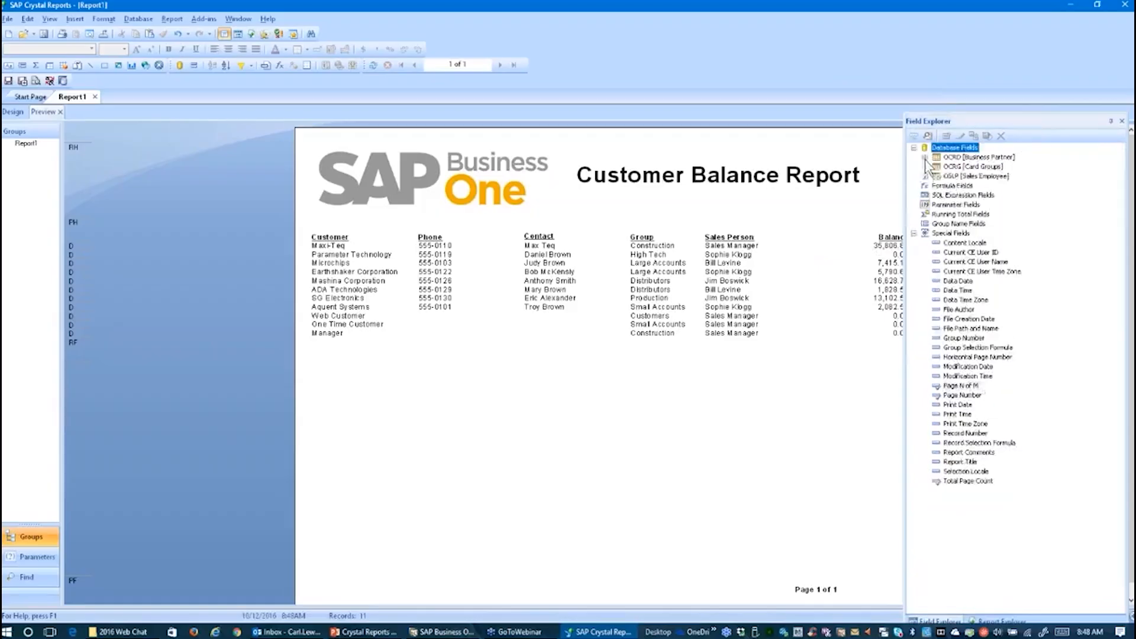
{"action": "left_click", "coordinate": [8, 19]}
{"action": "left_click", "coordinate": [76, 359]}
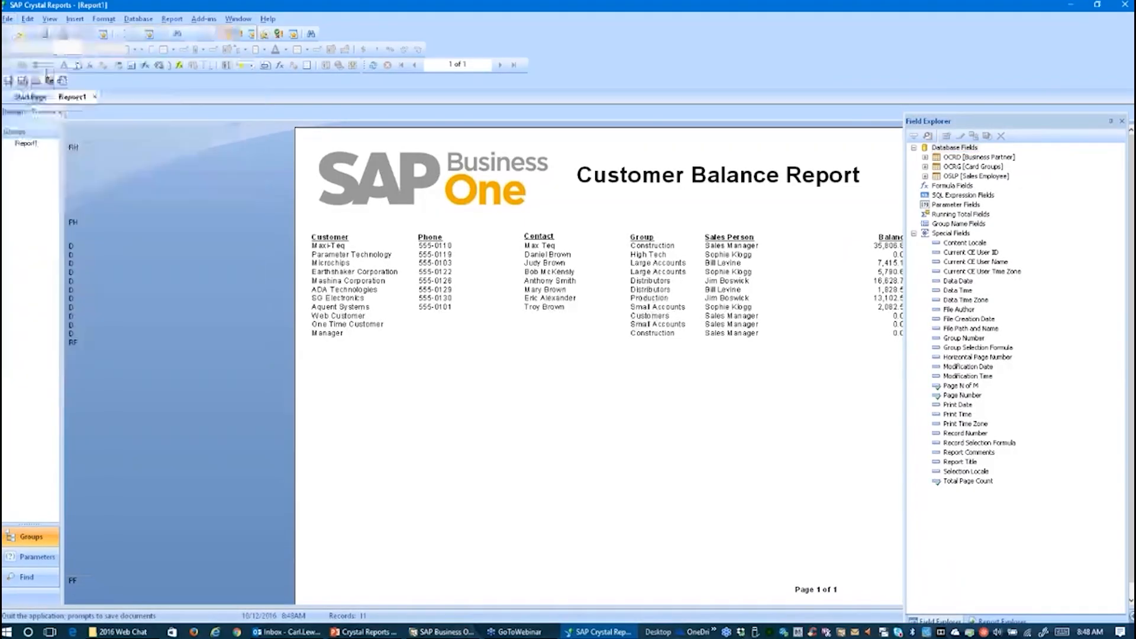
{"action": "left_click", "coordinate": [567, 355]}
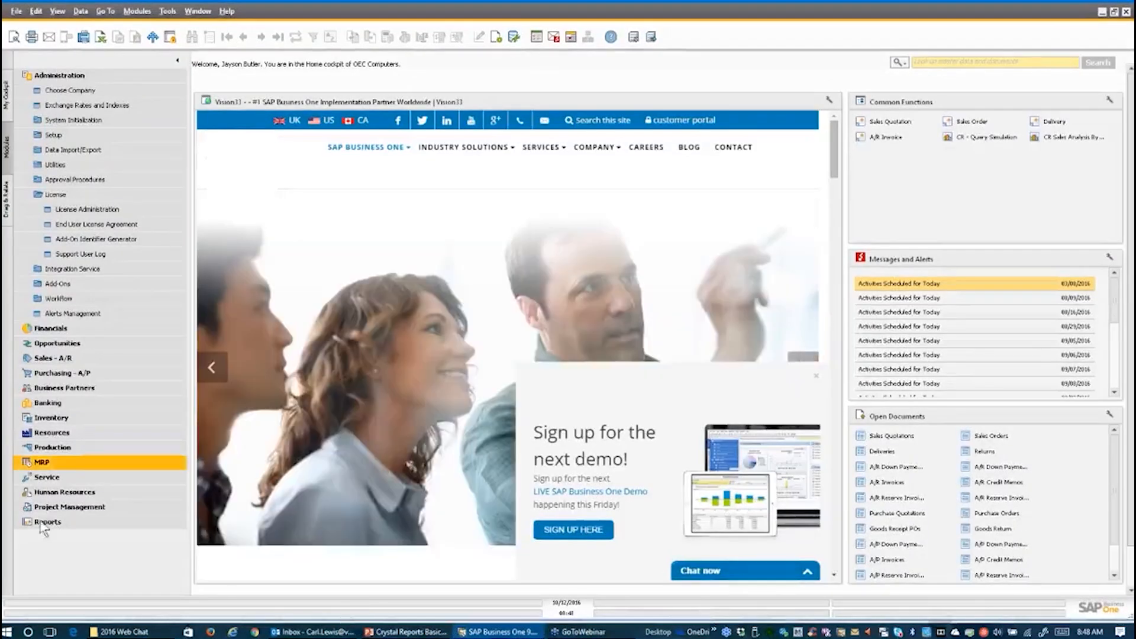
- Launch SAP Crystal Reports again and start a new blank report
{"action": "left_click", "coordinate": [8, 632]}
{"action": "scroll", "coordinate": [337, 490], "scroll_direction": "down", "scroll_amount": 3}
{"action": "scroll", "coordinate": [339, 499], "scroll_direction": "down", "scroll_amount": 5}
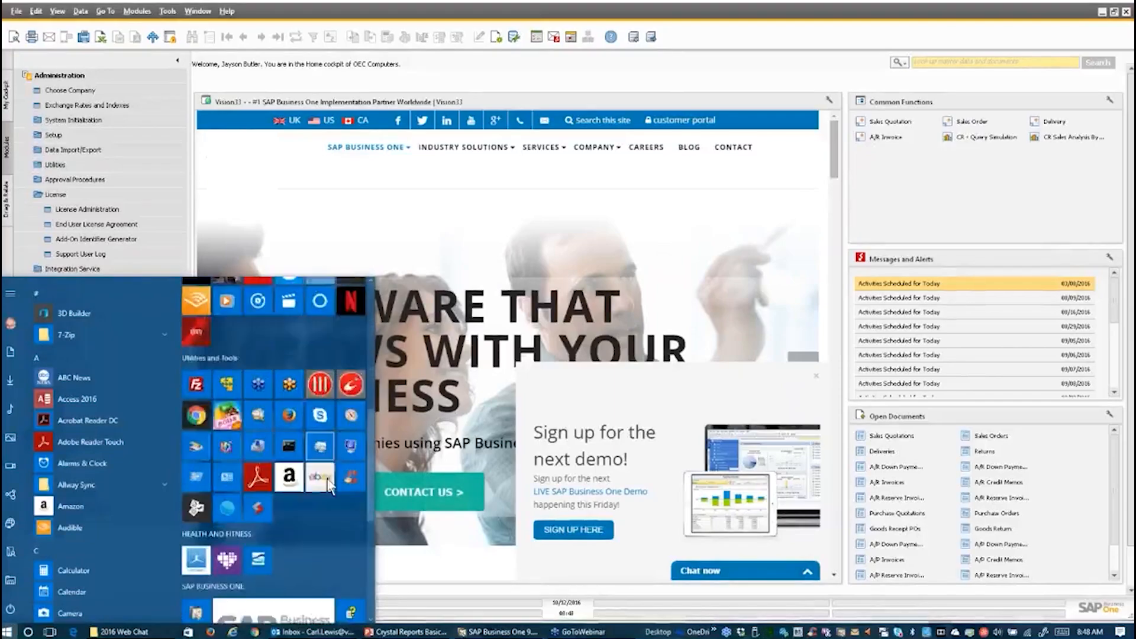
{"action": "left_click", "coordinate": [228, 495]}
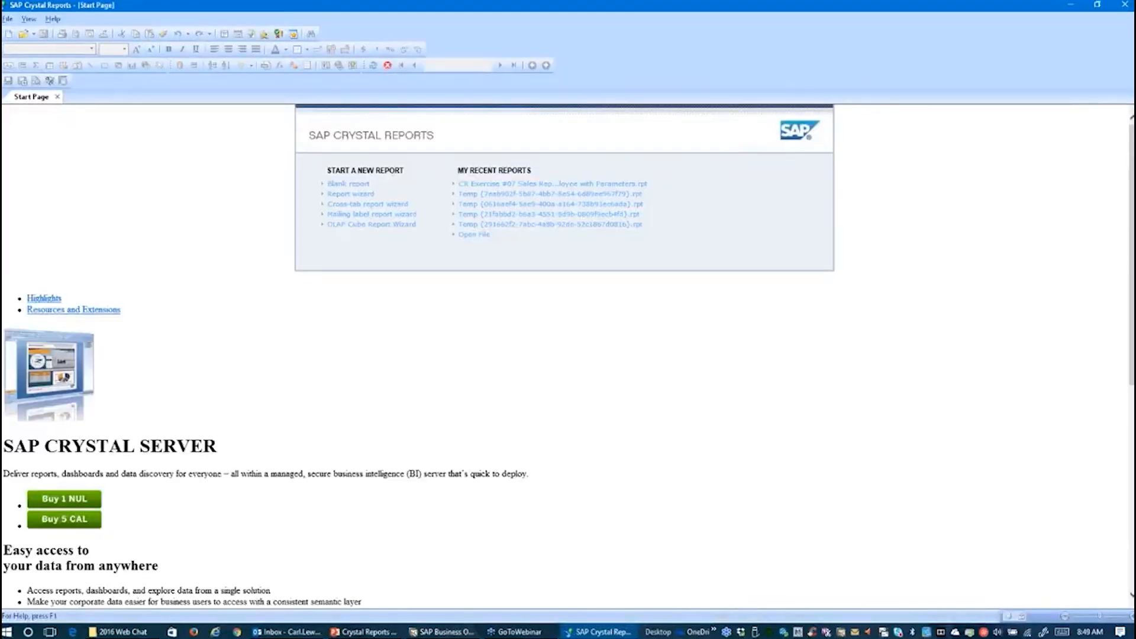
{"action": "left_click", "coordinate": [355, 184]}
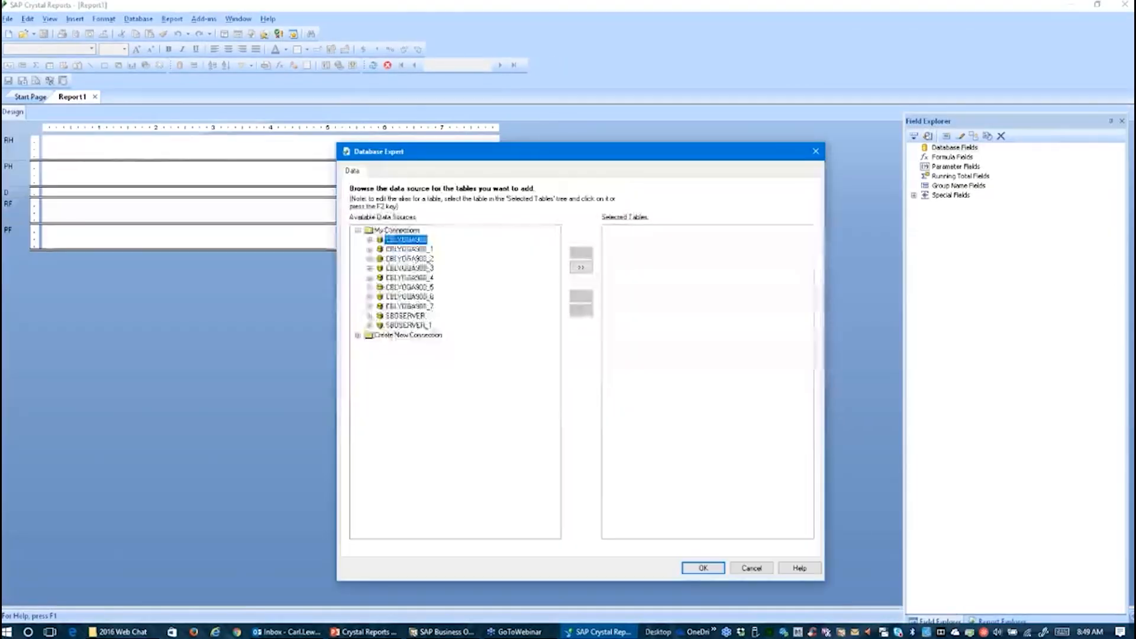
- Create a new SAP Business One connection with server type MSSQL2014 and company database SBODemoUS, entering the company user password
{"action": "left_click", "coordinate": [357, 334]}
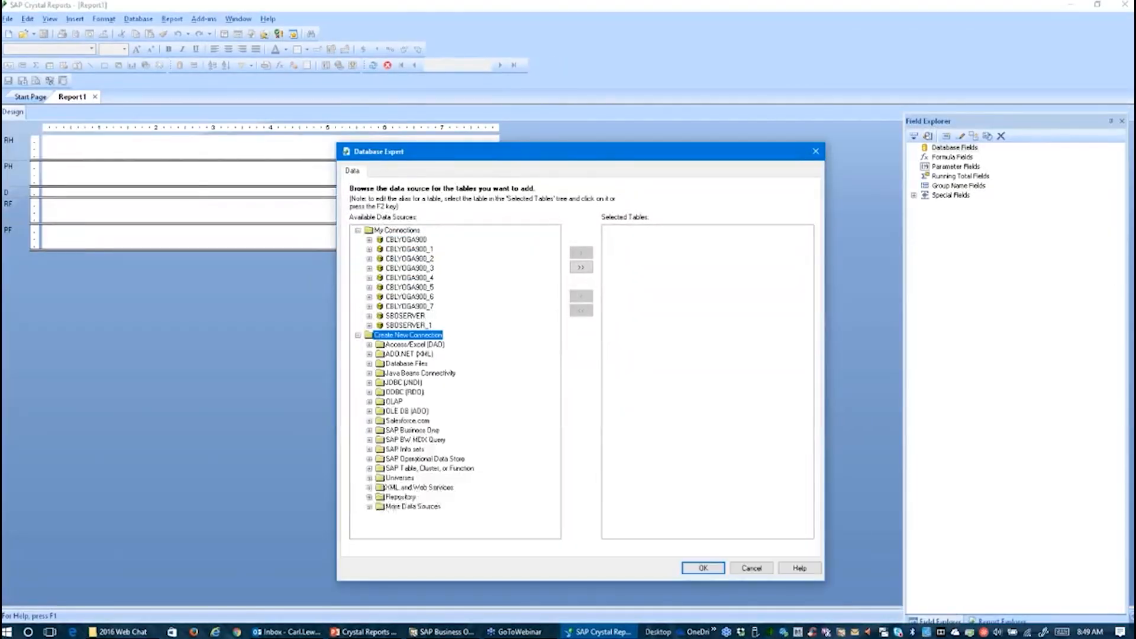
{"action": "left_click", "coordinate": [370, 430]}
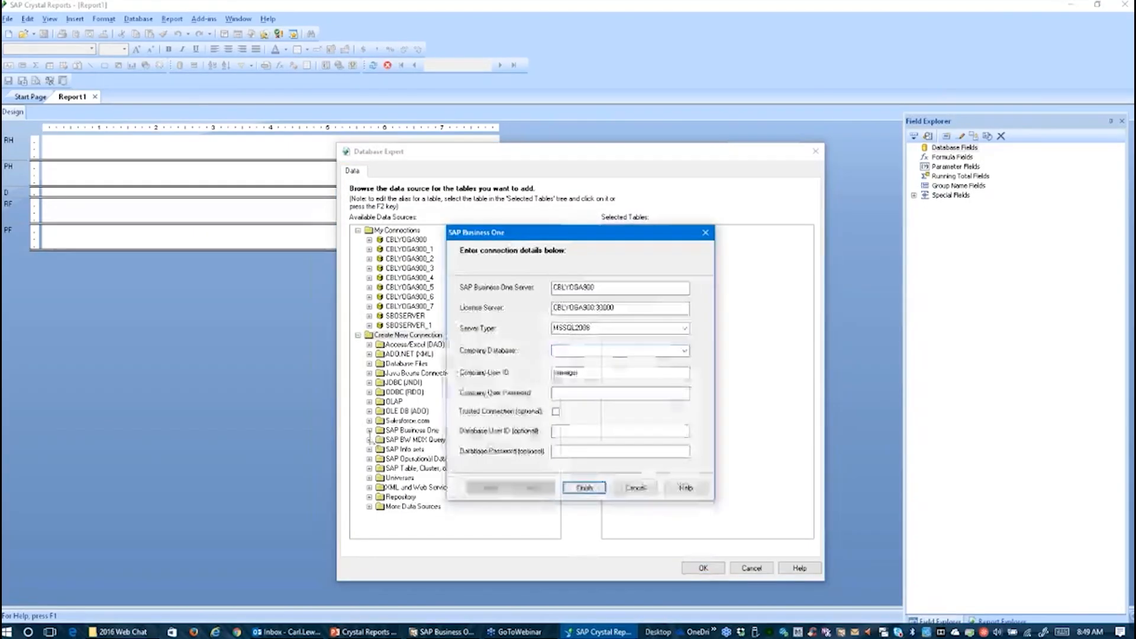
{"action": "left_click", "coordinate": [685, 329]}
{"action": "left_click", "coordinate": [585, 348]}
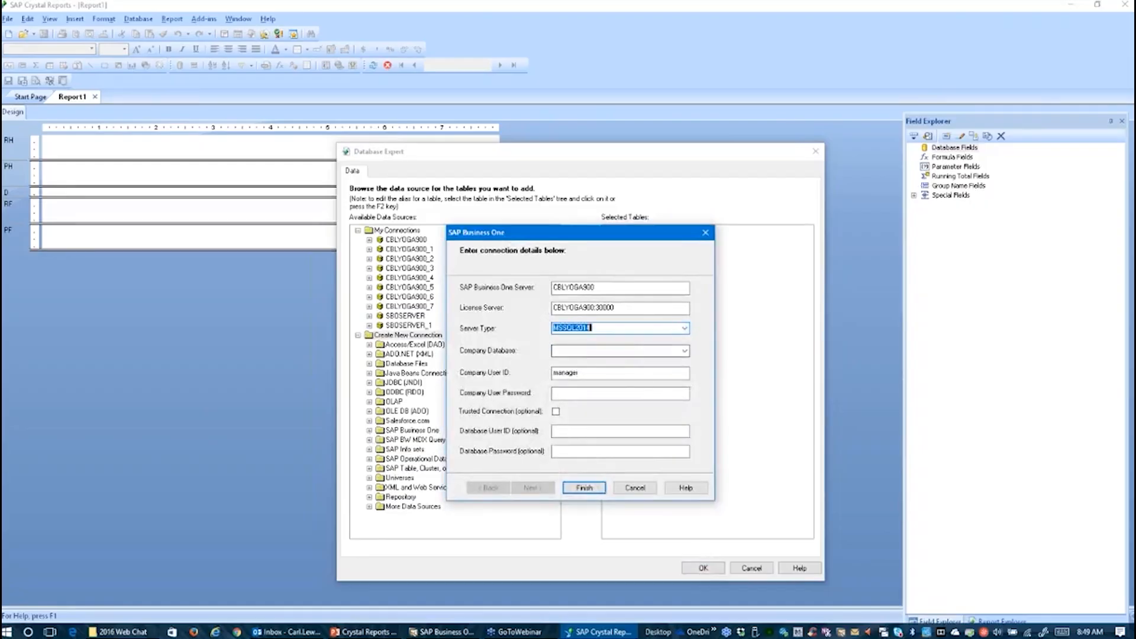
{"action": "left_click", "coordinate": [686, 352]}
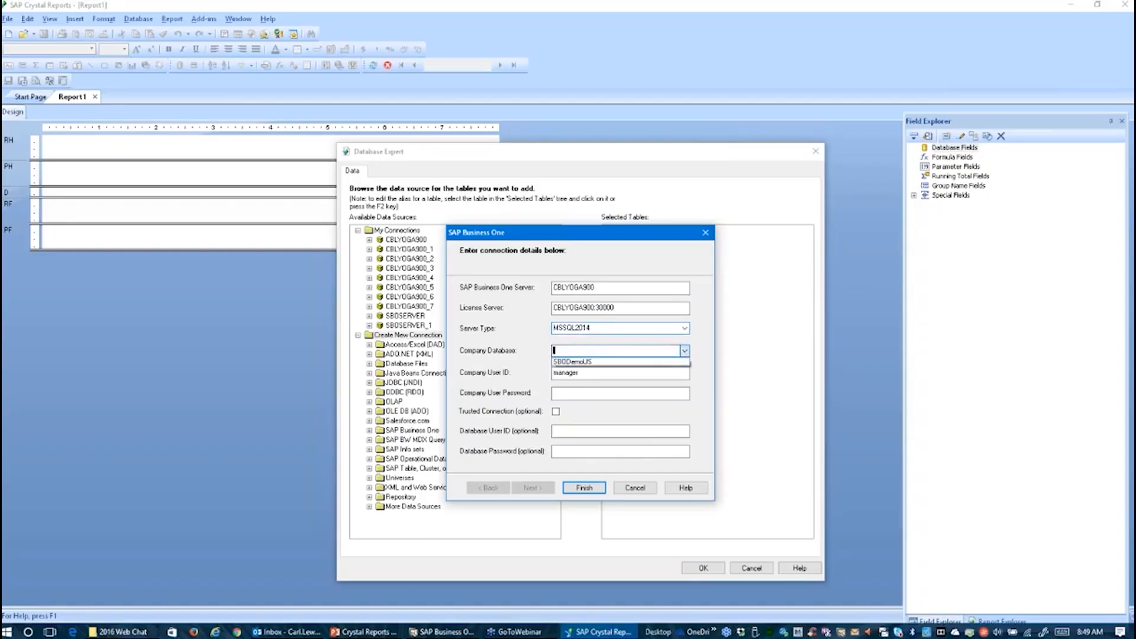
{"action": "left_click", "coordinate": [638, 358]}
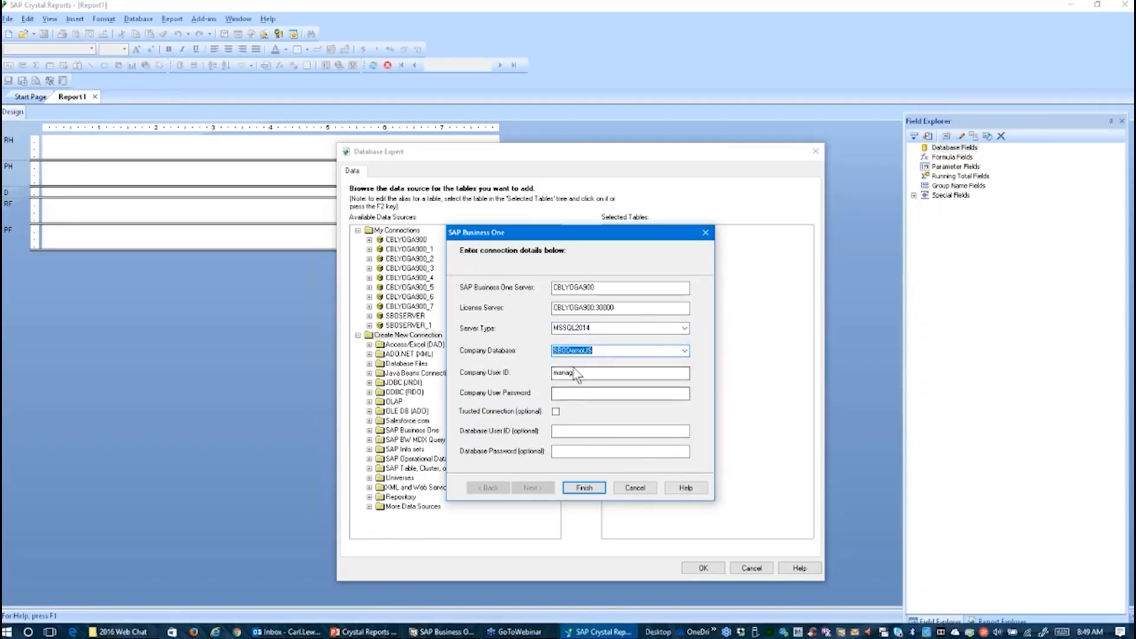
{"action": "left_click", "coordinate": [571, 394]}
{"action": "type", "text": "•••••"}
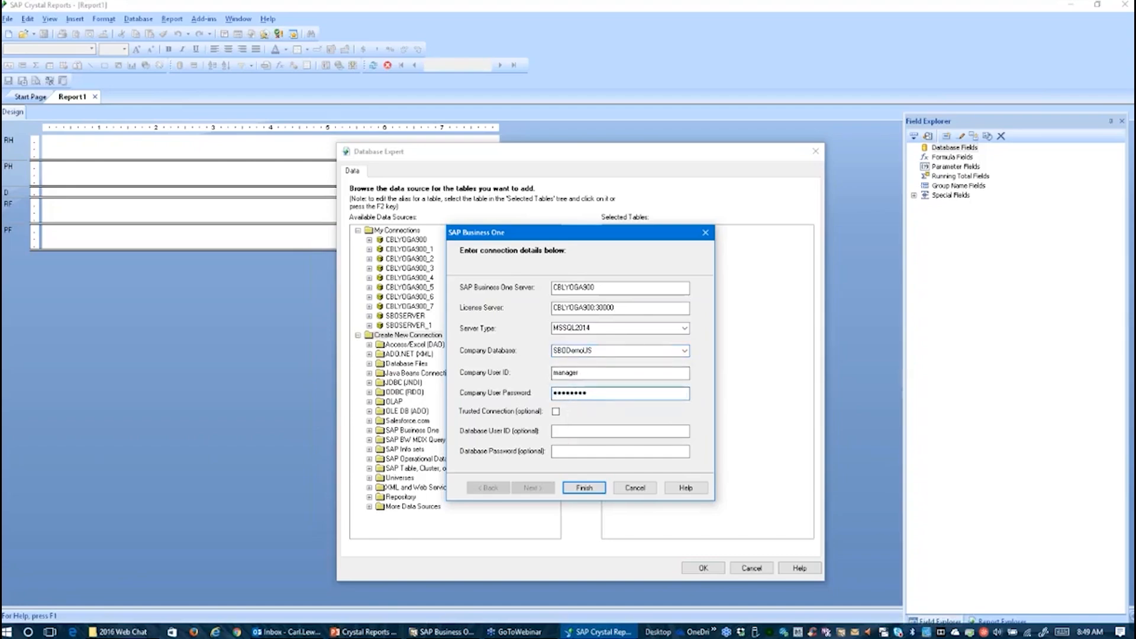
{"action": "left_click", "coordinate": [583, 488]}
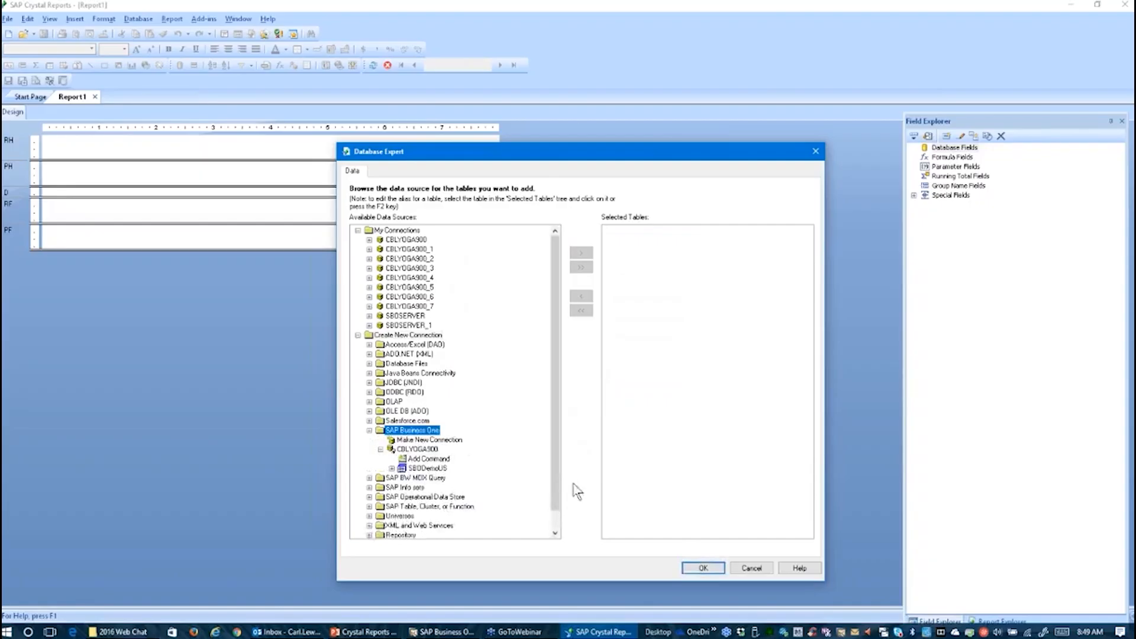
- Look at the table groups under SBODemoUS and open a new SQL command for the CBLYOGA900 connection
{"action": "left_click", "coordinate": [392, 468]}
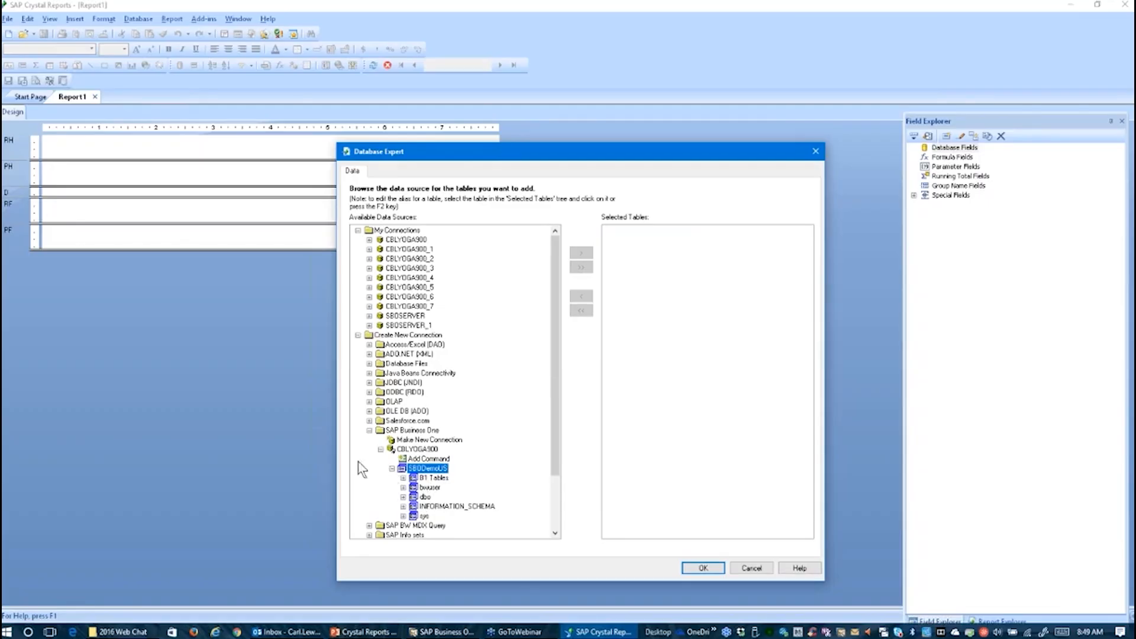
{"action": "left_click", "coordinate": [392, 468]}
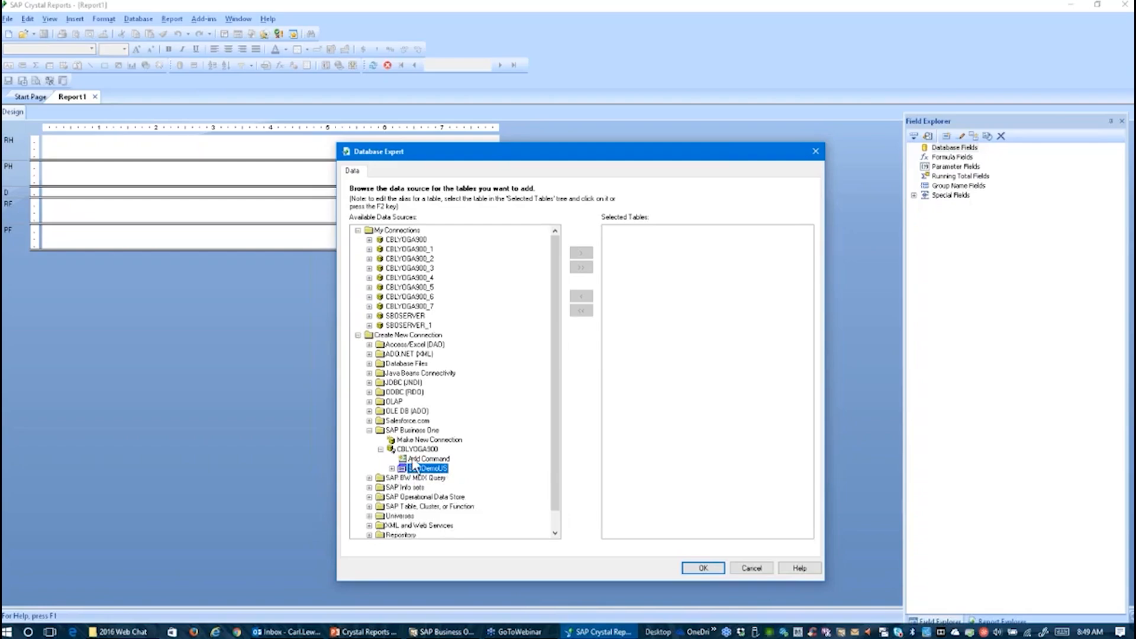
{"action": "left_click", "coordinate": [416, 460]}
{"action": "double_click", "coordinate": [416, 461]}
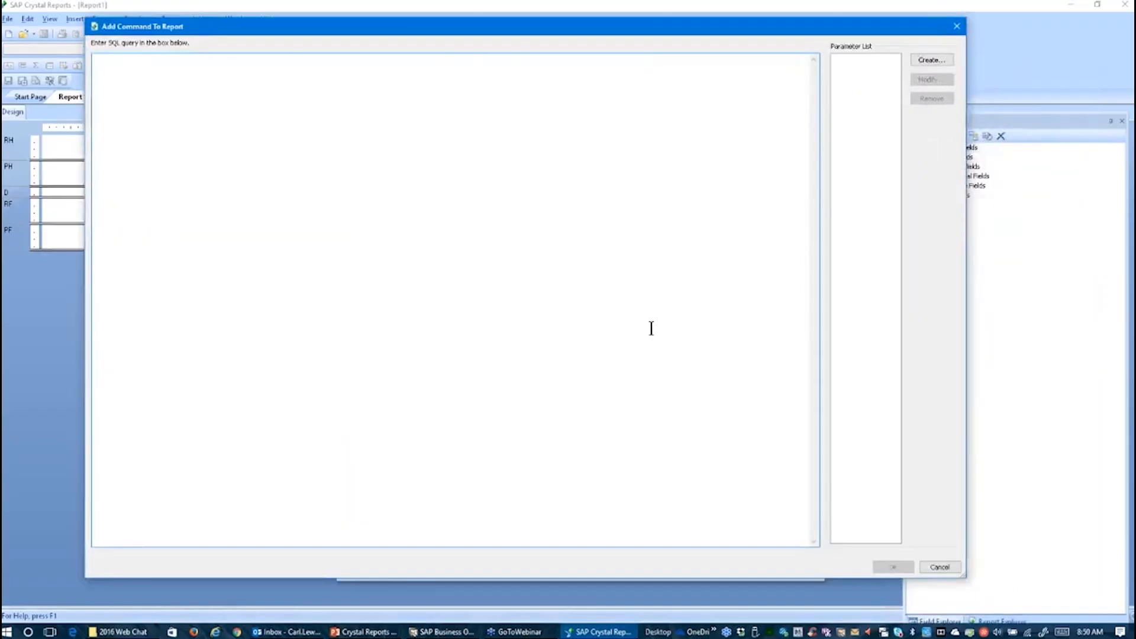
- Switch to SAP Business One and open the Command Example query from the General category of the Query Manager
{"action": "left_click", "coordinate": [429, 633]}
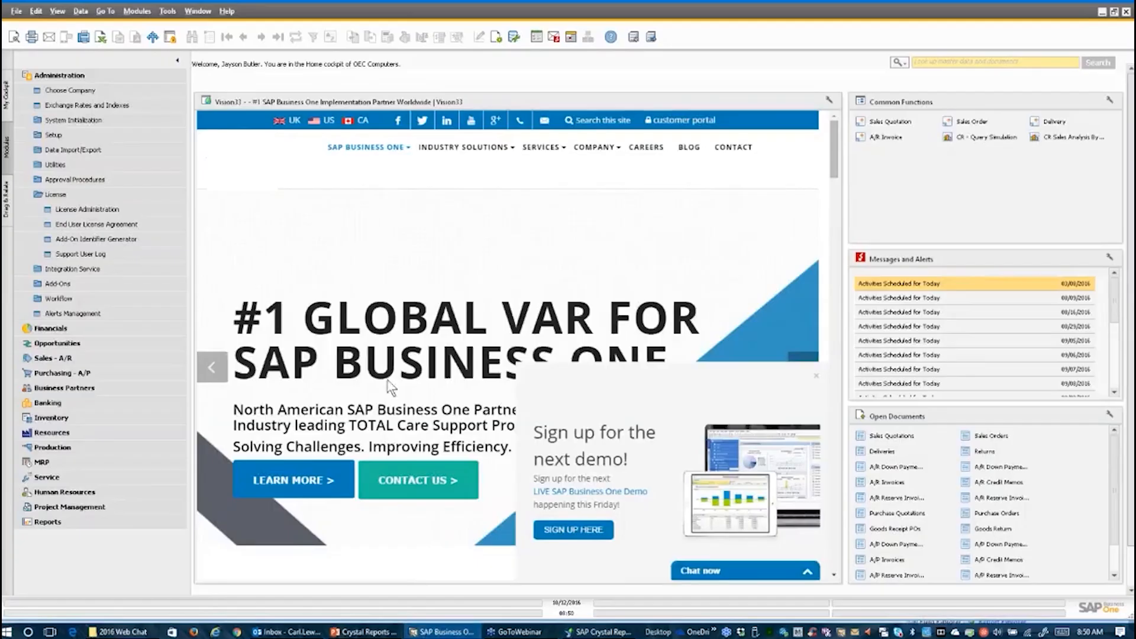
{"action": "left_click", "coordinate": [170, 14]}
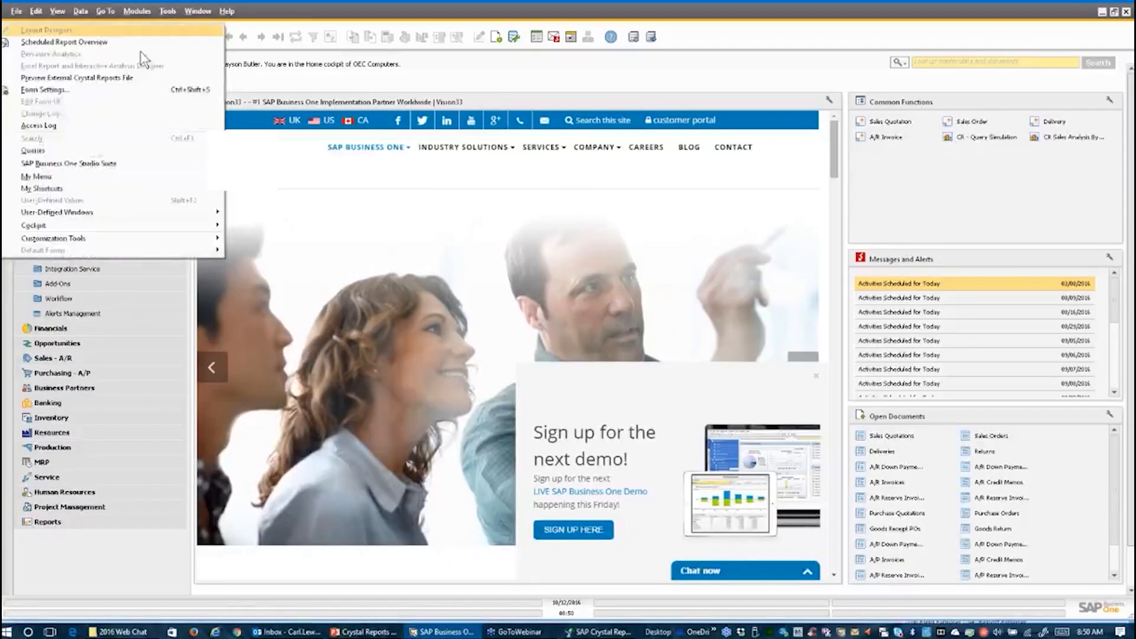
{"action": "mouse_move", "coordinate": [109, 151]}
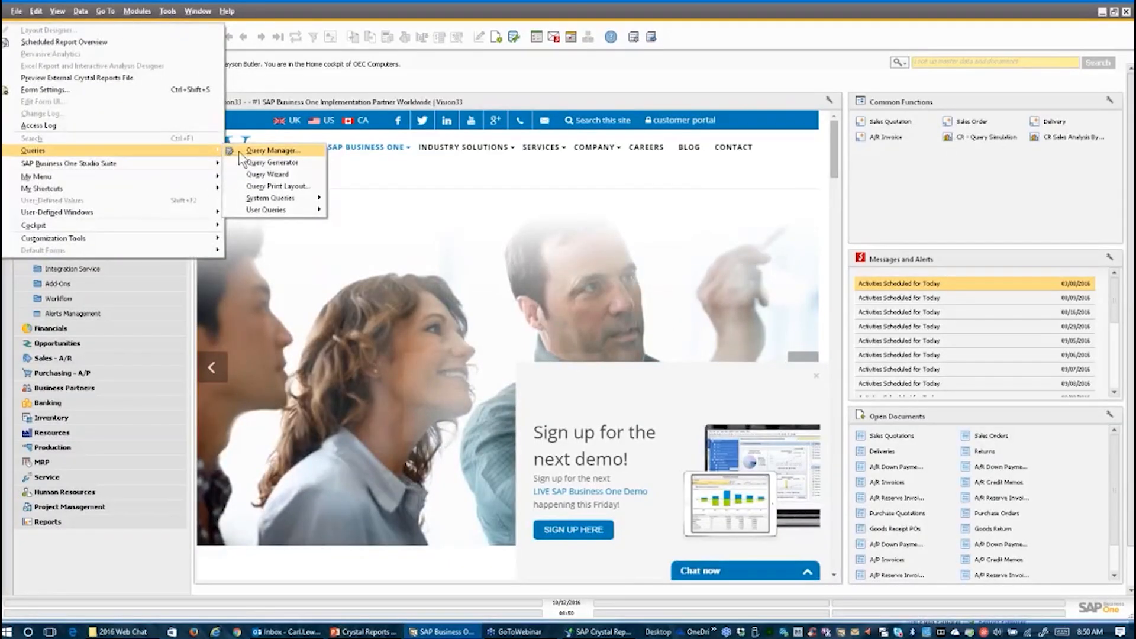
{"action": "left_click", "coordinate": [260, 151]}
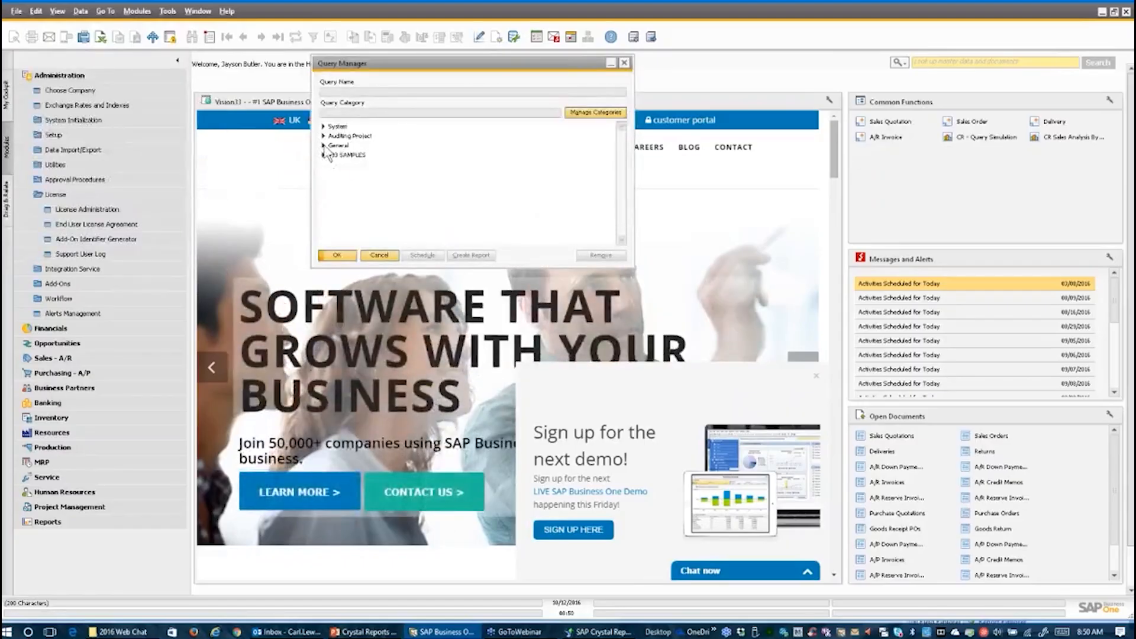
{"action": "left_click", "coordinate": [324, 146]}
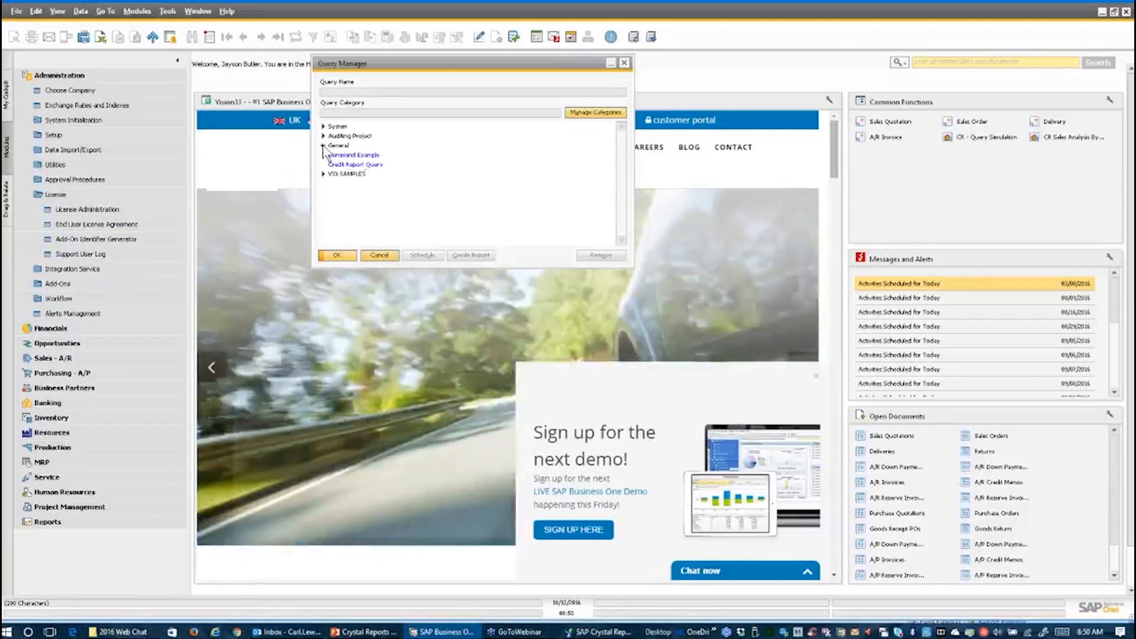
{"action": "left_click", "coordinate": [357, 156]}
{"action": "double_click", "coordinate": [357, 155]}
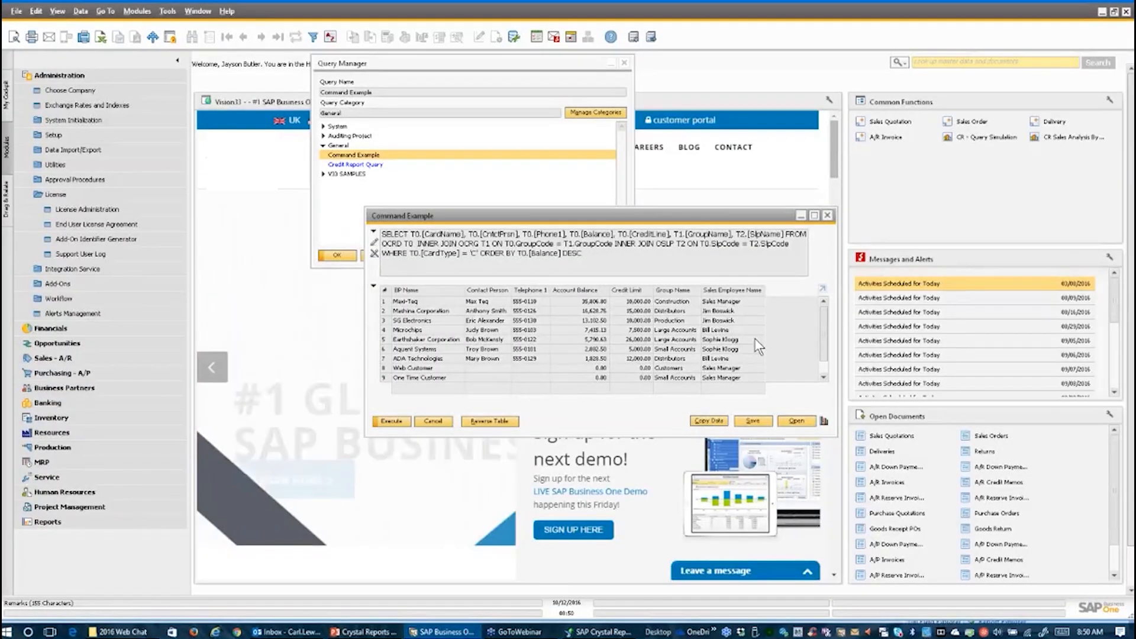
- Make the Command Example query editable and copy its entire SQL statement
{"action": "left_click", "coordinate": [374, 244]}
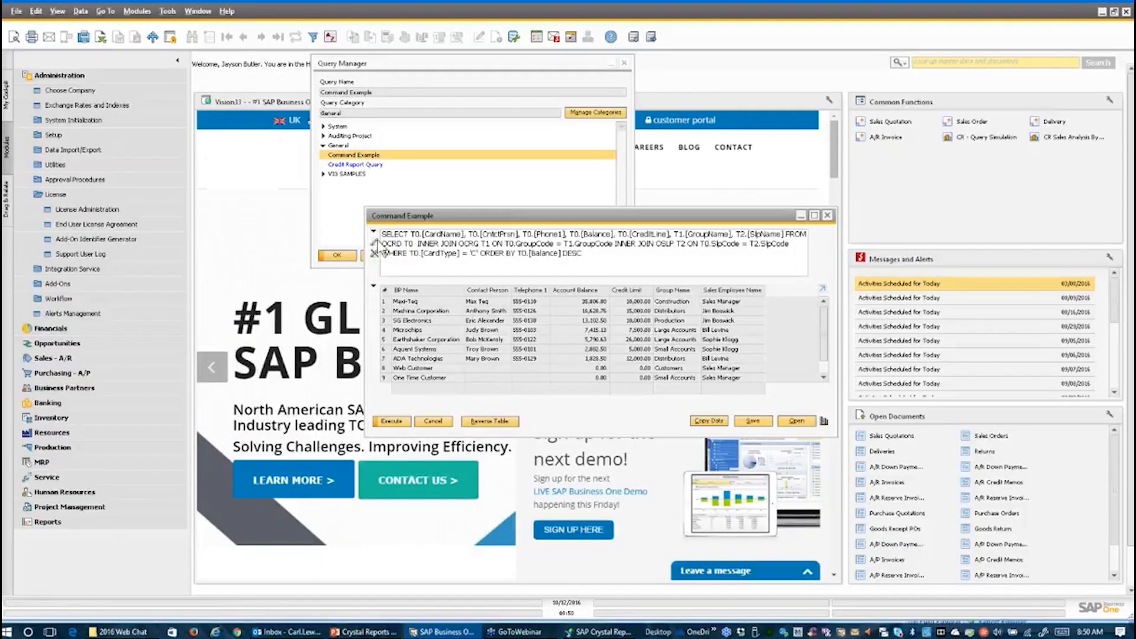
{"action": "left_click", "coordinate": [374, 243]}
{"action": "left_click_drag", "start_coordinate": [665, 258], "coordinate": [382, 235]}
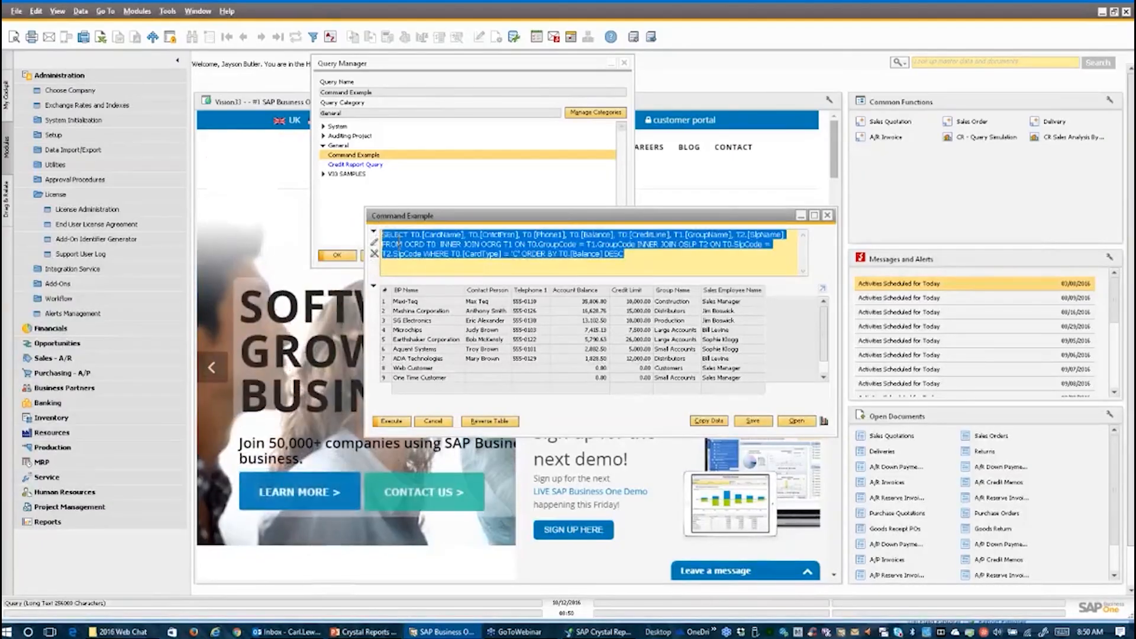
{"action": "right_click", "coordinate": [397, 240]}
{"action": "left_click", "coordinate": [434, 265]}
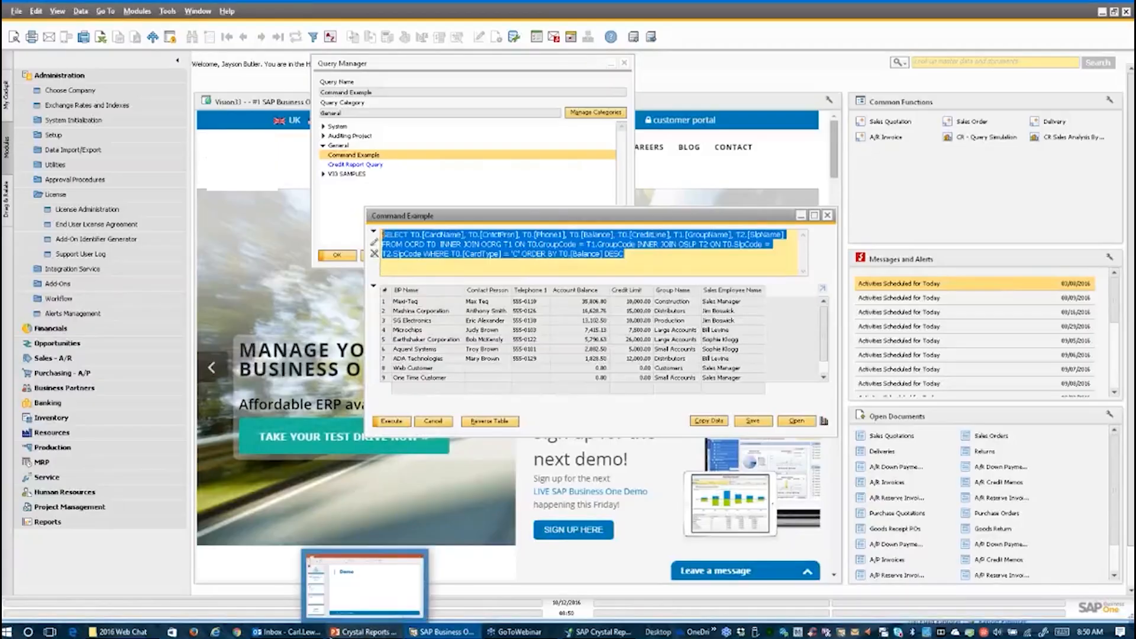
- Switch back to Crystal Reports, add the copied SQL statement to the report as a command, and expand the command's database fields
{"action": "left_click", "coordinate": [594, 632]}
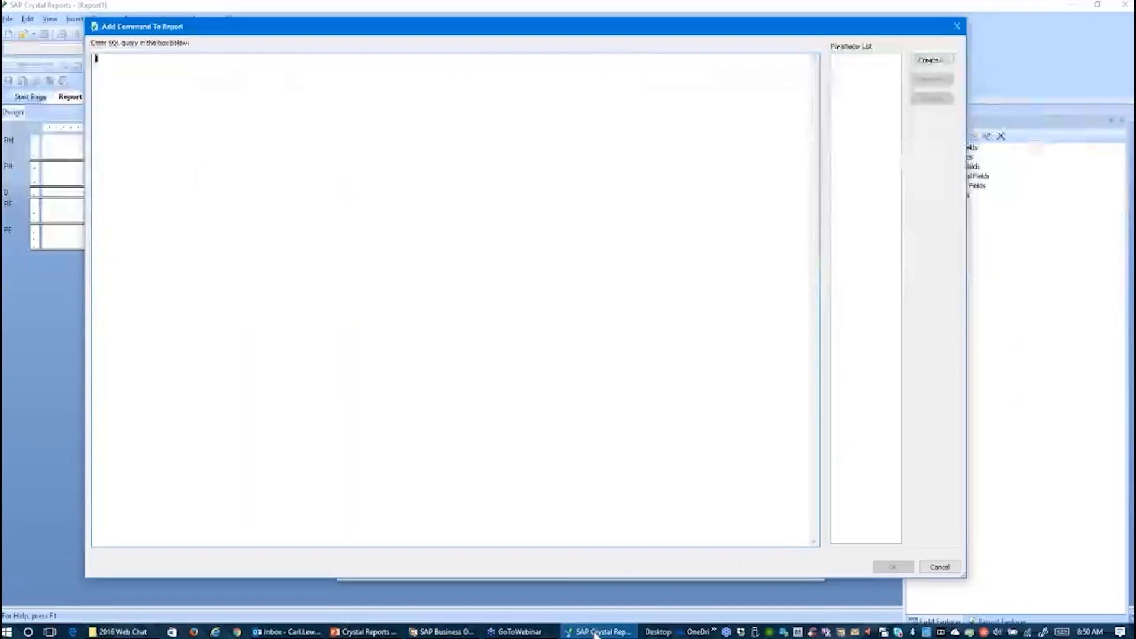
{"action": "right_click", "coordinate": [154, 102]}
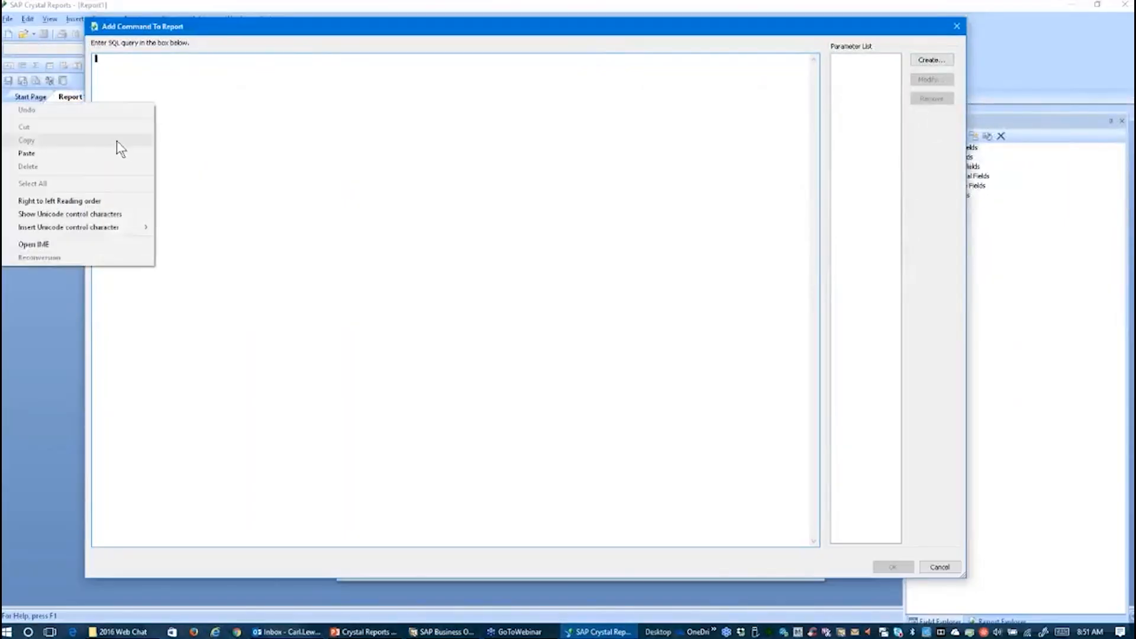
{"action": "left_click", "coordinate": [112, 152]}
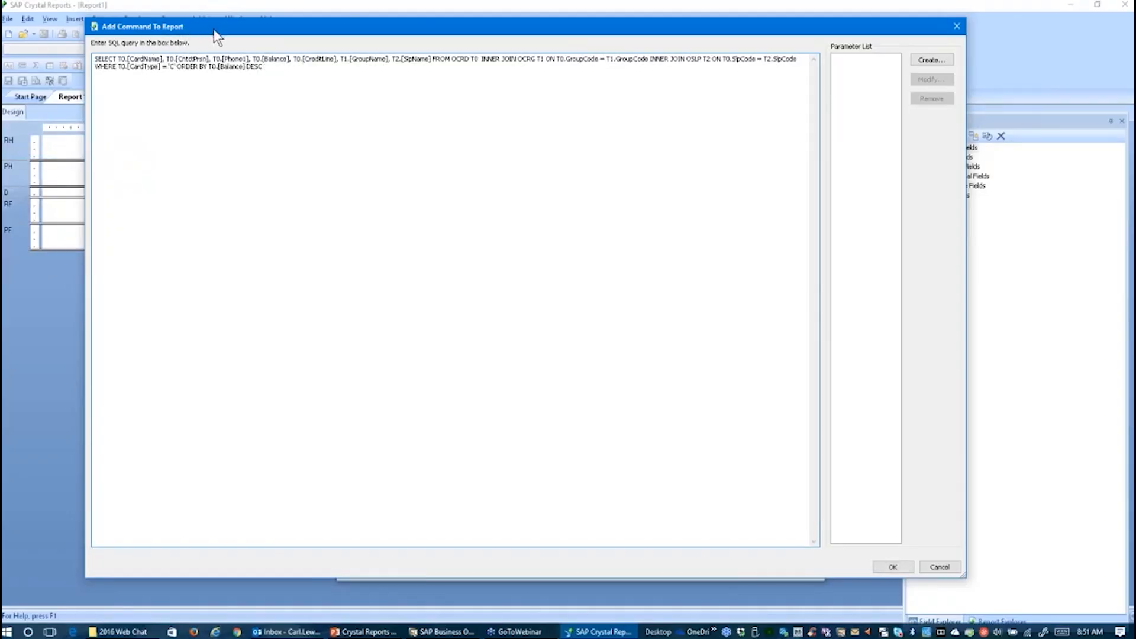
{"action": "left_click", "coordinate": [893, 565]}
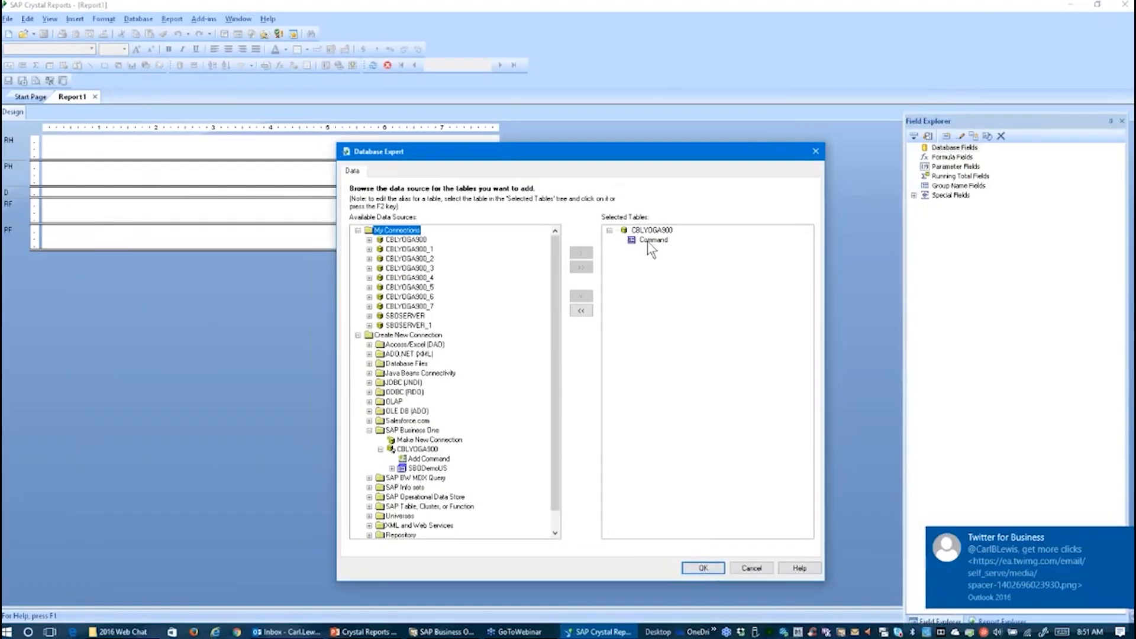
{"action": "left_click", "coordinate": [705, 569]}
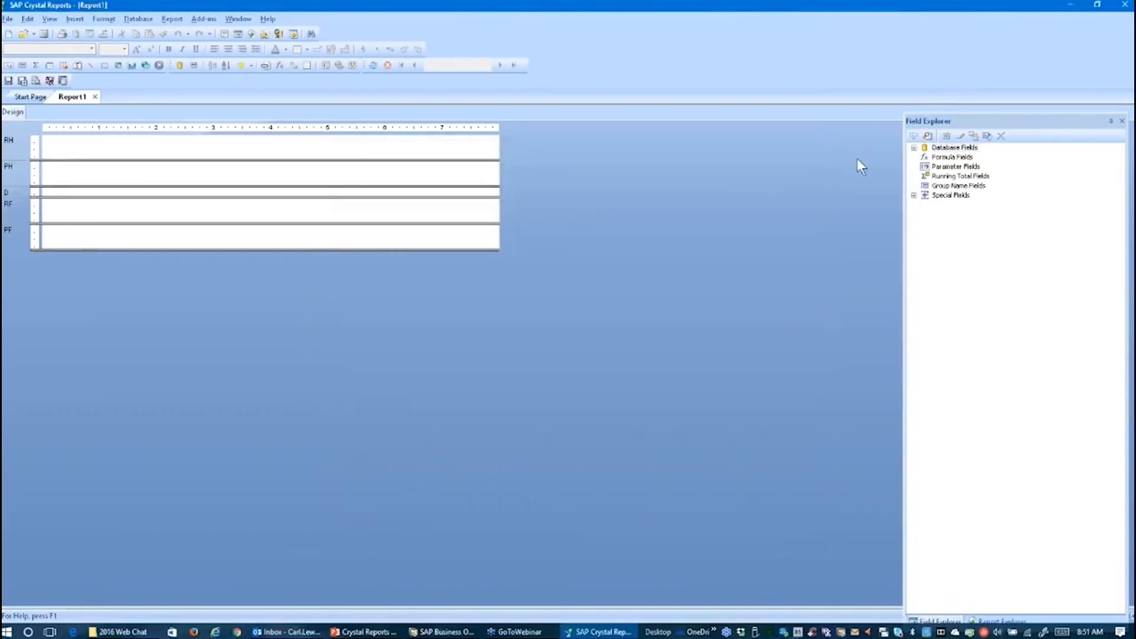
{"action": "left_click", "coordinate": [913, 148]}
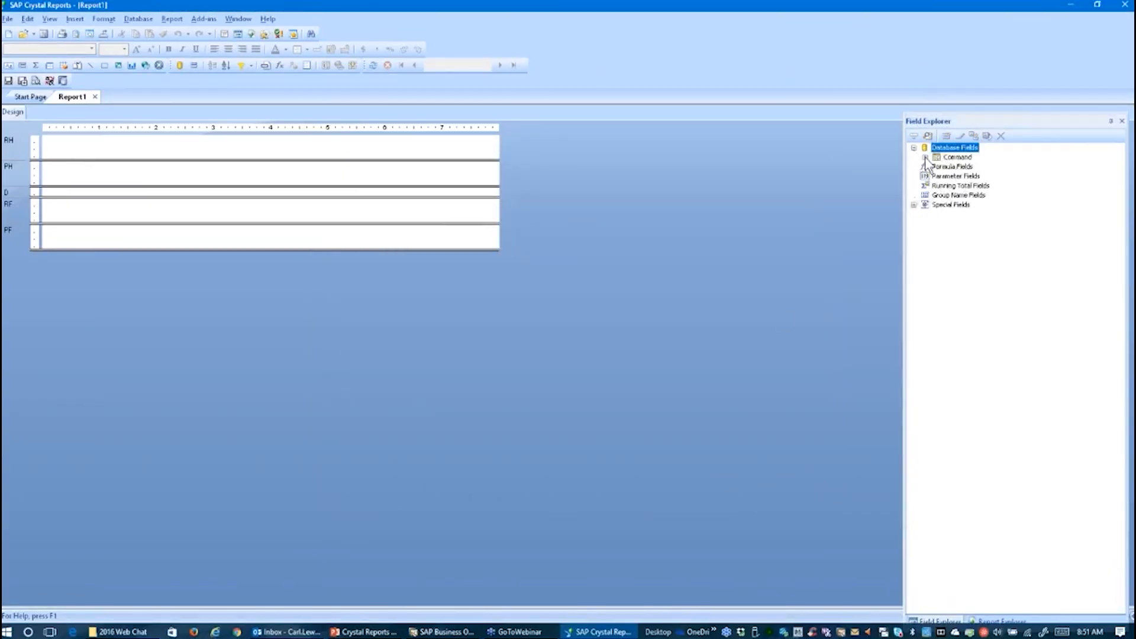
{"action": "left_click", "coordinate": [925, 158]}
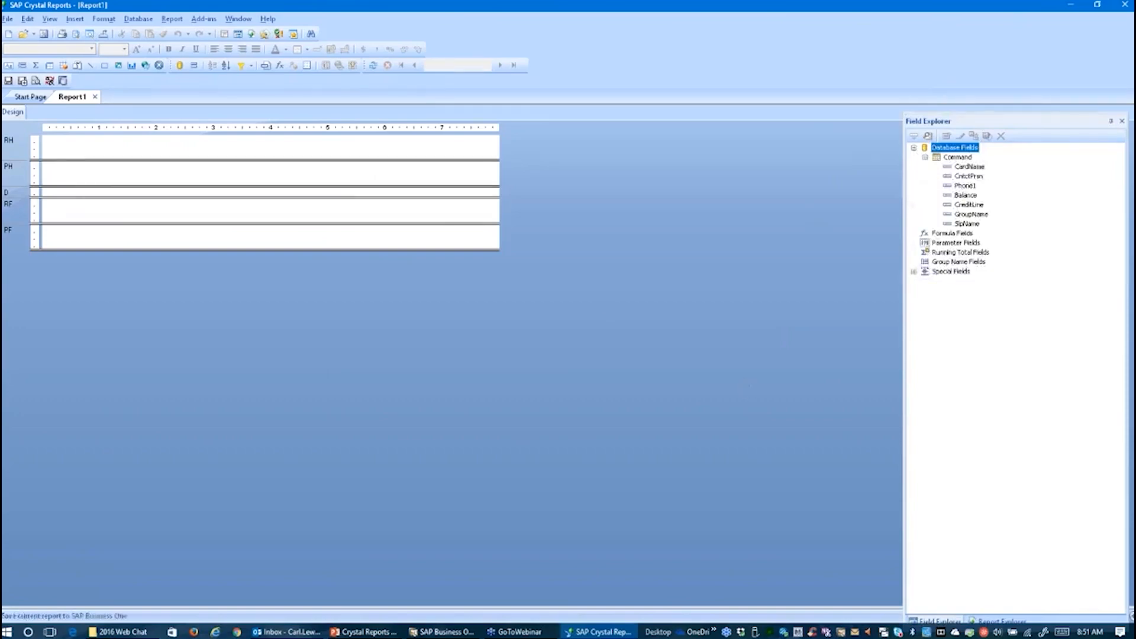
- Set the report's page orientation to landscape
{"action": "left_click", "coordinate": [8, 19]}
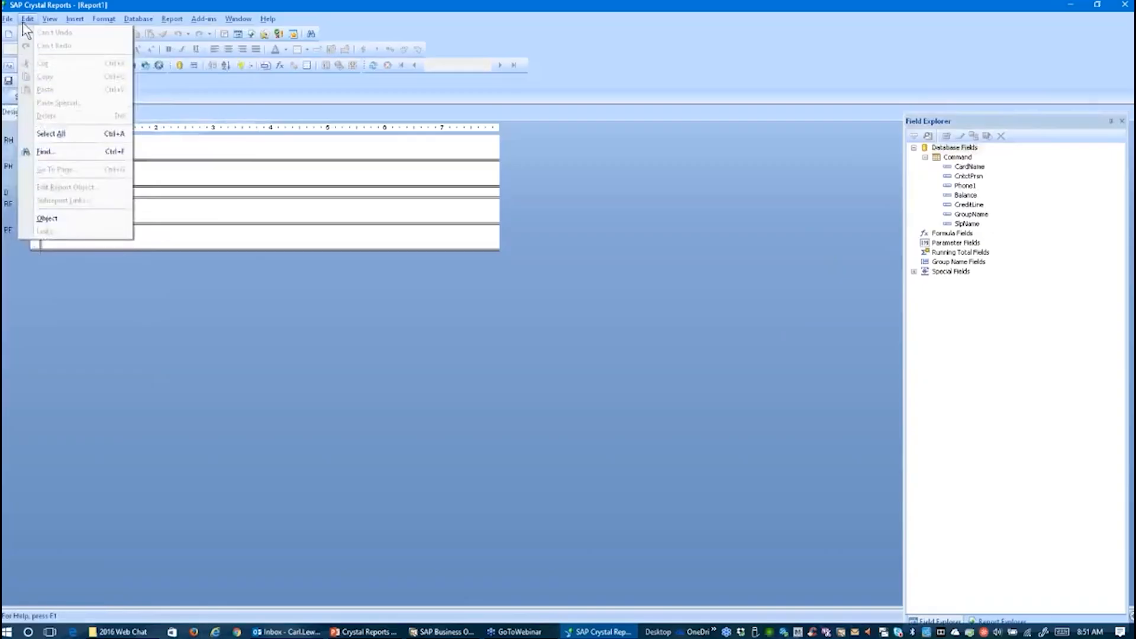
{"action": "left_click", "coordinate": [43, 147]}
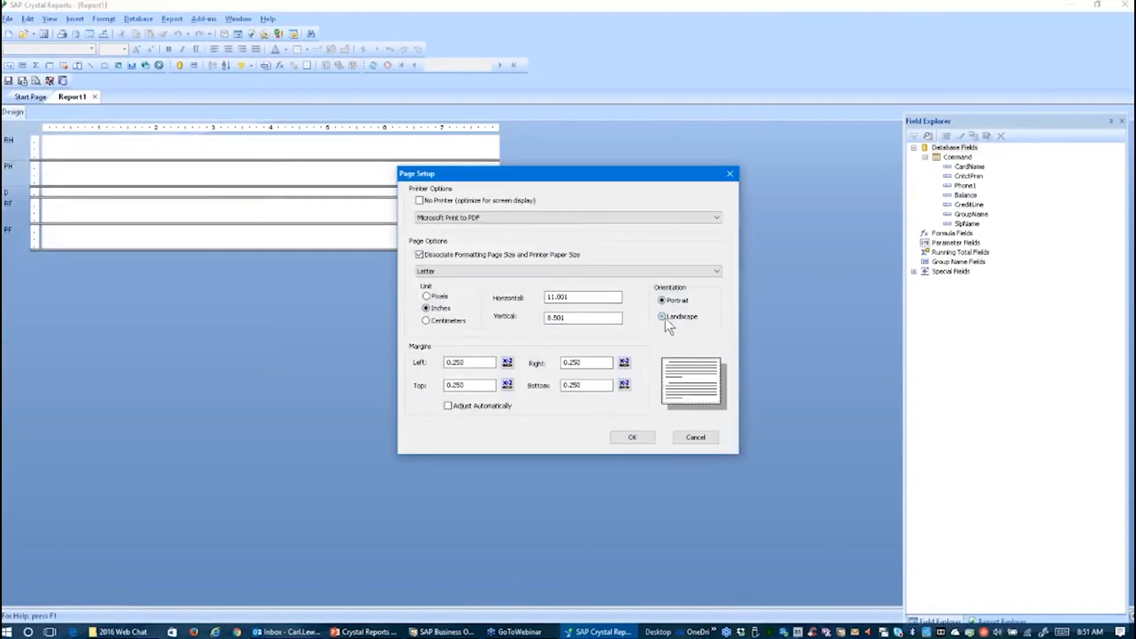
{"action": "left_click", "coordinate": [640, 441]}
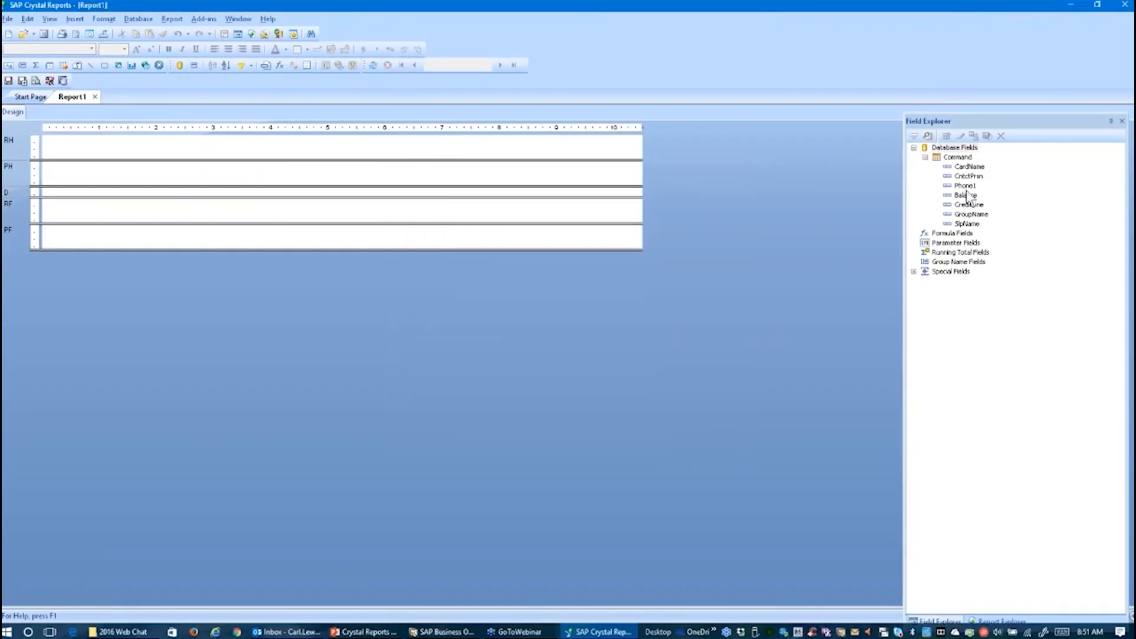
- Place CardName, CntctPrsn, Phone1, Balance, CreditLine, GroupName and SlpName side by side in the Details section, narrowing SlpName to fit within the page
{"action": "left_click_drag", "start_coordinate": [977, 167], "coordinate": [49, 191]}
{"action": "left_click_drag", "start_coordinate": [968, 176], "coordinate": [154, 187]}
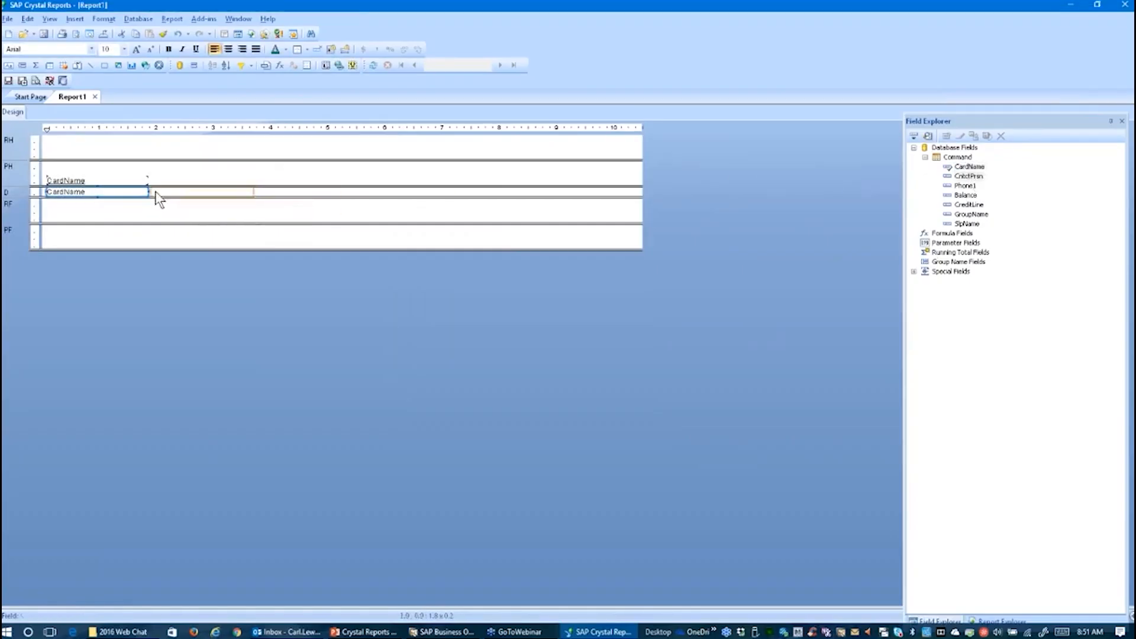
{"action": "left_click", "coordinate": [157, 190]}
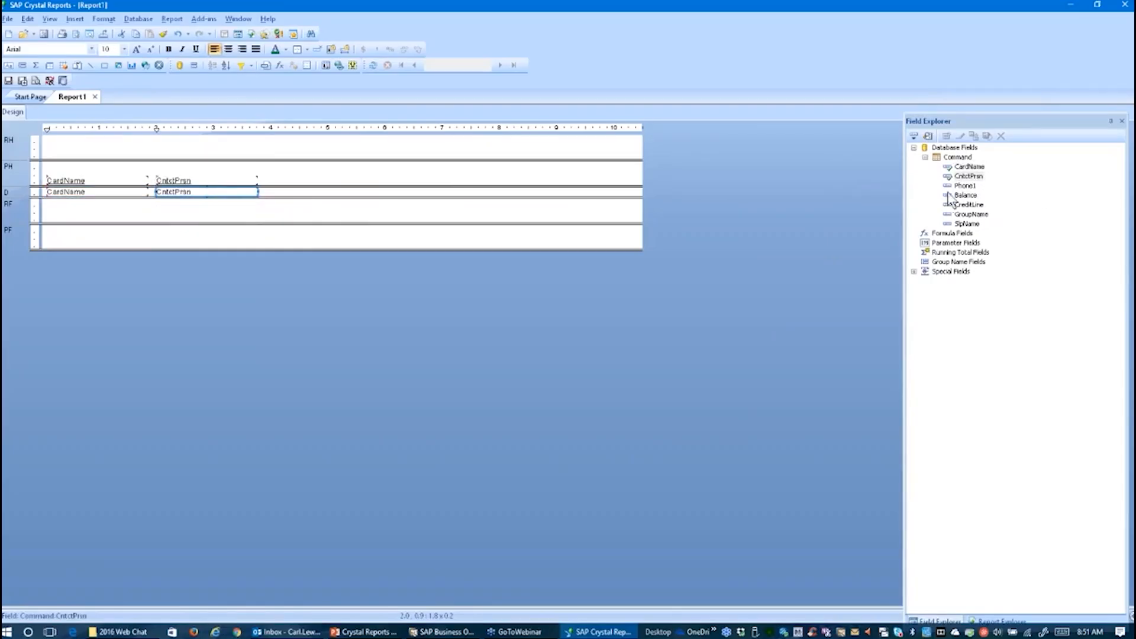
{"action": "left_click_drag", "start_coordinate": [958, 187], "coordinate": [267, 193]}
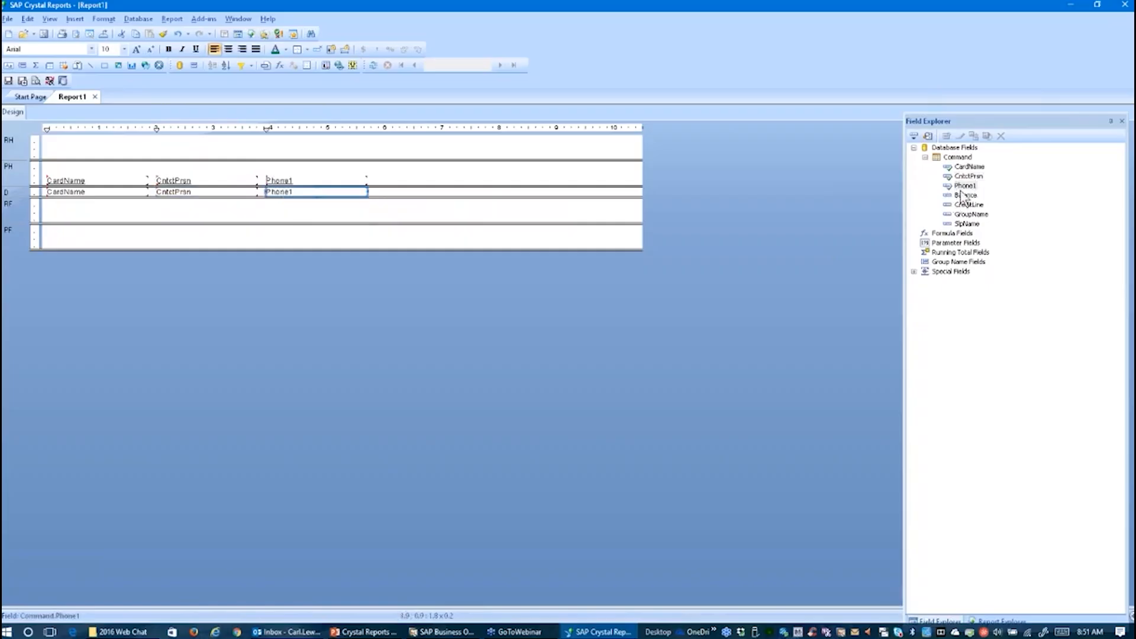
{"action": "left_click_drag", "start_coordinate": [965, 196], "coordinate": [381, 197]}
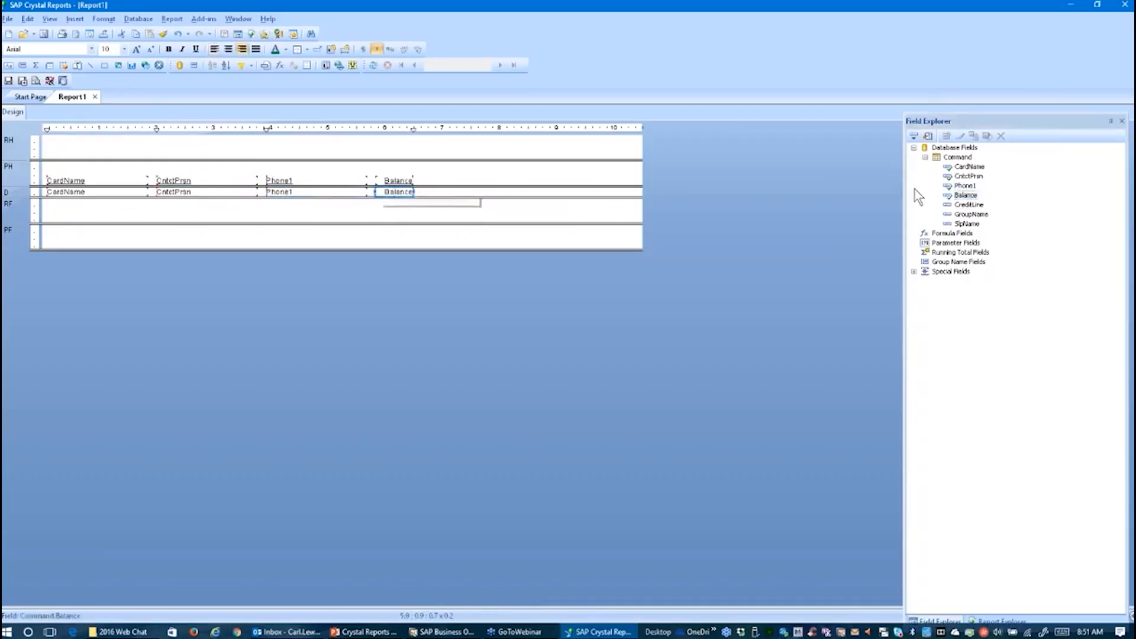
{"action": "left_click_drag", "start_coordinate": [964, 205], "coordinate": [423, 191]}
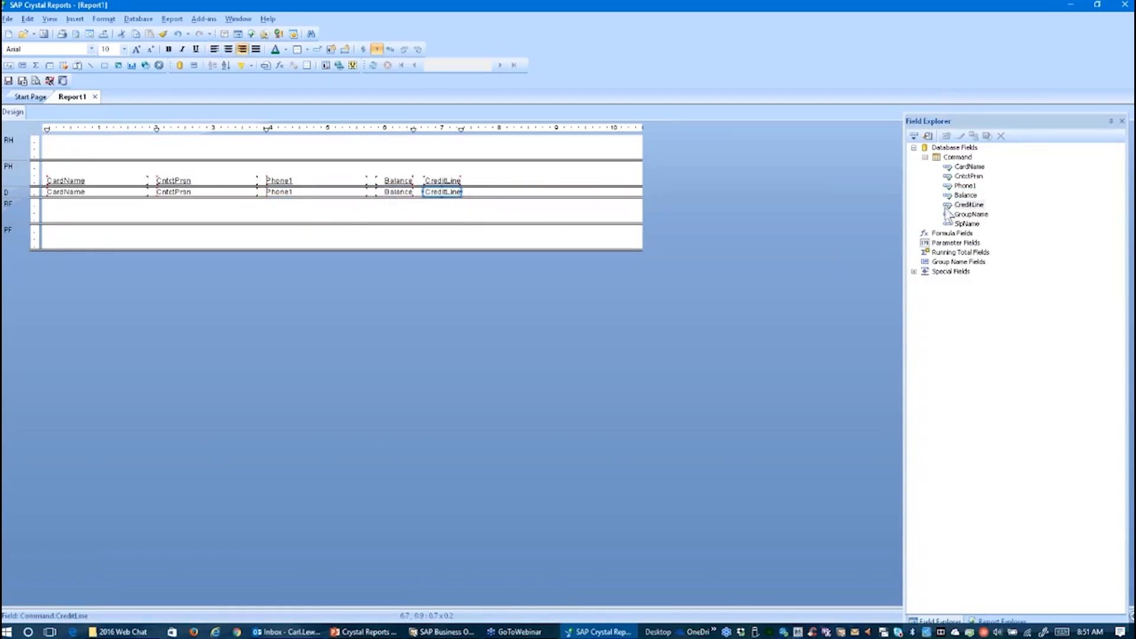
{"action": "left_click_drag", "start_coordinate": [971, 214], "coordinate": [472, 198]}
{"action": "left_click_drag", "start_coordinate": [970, 225], "coordinate": [574, 196]}
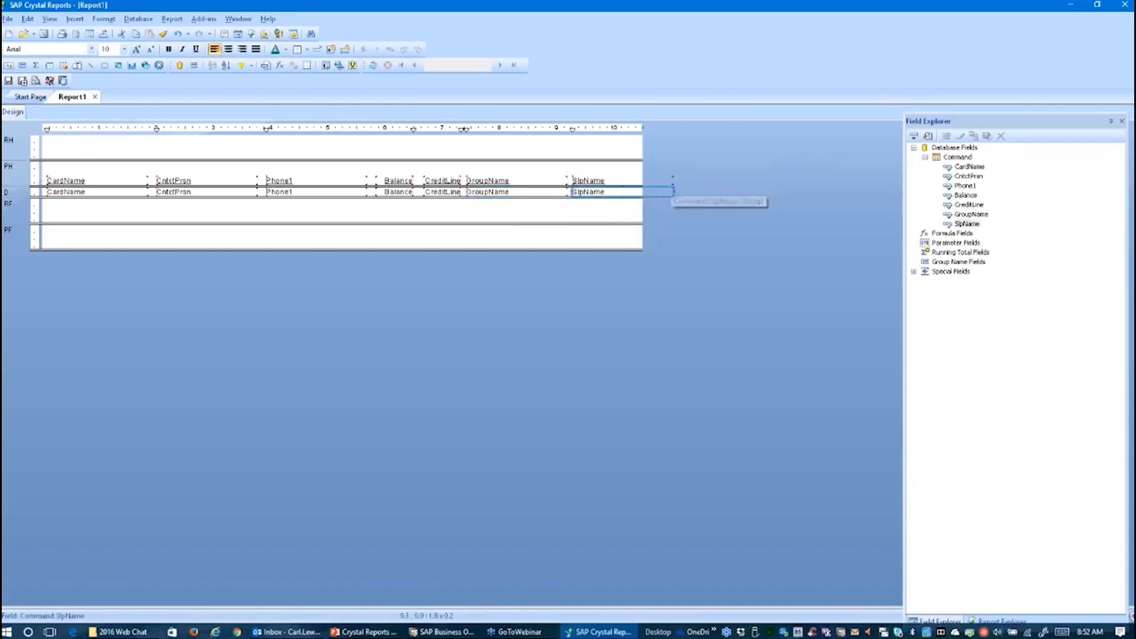
{"action": "left_click_drag", "start_coordinate": [674, 192], "coordinate": [639, 192]}
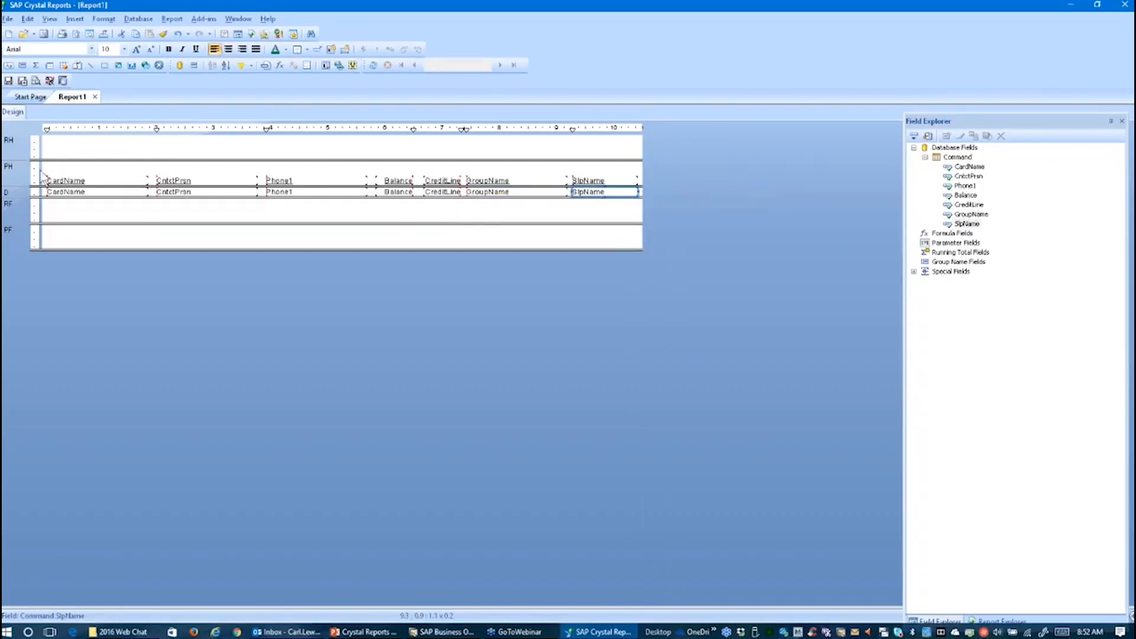
- Check the report's print preview, and return to the design view
{"action": "left_click", "coordinate": [50, 18]}
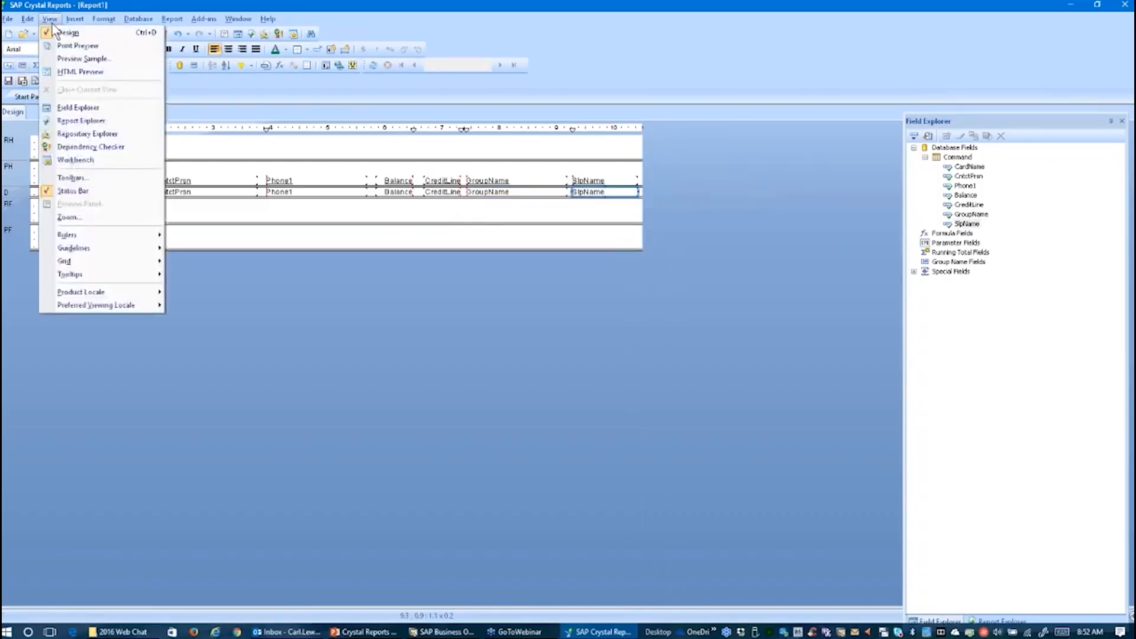
{"action": "left_click", "coordinate": [65, 45]}
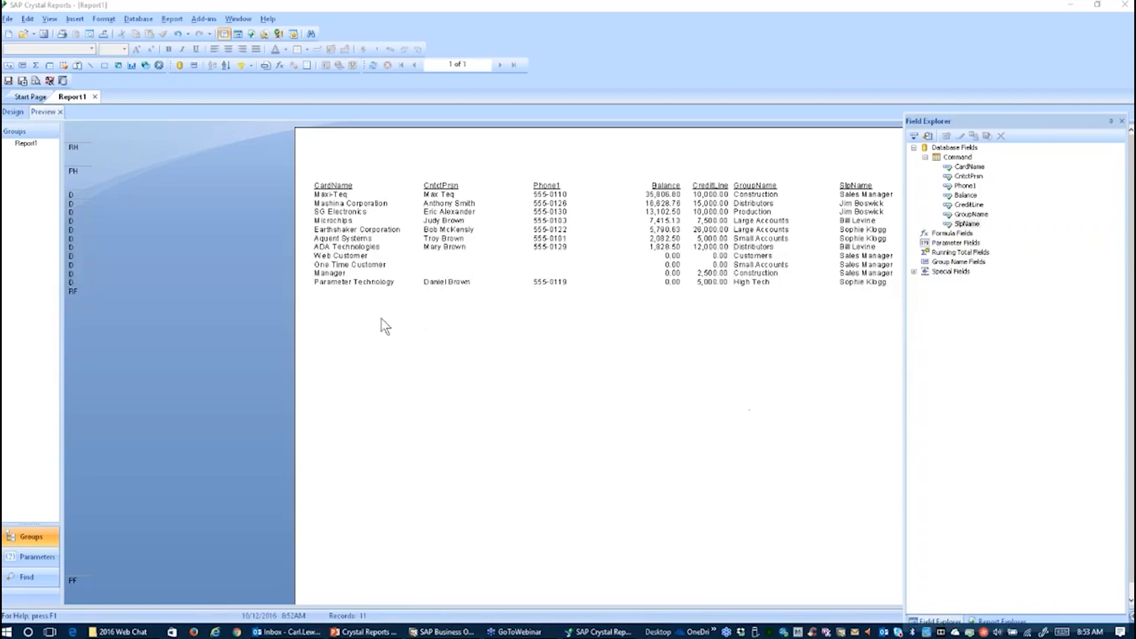
{"action": "left_click", "coordinate": [18, 112]}
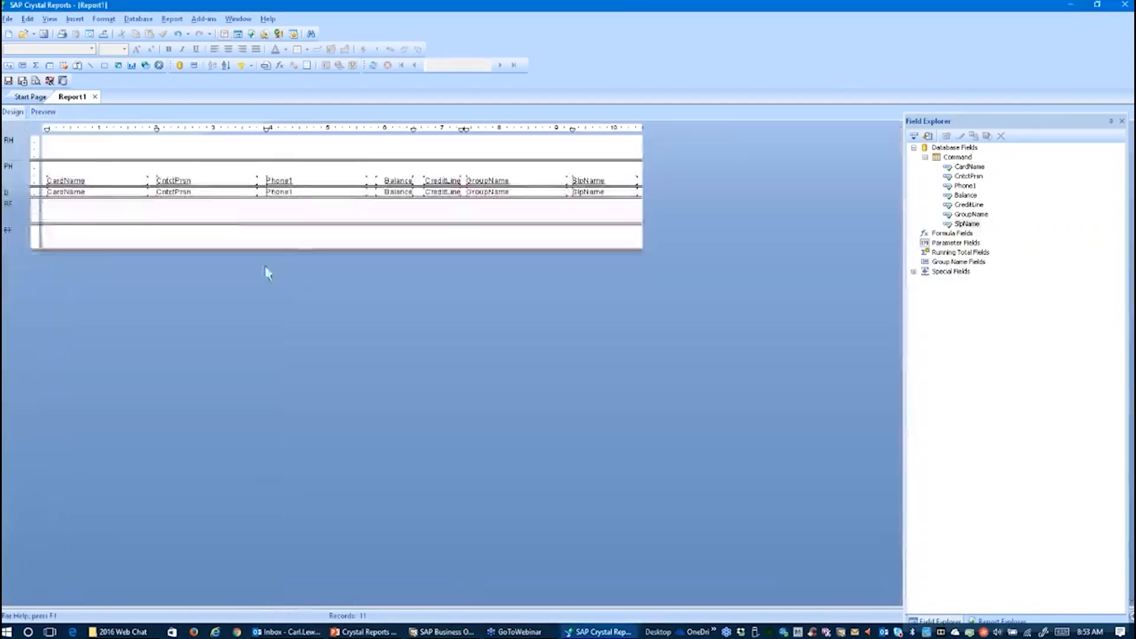
- Preview the report in SAP Business One with a wider preview window, and close the preview and the Command Example query
{"action": "left_click", "coordinate": [203, 22]}
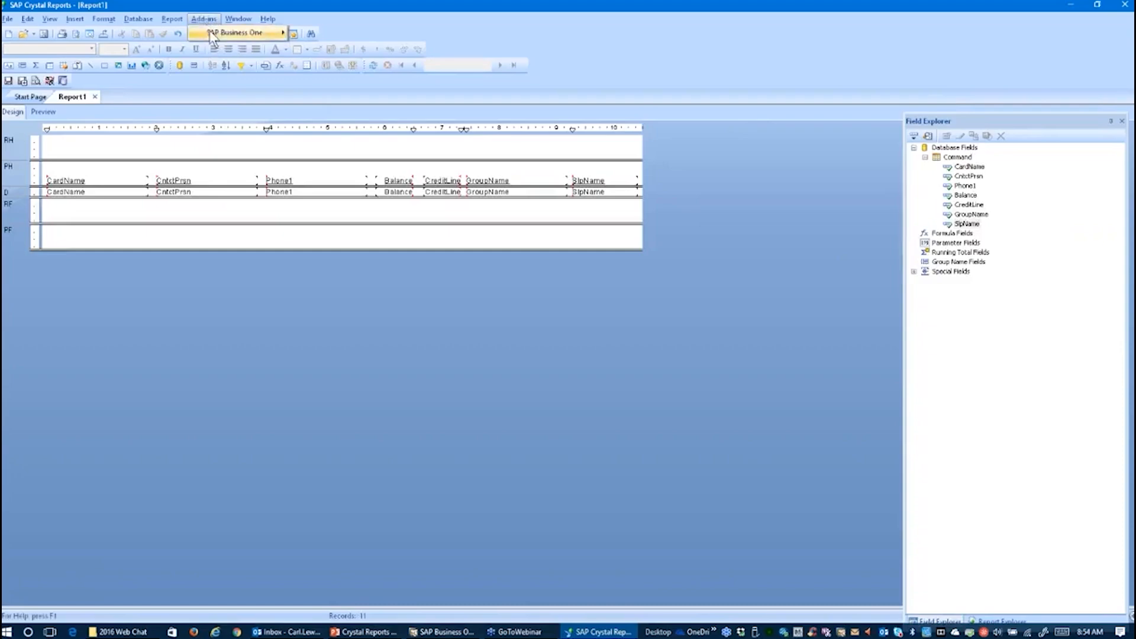
{"action": "mouse_move", "coordinate": [209, 30]}
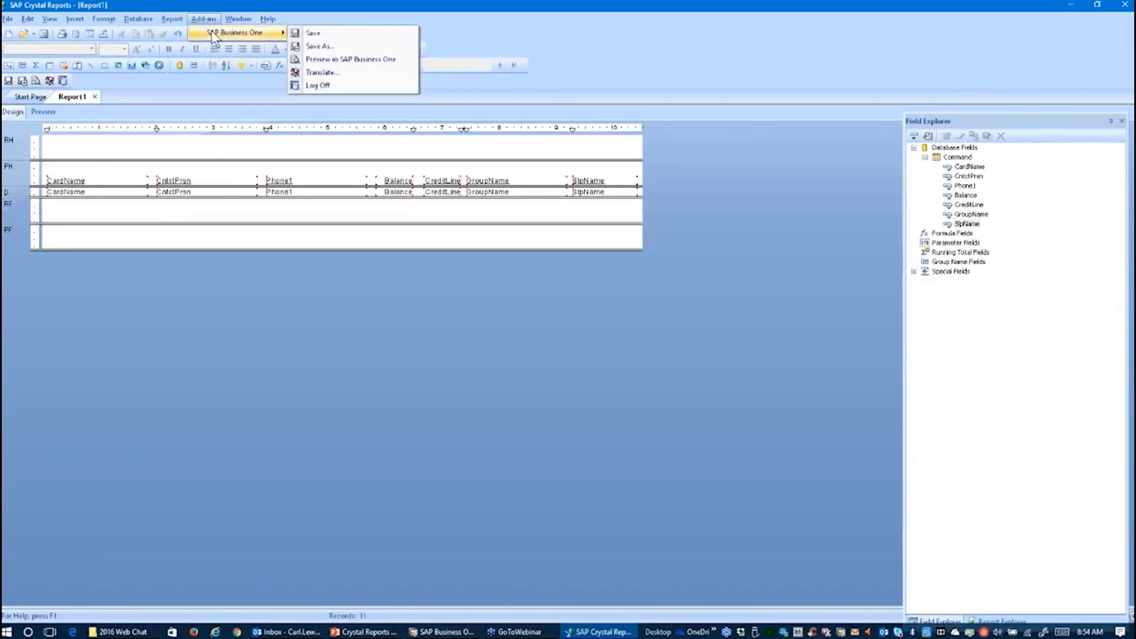
{"action": "left_click", "coordinate": [324, 60]}
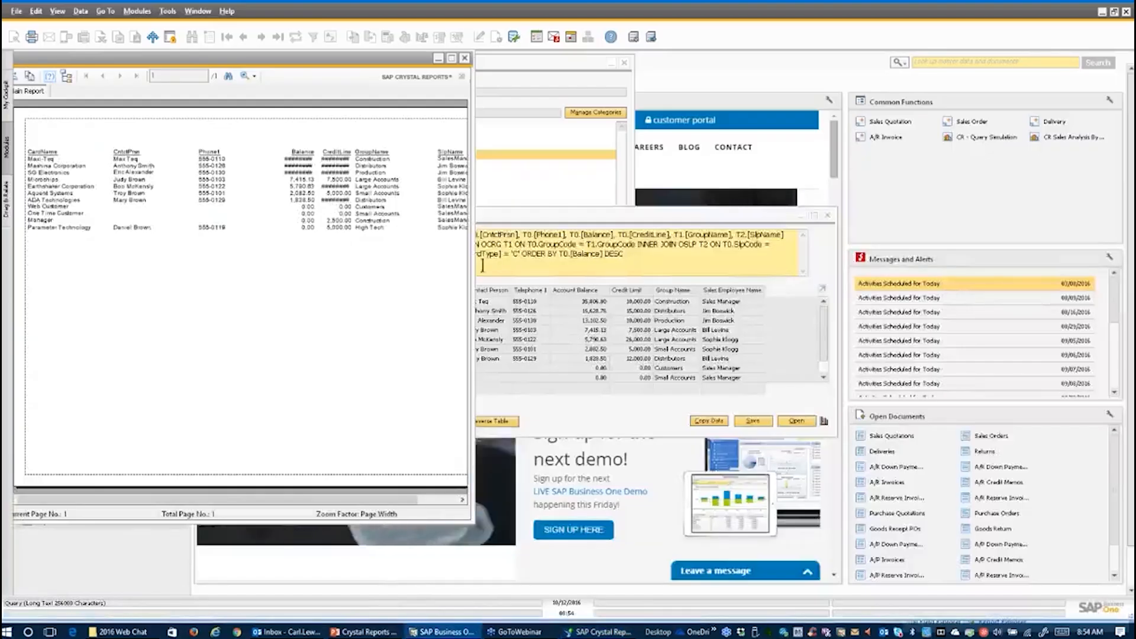
{"action": "left_click_drag", "start_coordinate": [471, 271], "coordinate": [582, 270]}
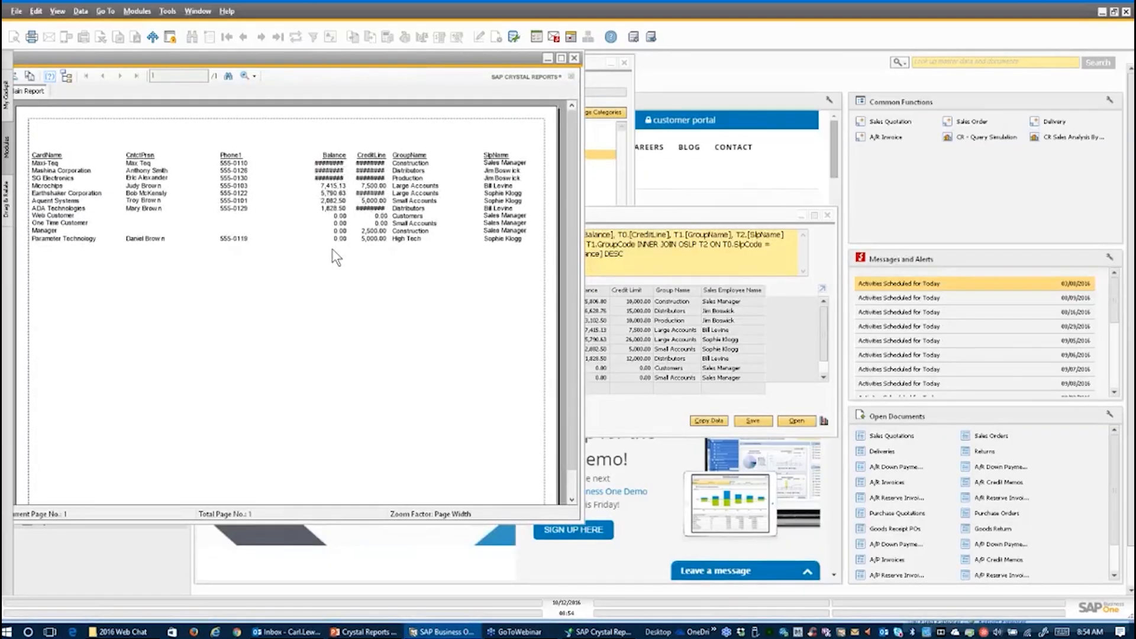
{"action": "left_click", "coordinate": [601, 67]}
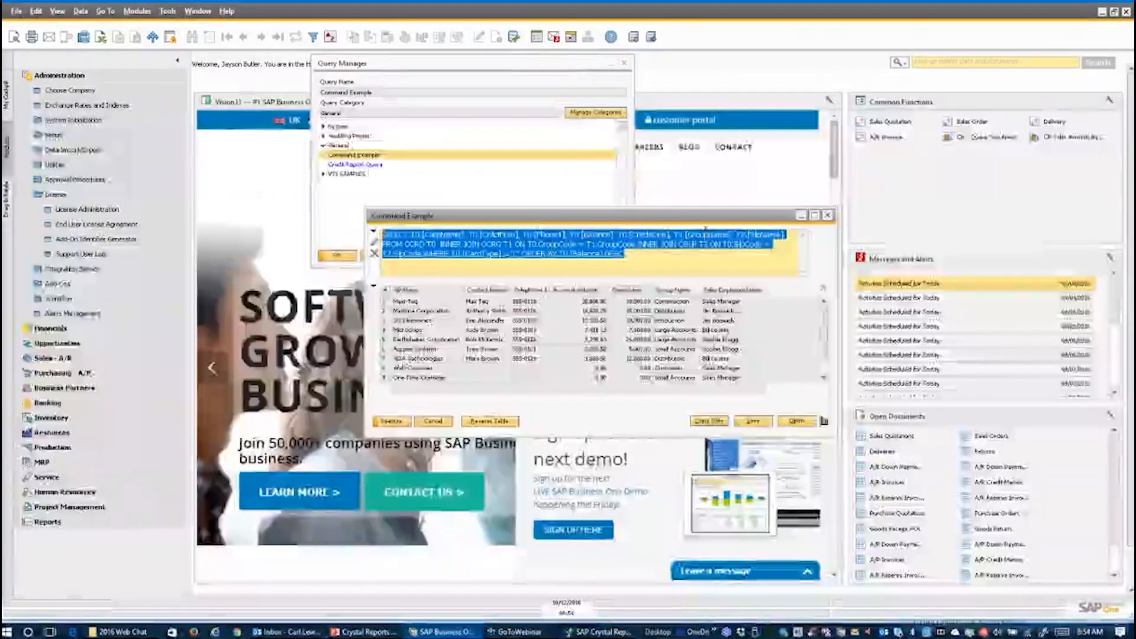
{"action": "left_click", "coordinate": [828, 217]}
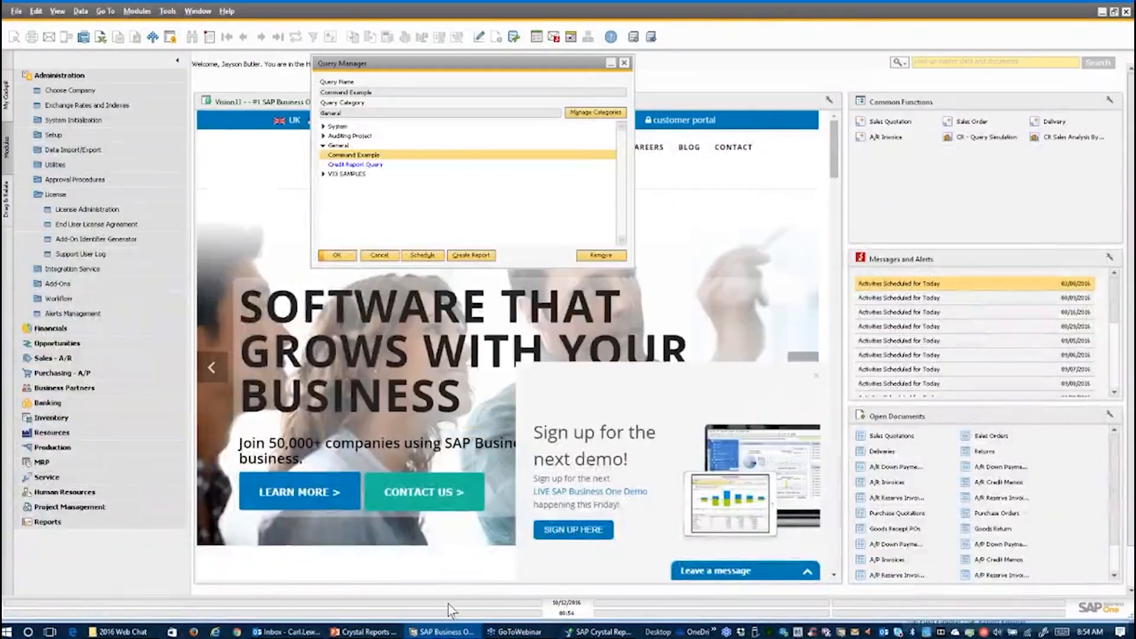
- Close the query manager, switch to Crystal Reports, narrow Phone1, move Balance beside it, and widen the Balance and CreditLine fields
{"action": "left_click", "coordinate": [626, 64]}
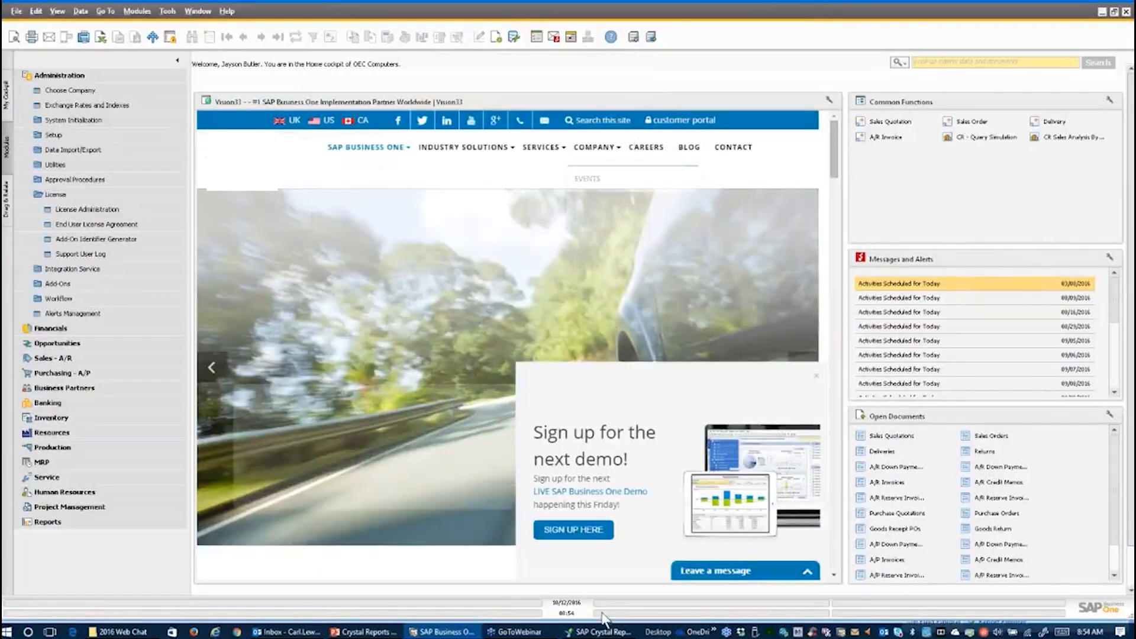
{"action": "left_click", "coordinate": [598, 631]}
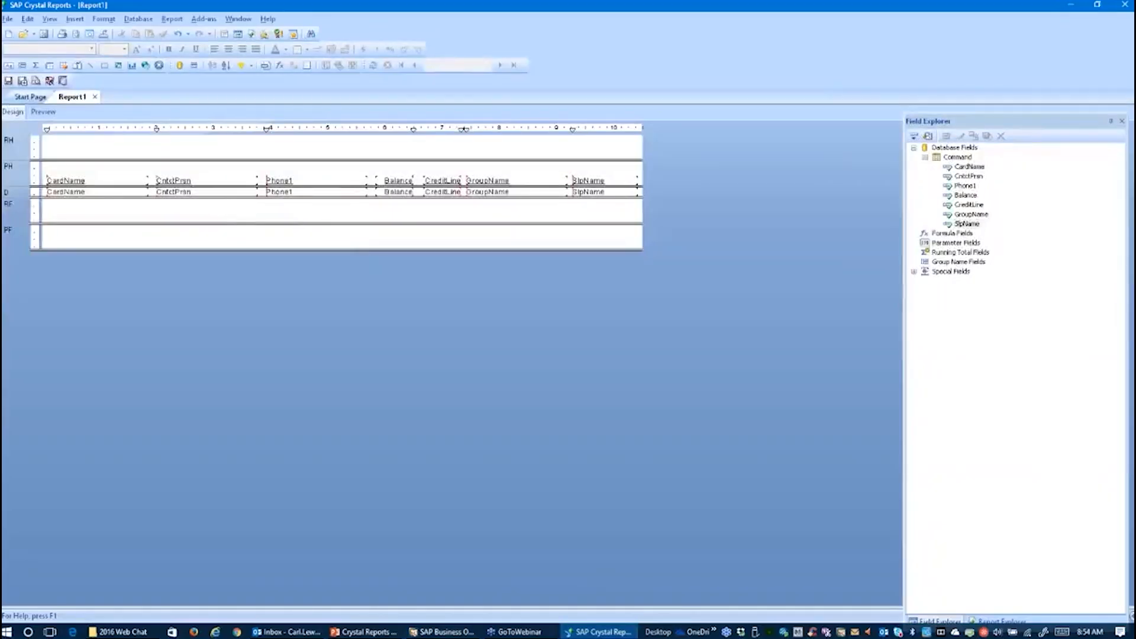
{"action": "left_click", "coordinate": [292, 192]}
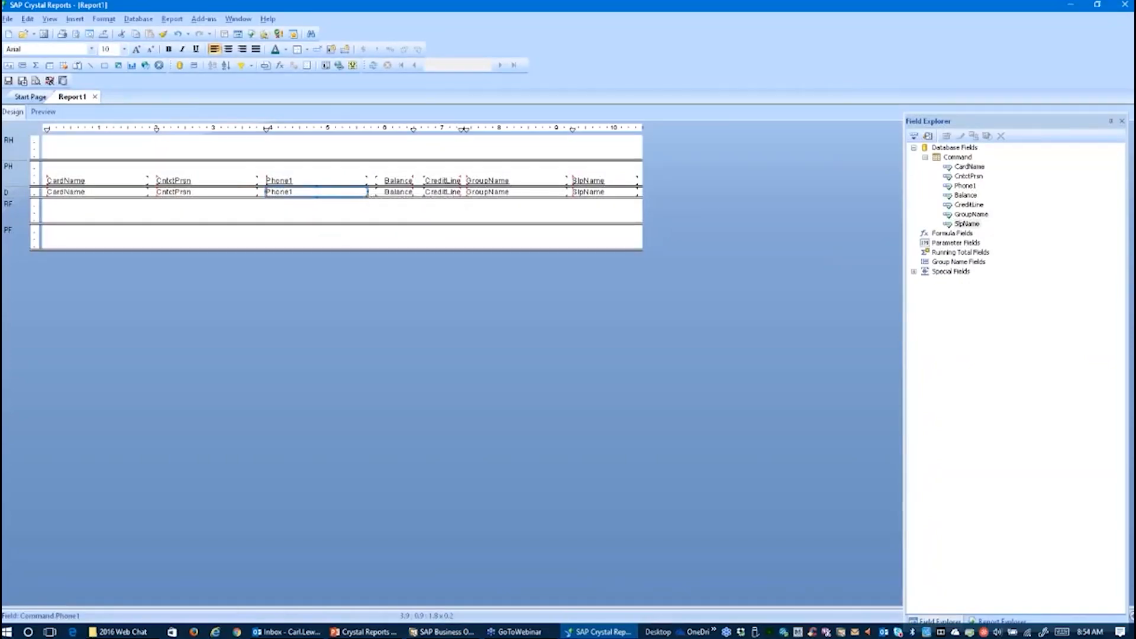
{"action": "left_click_drag", "start_coordinate": [367, 193], "coordinate": [341, 197]}
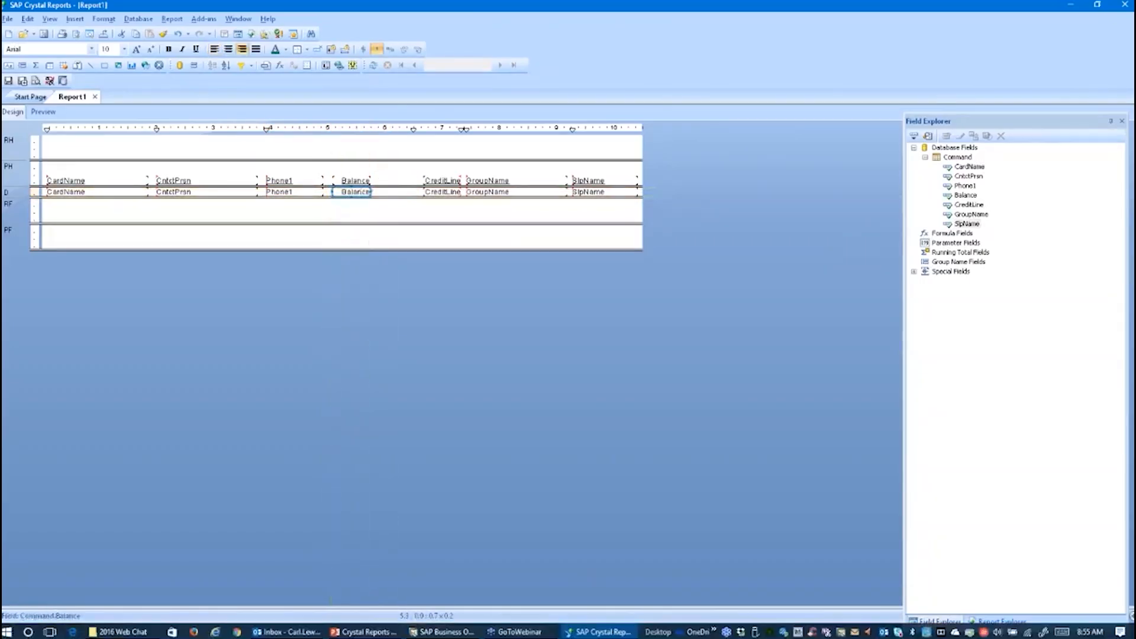
{"action": "left_click_drag", "start_coordinate": [368, 191], "coordinate": [390, 191]}
{"action": "left_click", "coordinate": [426, 191]}
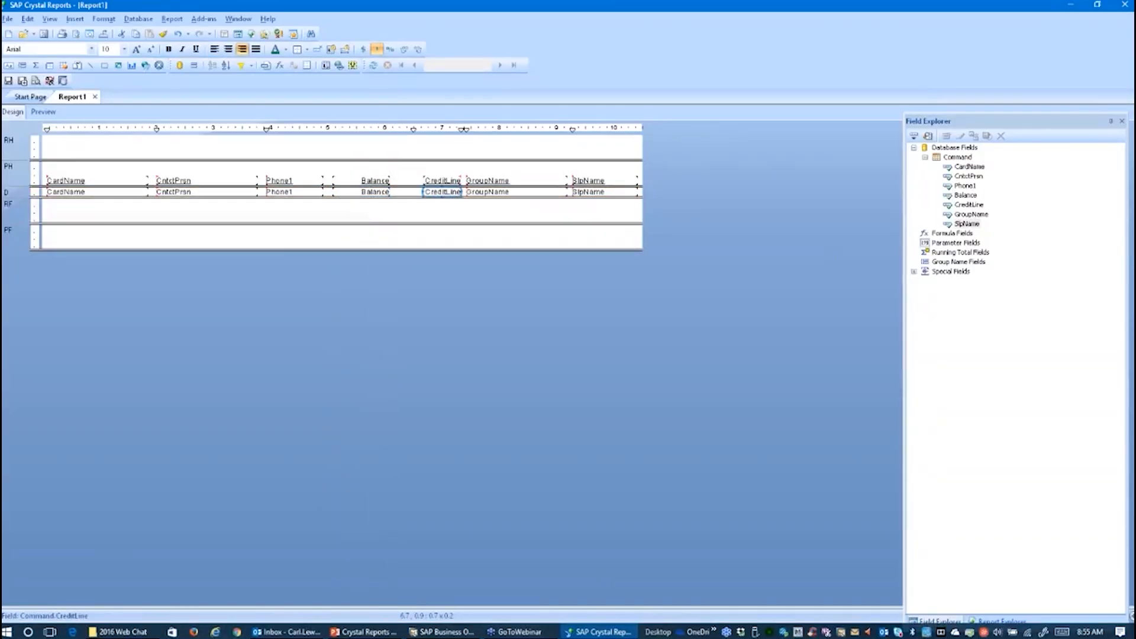
{"action": "left_click_drag", "start_coordinate": [418, 192], "coordinate": [400, 192]}
- Preview the adjusted report in SAP Business One, and close the preview
{"action": "left_click", "coordinate": [205, 18]}
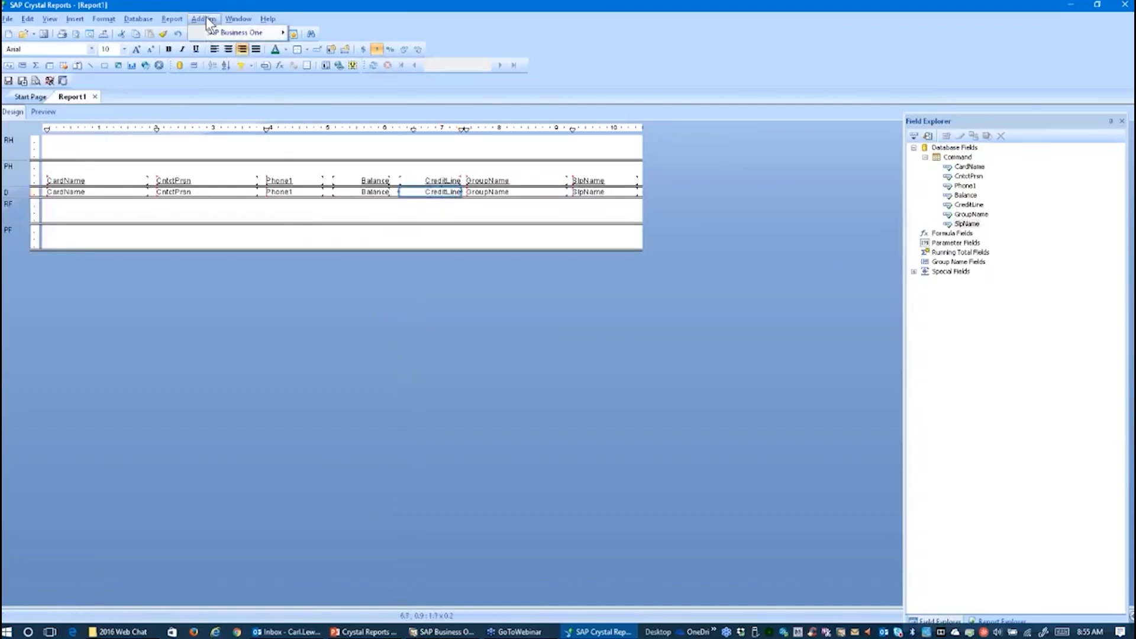
{"action": "mouse_move", "coordinate": [223, 37]}
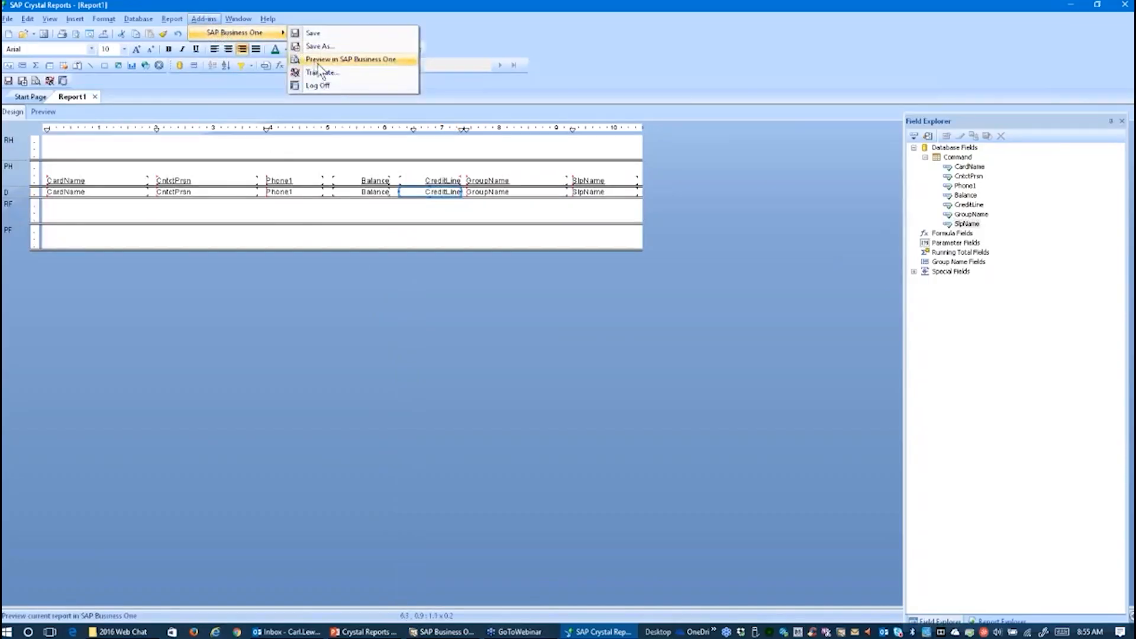
{"action": "left_click", "coordinate": [337, 60]}
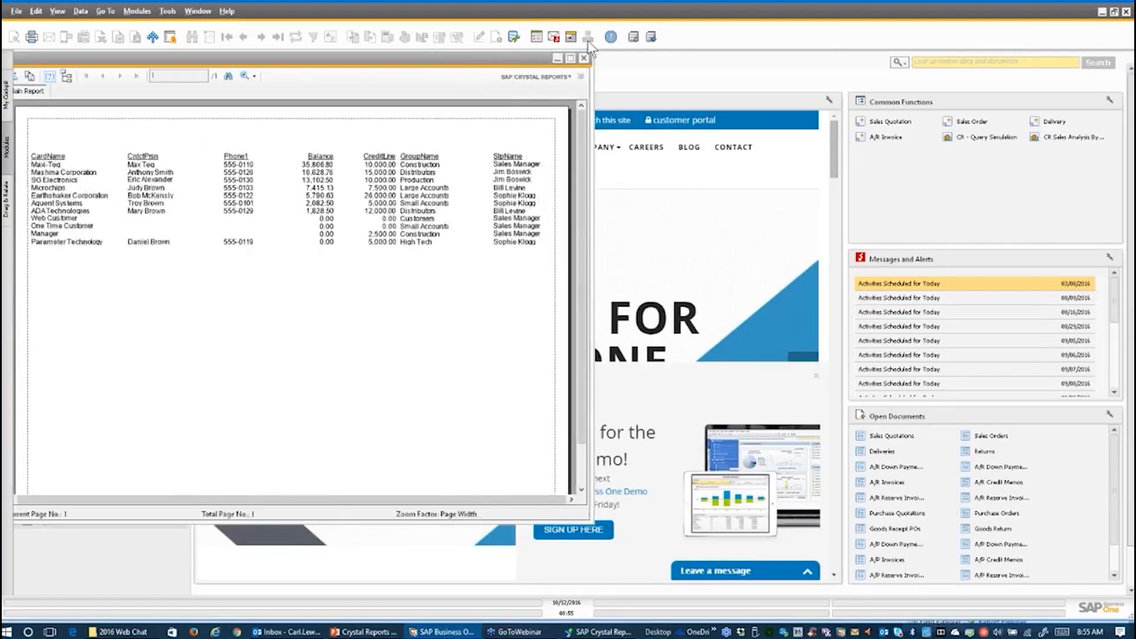
{"action": "left_click", "coordinate": [583, 58]}
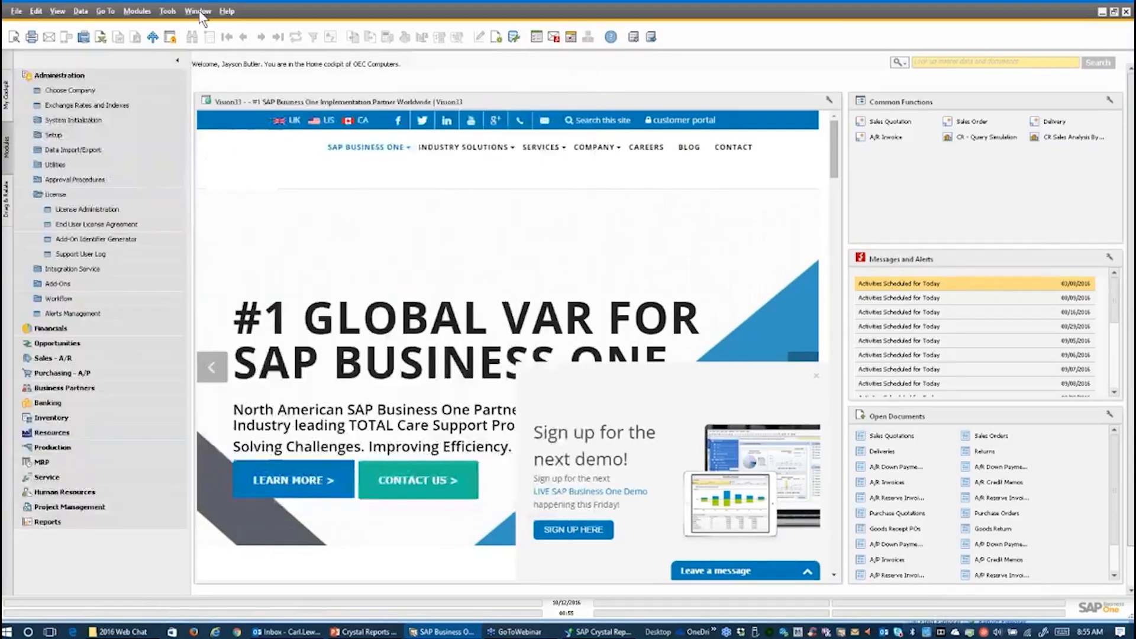
- In Crystal Reports, start saving the report to SAP Business One, connecting to SQL Server_2014 server CBLYOGA900 and logging on with the account password
{"action": "left_click", "coordinate": [596, 632]}
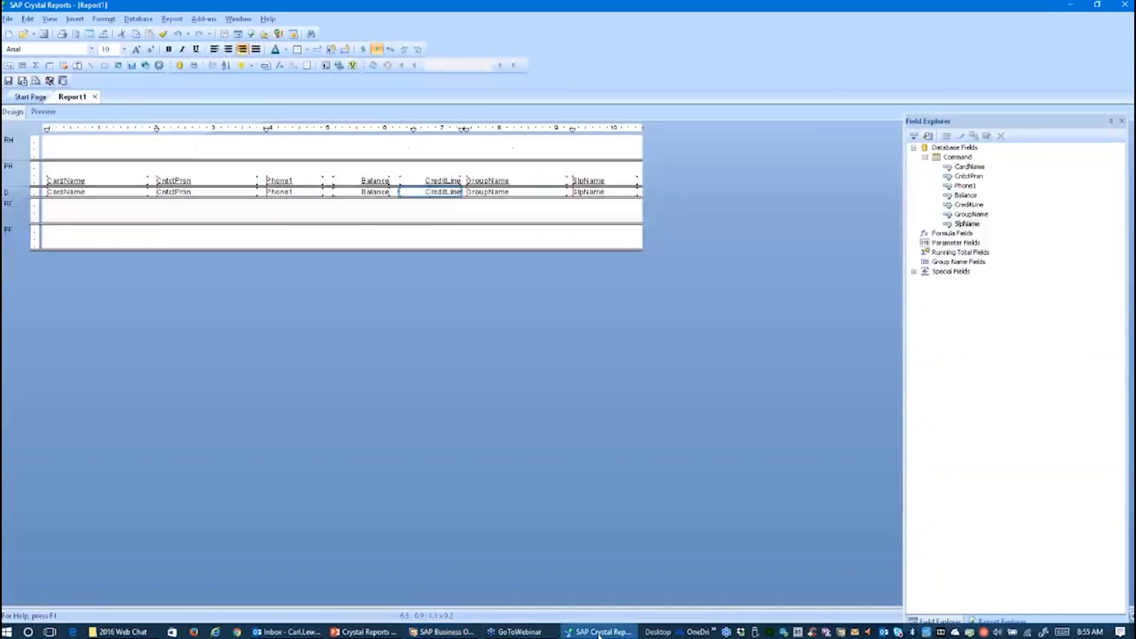
{"action": "left_click", "coordinate": [204, 19]}
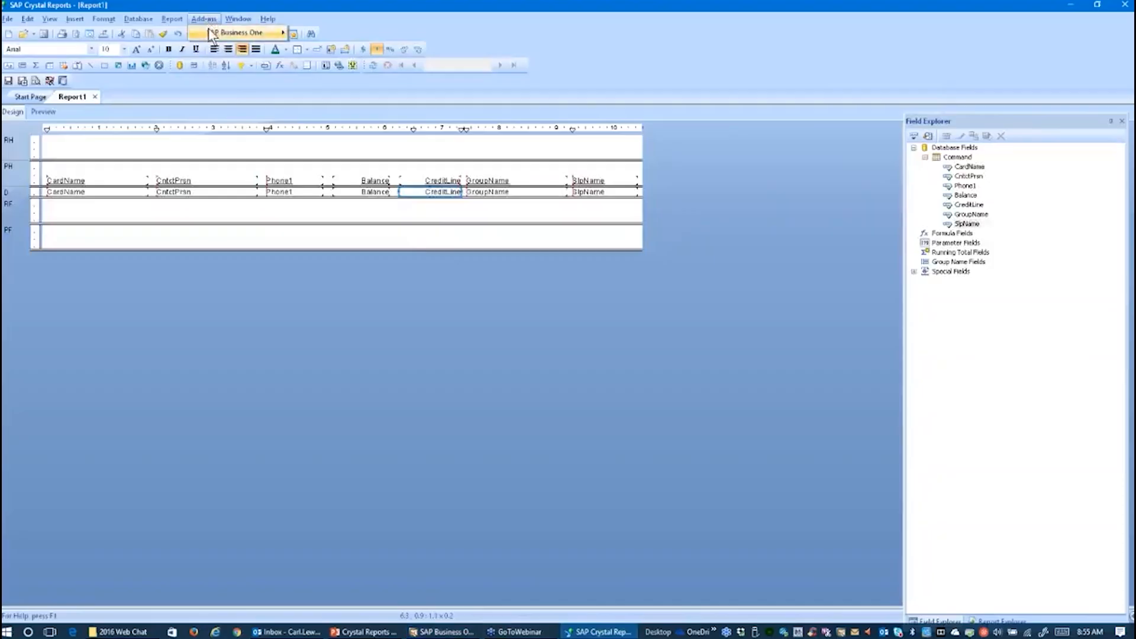
{"action": "mouse_move", "coordinate": [213, 33]}
{"action": "left_click", "coordinate": [312, 47]}
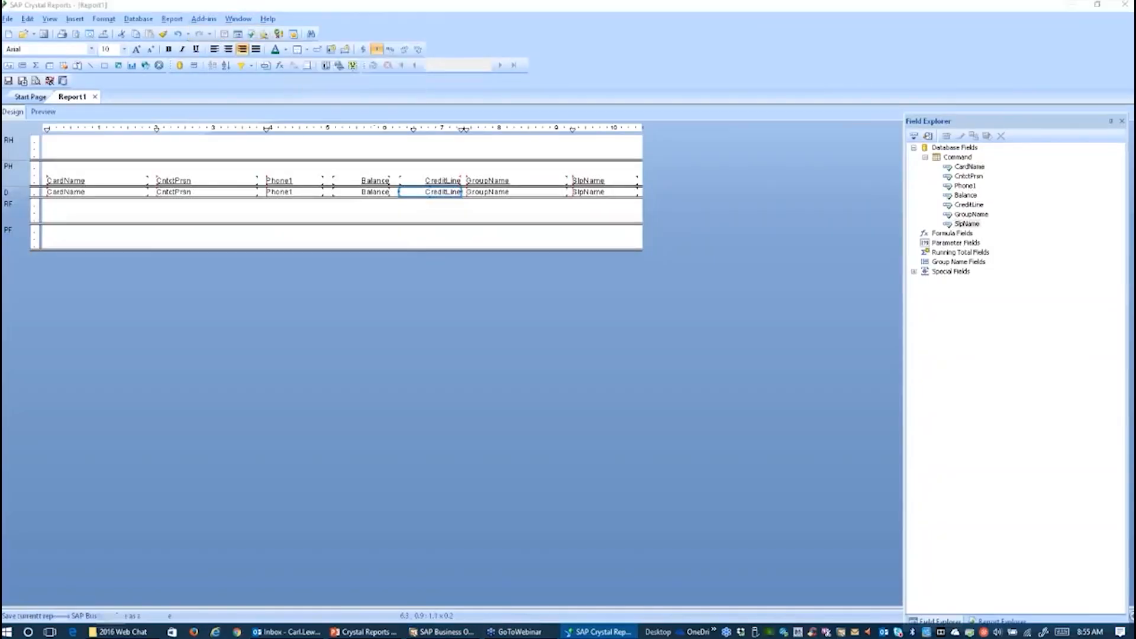
{"action": "left_click", "coordinate": [589, 247]}
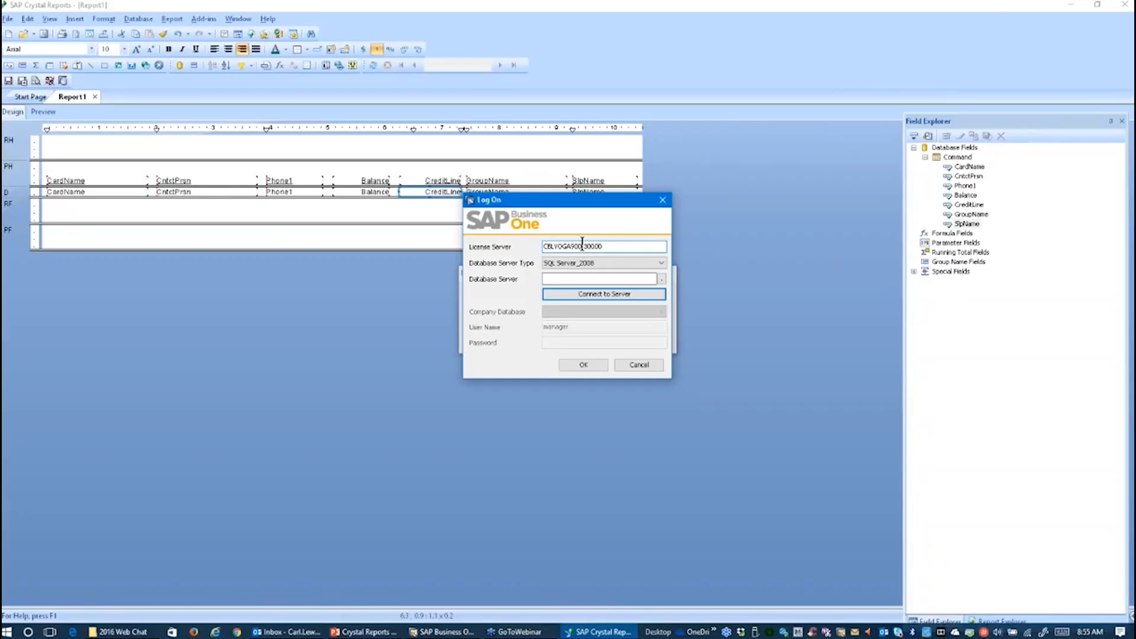
{"action": "left_click", "coordinate": [661, 263]}
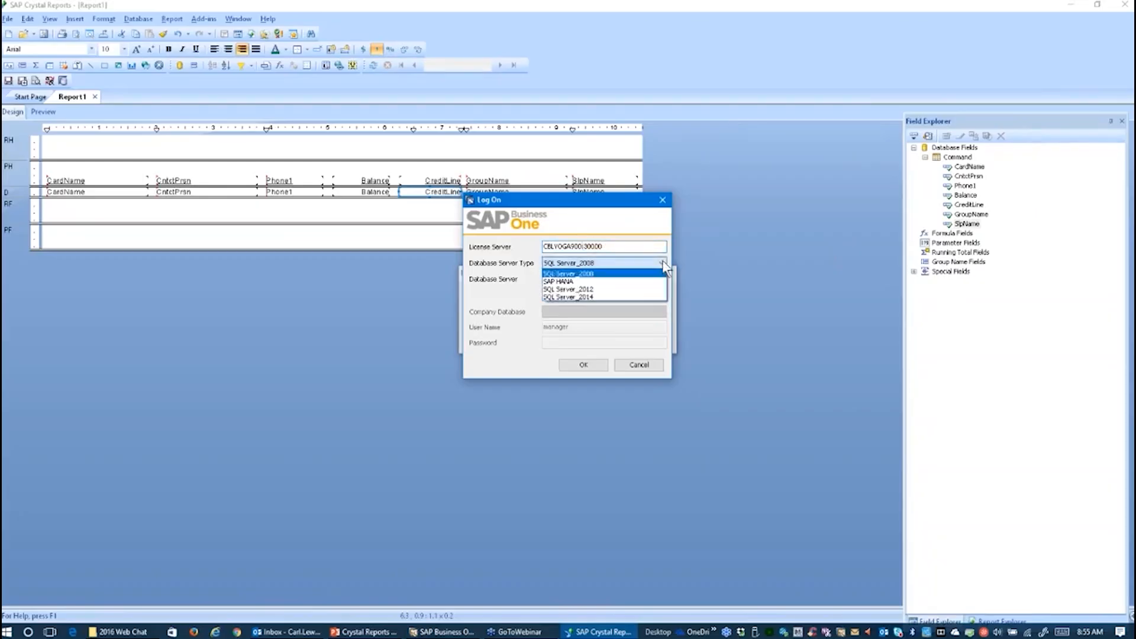
{"action": "left_click", "coordinate": [618, 295]}
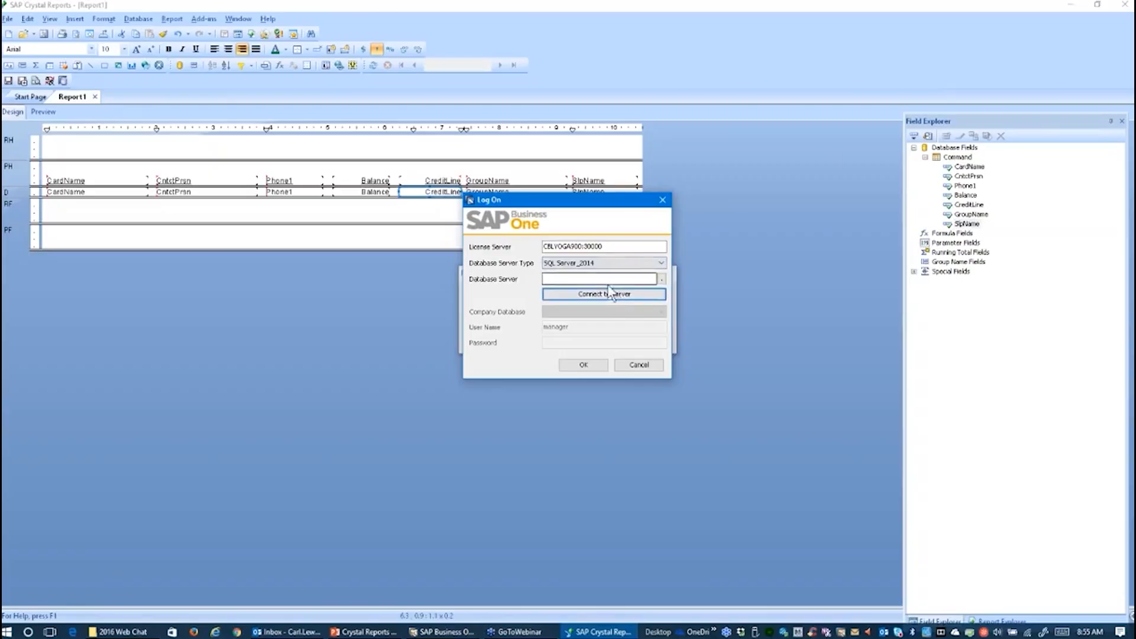
{"action": "left_click", "coordinate": [611, 278]}
{"action": "left_click", "coordinate": [662, 279]}
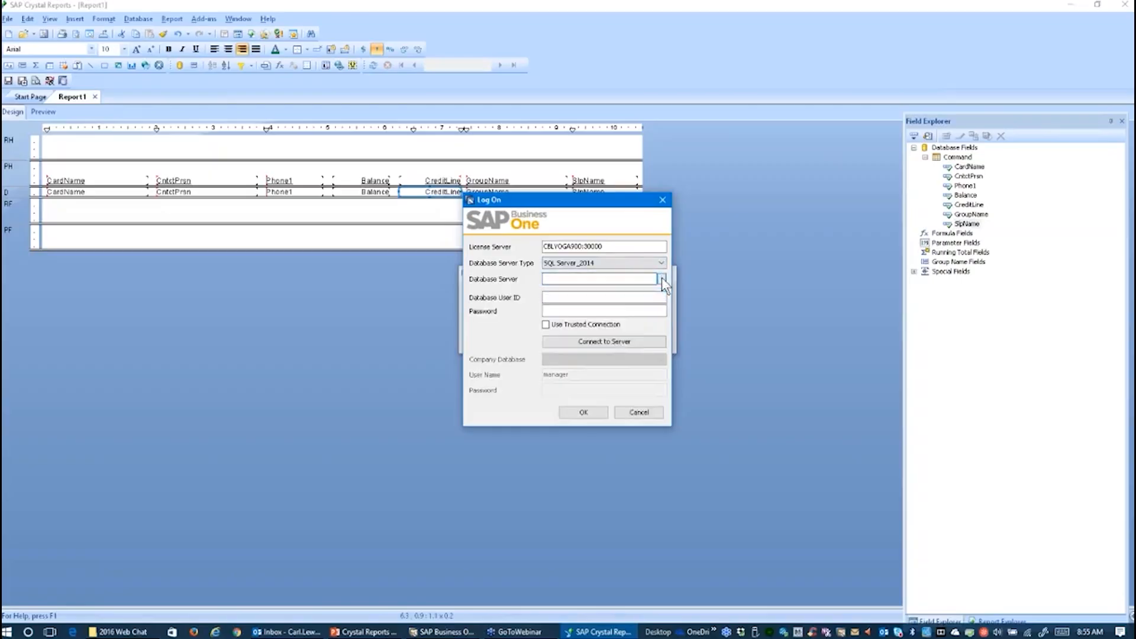
{"action": "left_click", "coordinate": [616, 278]}
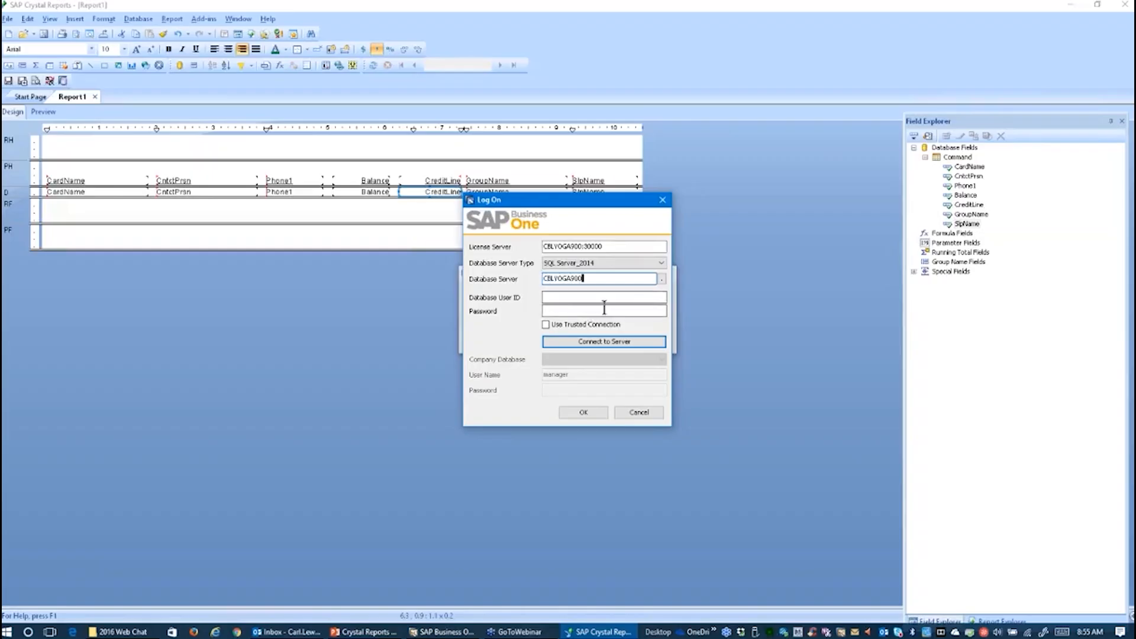
{"action": "left_click", "coordinate": [606, 341]}
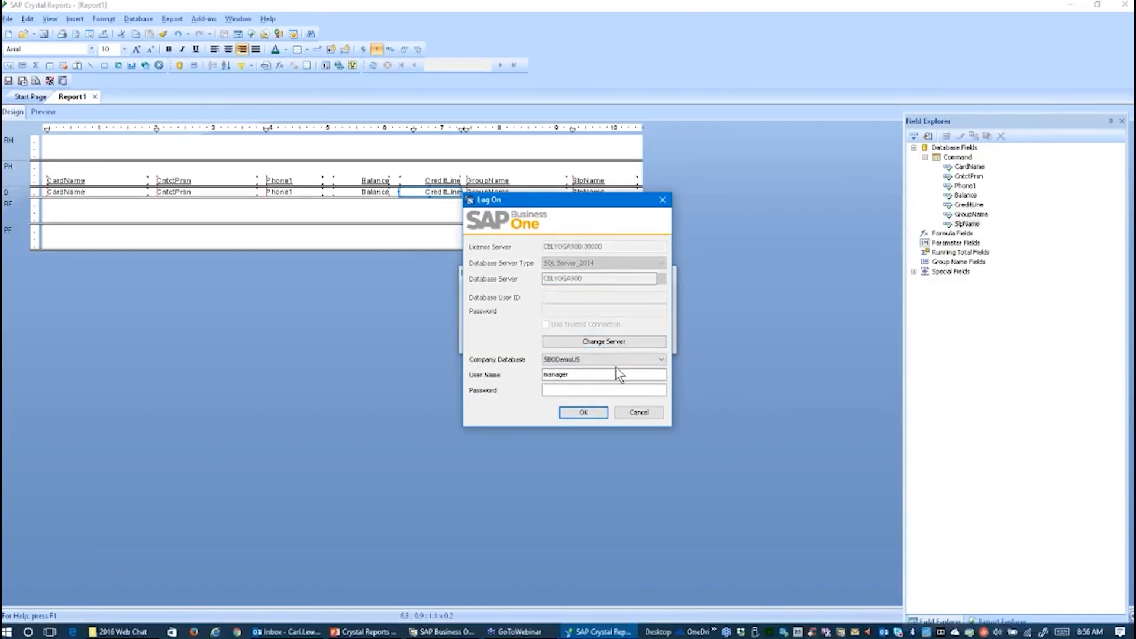
{"action": "left_click", "coordinate": [580, 390]}
{"action": "left_click", "coordinate": [581, 412]}
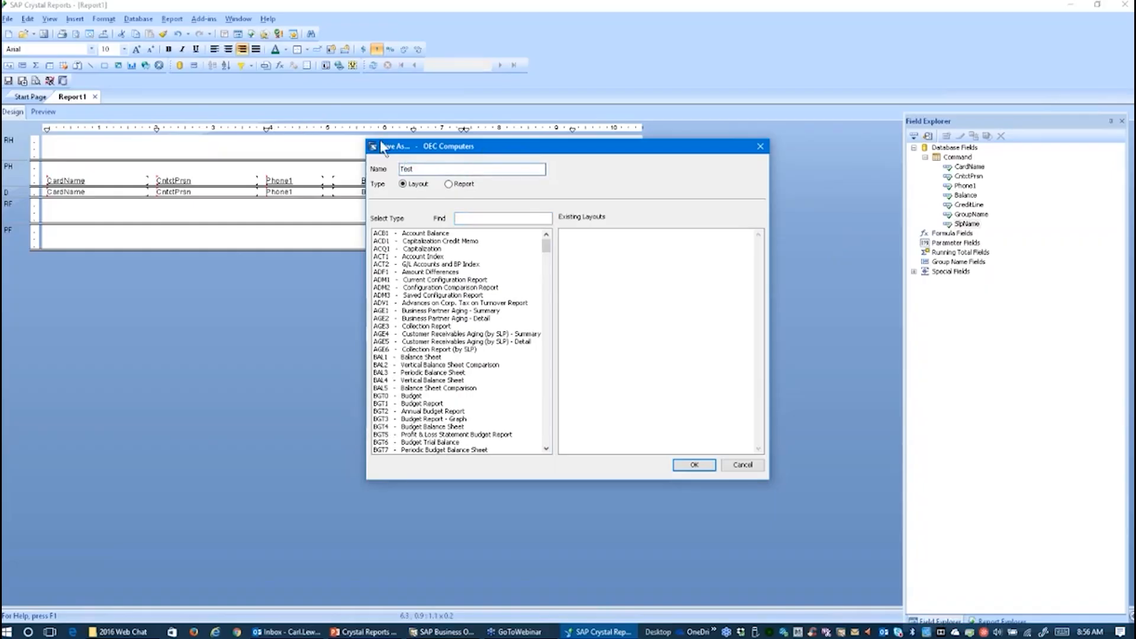
- Save the report to the company database under the name Test with the type Report
{"action": "left_click", "coordinate": [447, 184]}
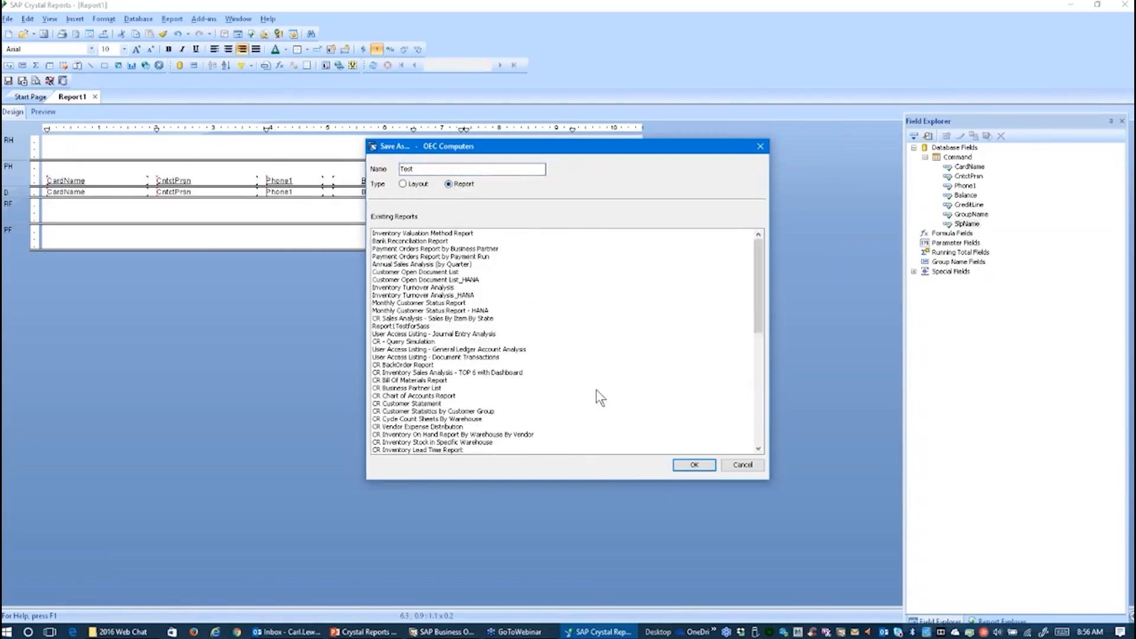
{"action": "left_click_drag", "start_coordinate": [759, 293], "coordinate": [757, 264]}
{"action": "left_click", "coordinate": [697, 464]}
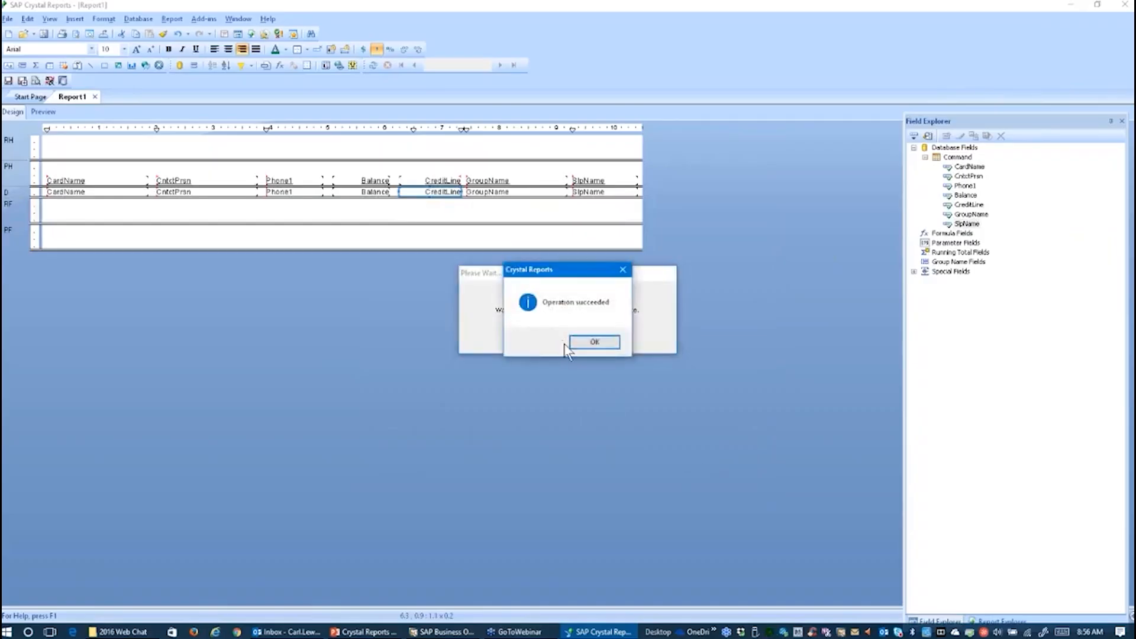
{"action": "left_click", "coordinate": [587, 342]}
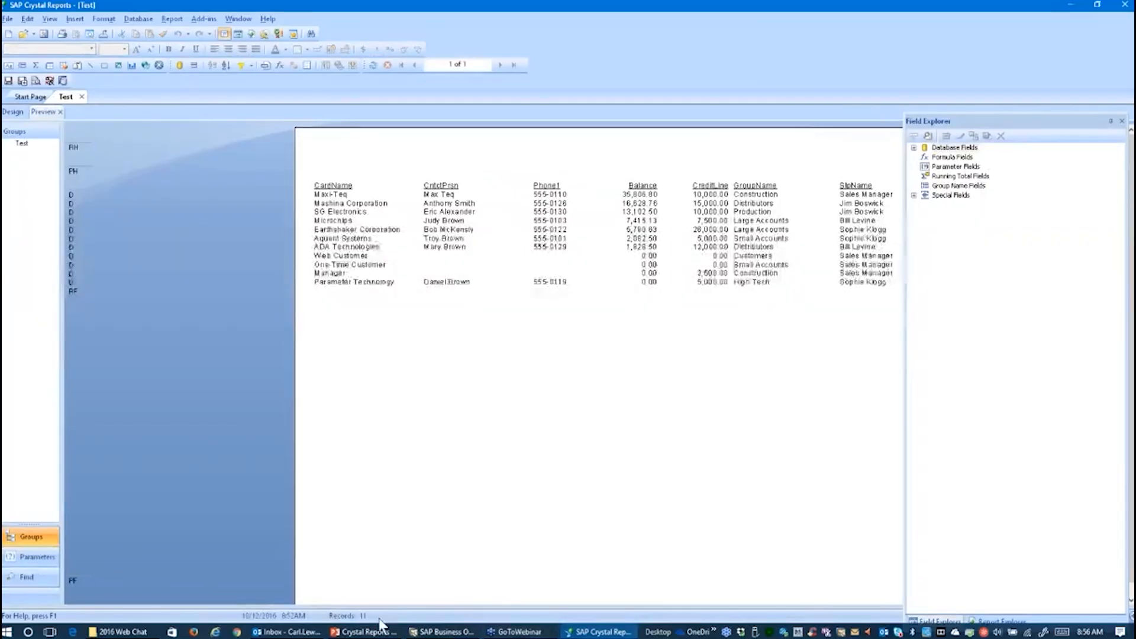
- Switch to SAP Business One, open the Report and Layout Manager, and select the Test report under Lost Reports
{"action": "left_click", "coordinate": [466, 634]}
{"action": "left_click", "coordinate": [55, 75]}
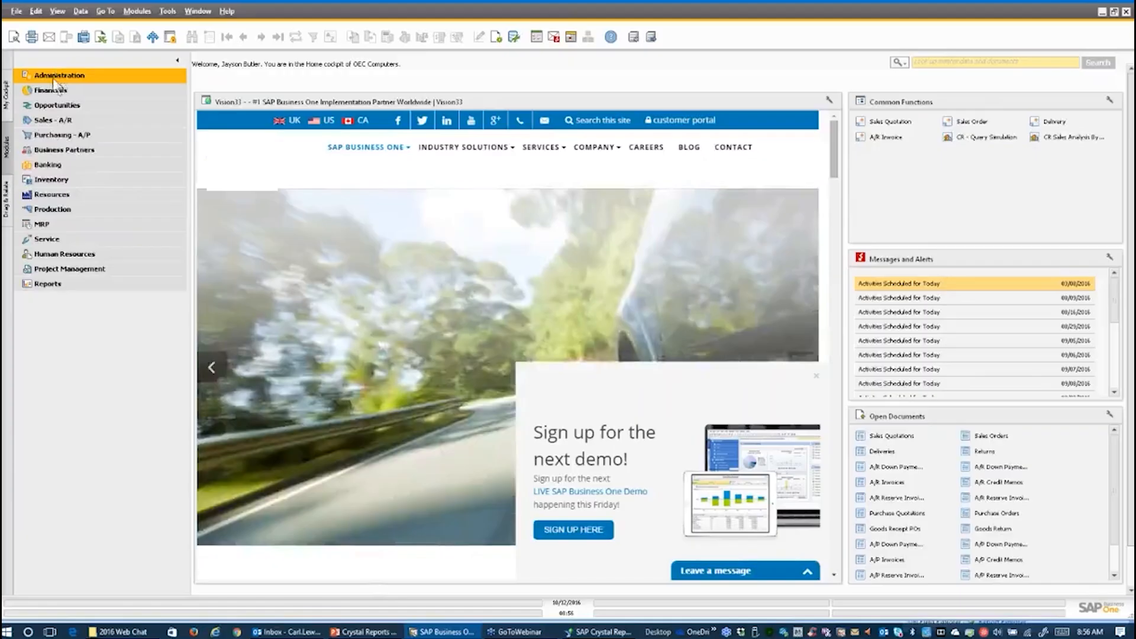
{"action": "left_click", "coordinate": [49, 76]}
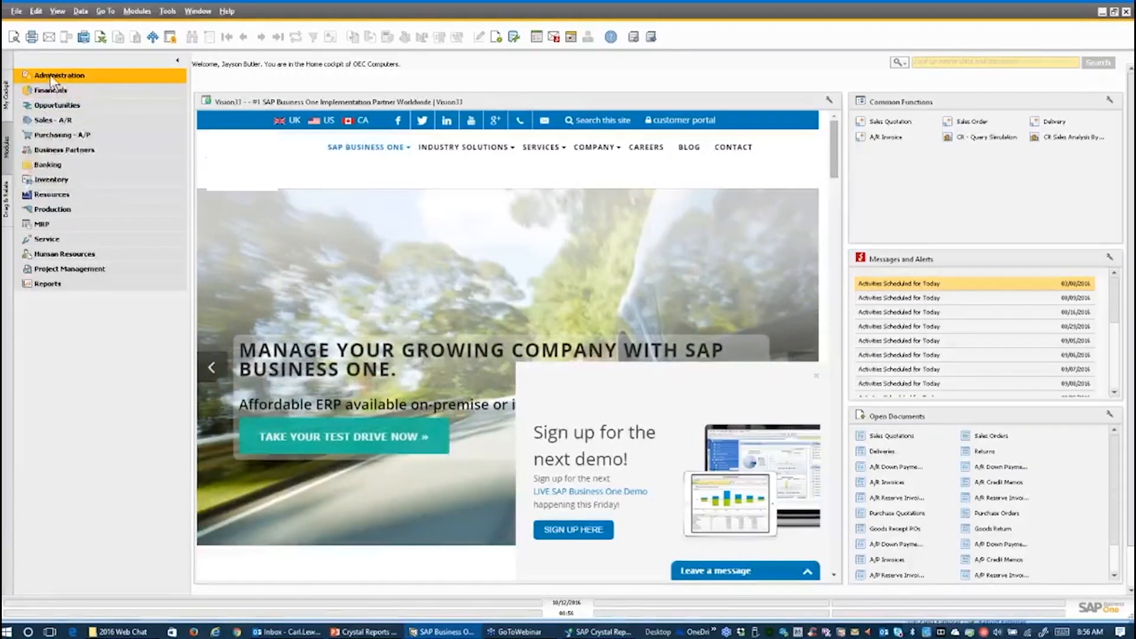
{"action": "left_click", "coordinate": [47, 132]}
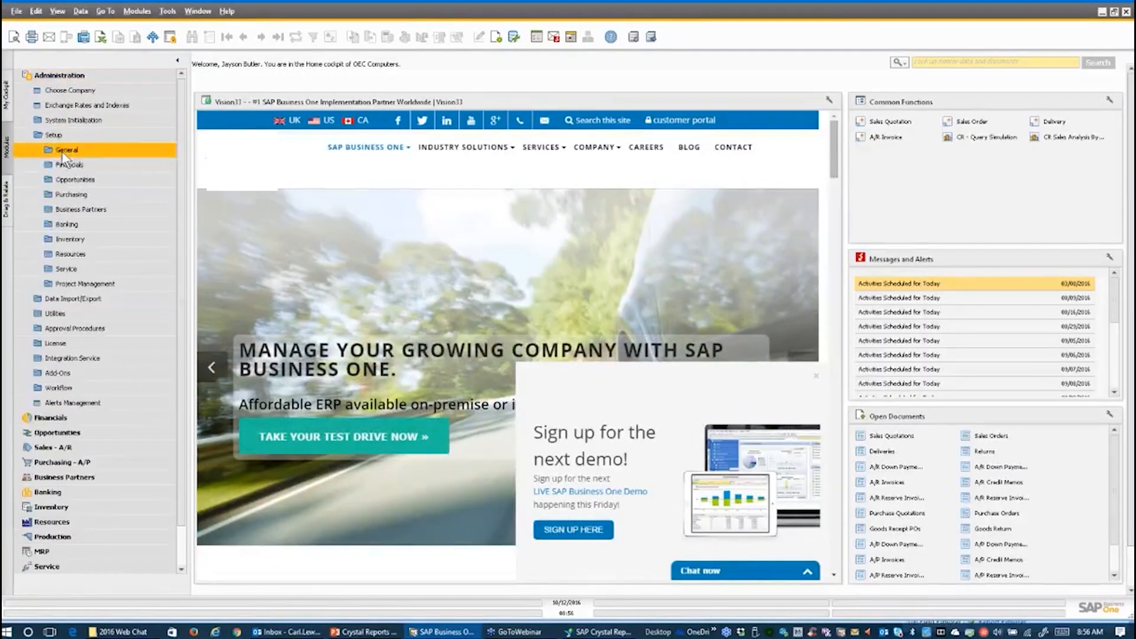
{"action": "left_click", "coordinate": [62, 151]}
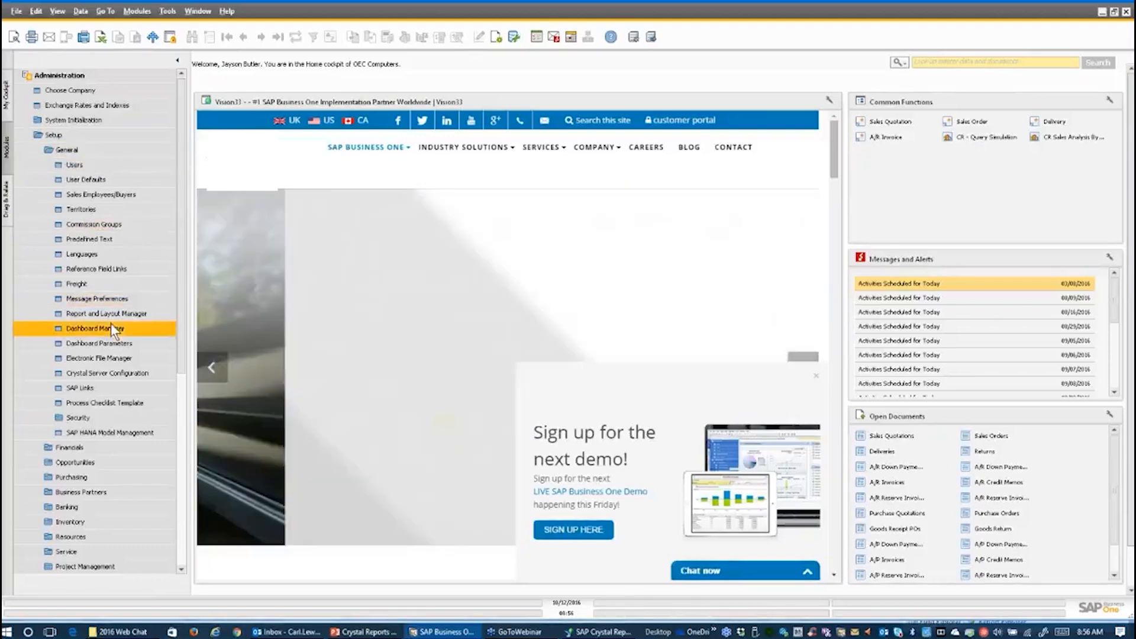
{"action": "left_click", "coordinate": [111, 316]}
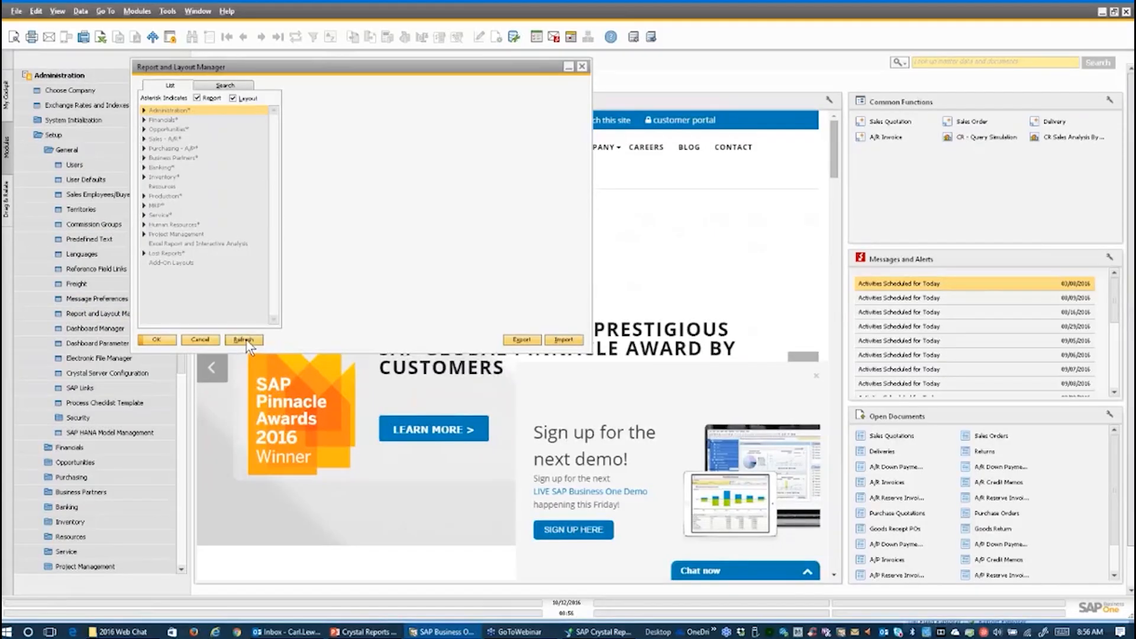
{"action": "left_click", "coordinate": [143, 252]}
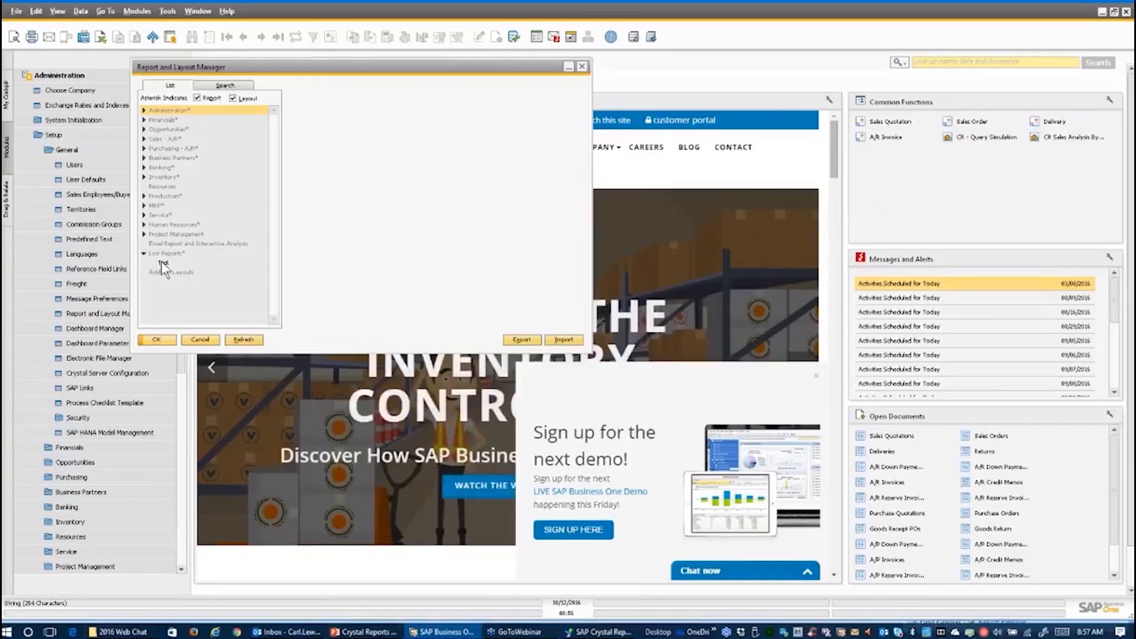
{"action": "left_click", "coordinate": [163, 263]}
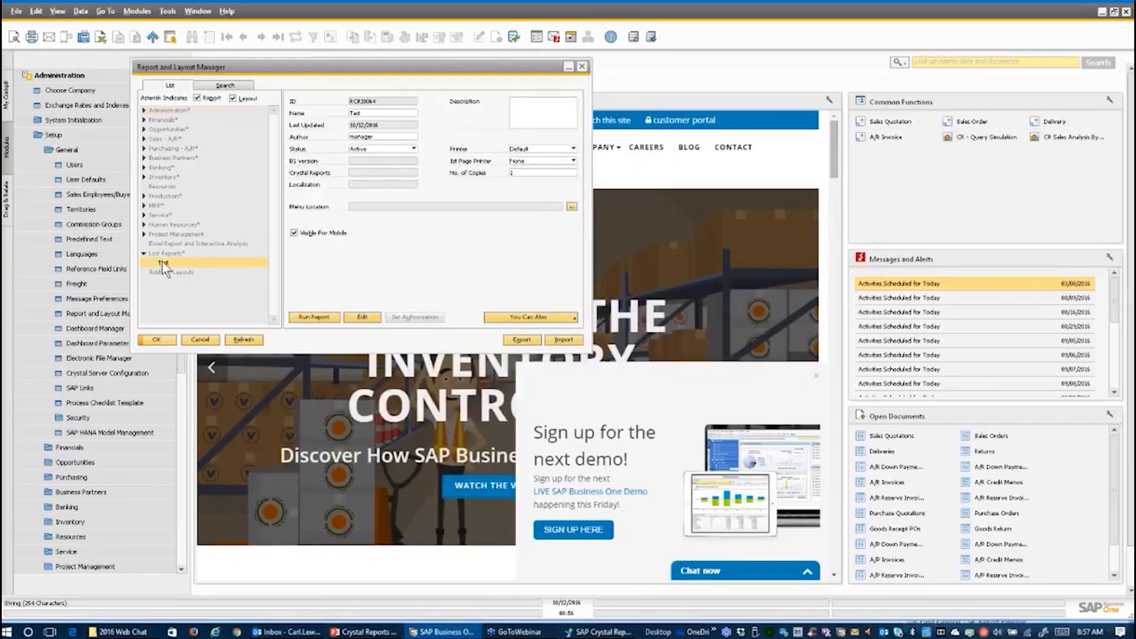
- Run the Test report, view it in a wider preview window, and close the preview
{"action": "left_click", "coordinate": [307, 316]}
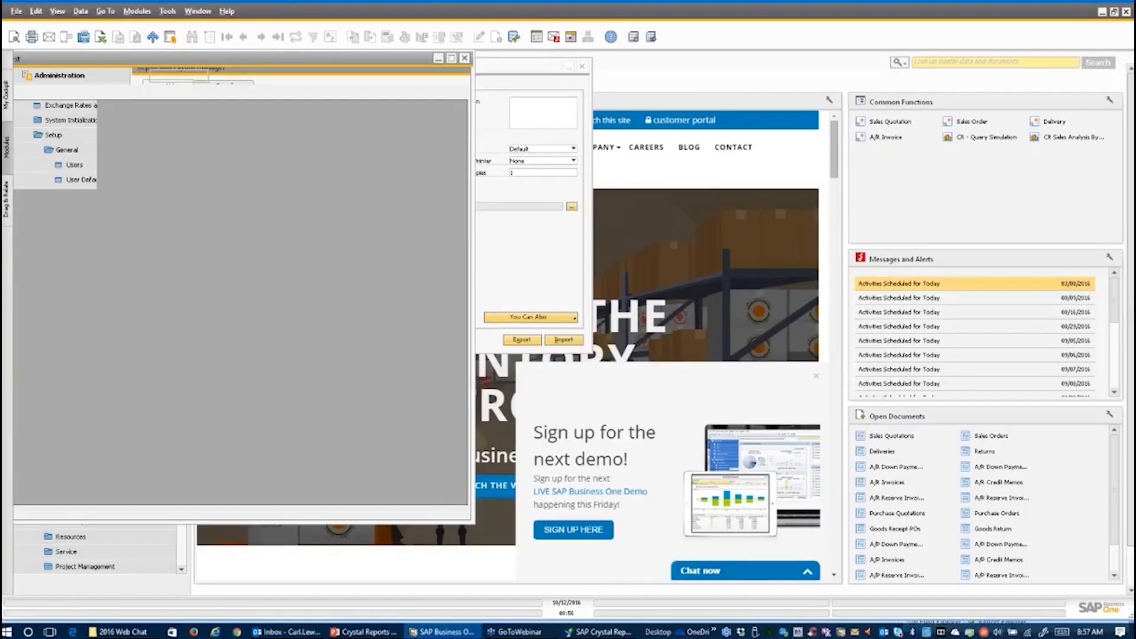
{"action": "left_click_drag", "start_coordinate": [472, 293], "coordinate": [569, 293]}
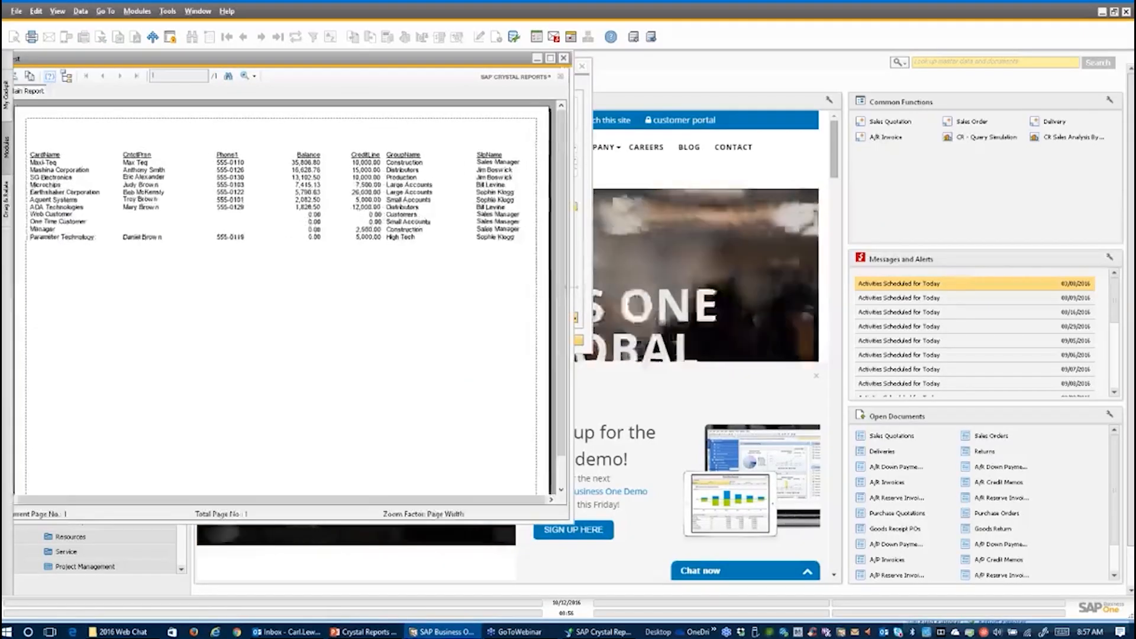
{"action": "left_click", "coordinate": [564, 58]}
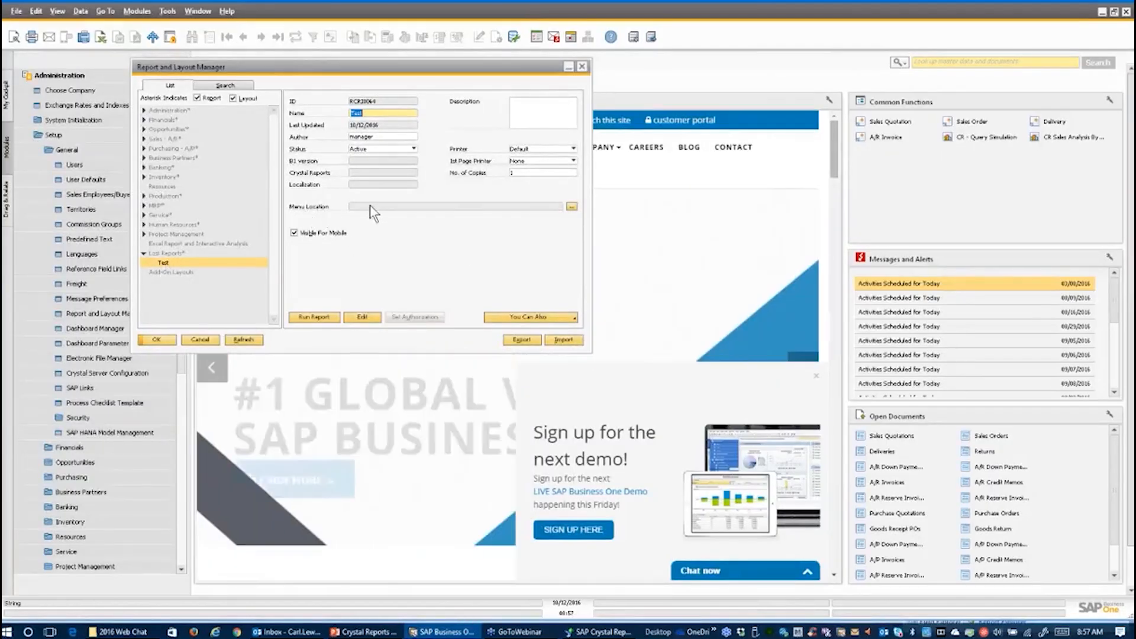
- Assign the Test report to the menu location Sales - A/R > Sales Reports
{"action": "left_click", "coordinate": [571, 205]}
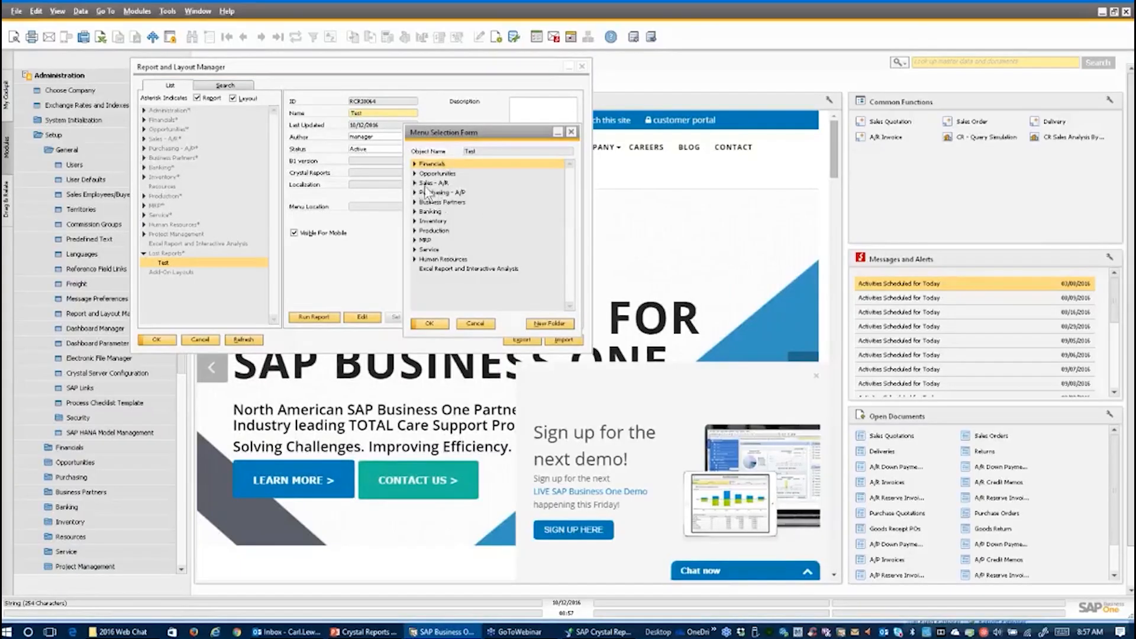
{"action": "left_click", "coordinate": [414, 183]}
{"action": "left_click", "coordinate": [434, 193]}
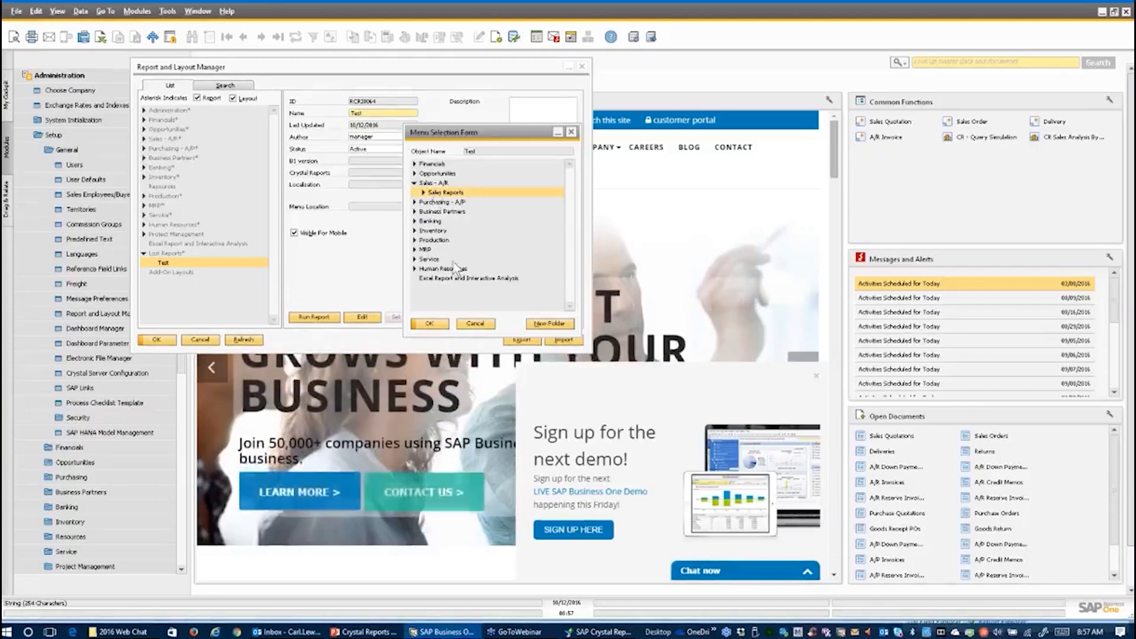
{"action": "left_click", "coordinate": [438, 322]}
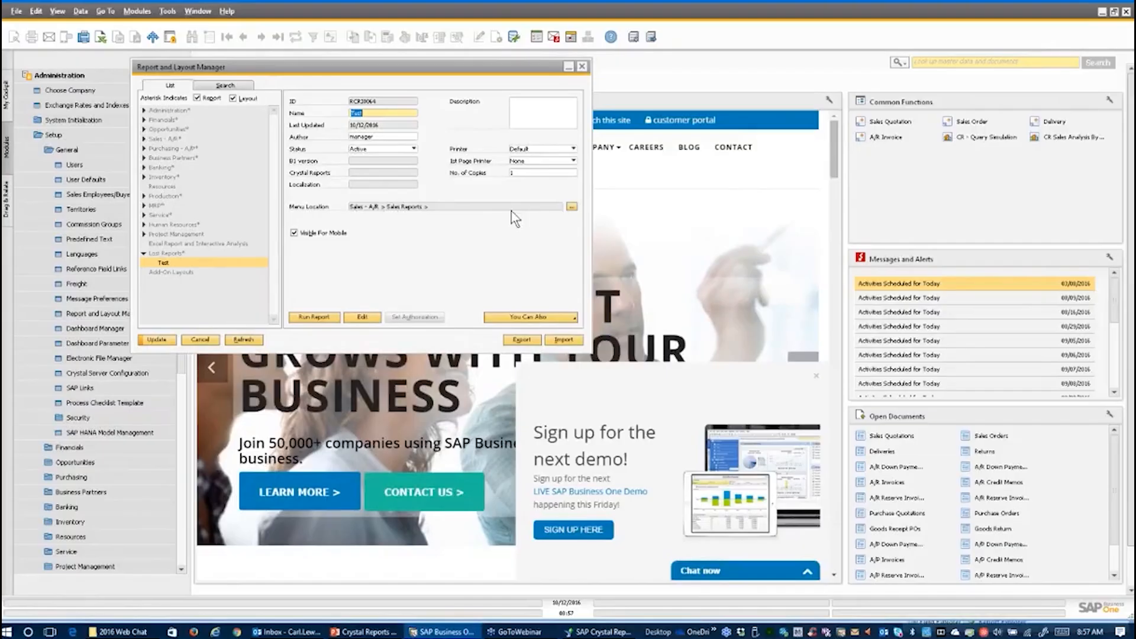
- Save the Test report's new menu location and close the Report and Layout Manager
{"action": "left_click", "coordinate": [158, 341]}
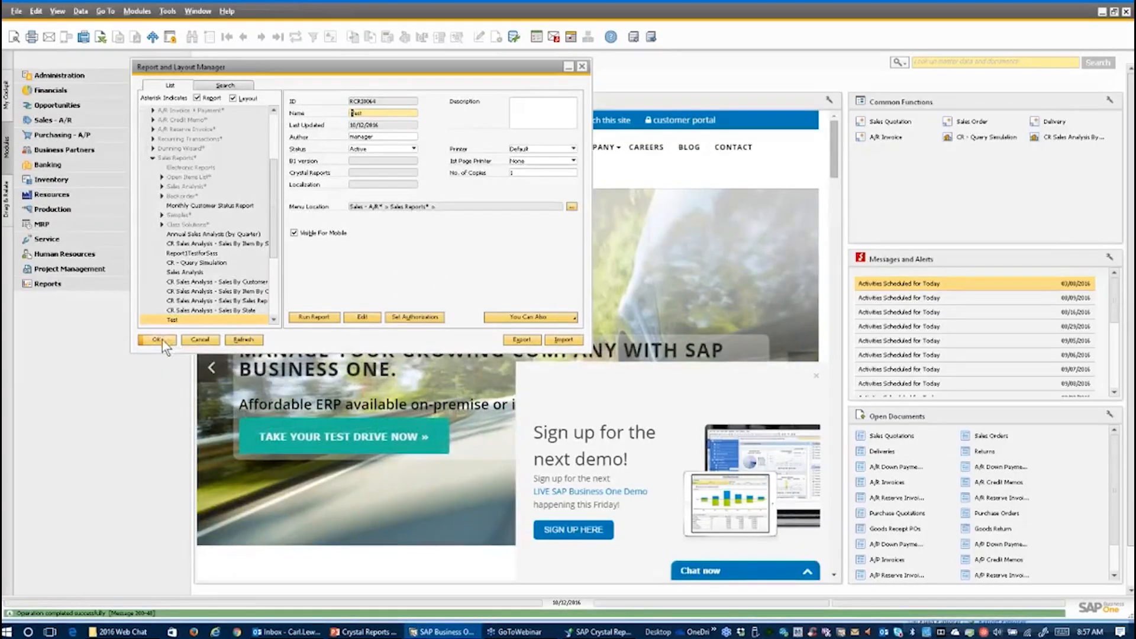
{"action": "left_click", "coordinate": [162, 340]}
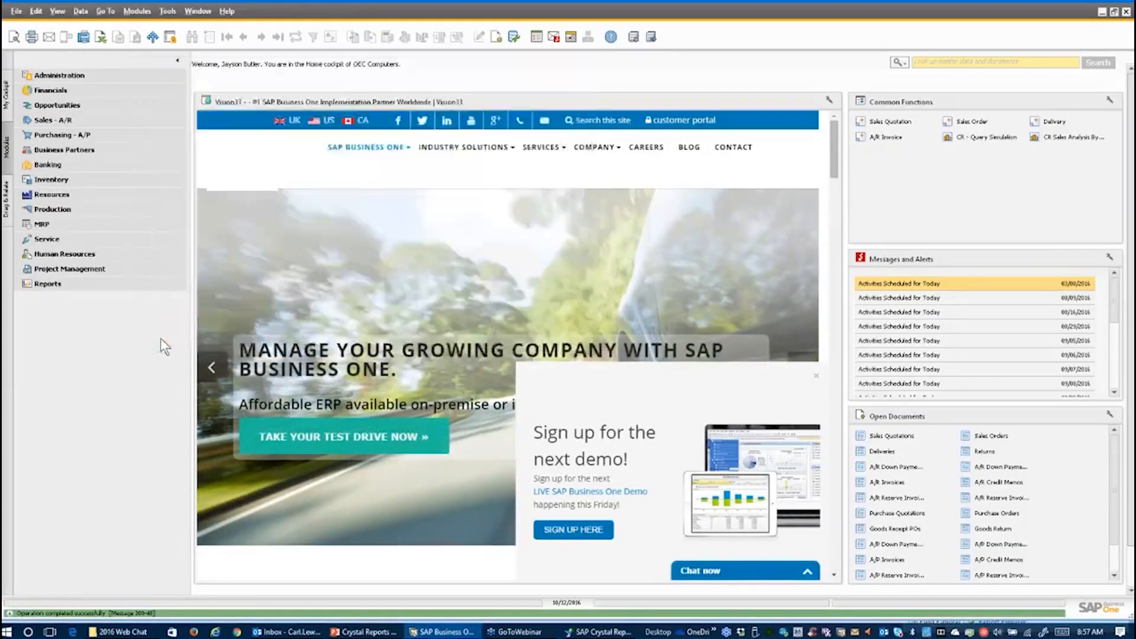
- Run the Test report from the Sales Reports folder of Sales - A/R and close its preview
{"action": "left_click", "coordinate": [48, 116]}
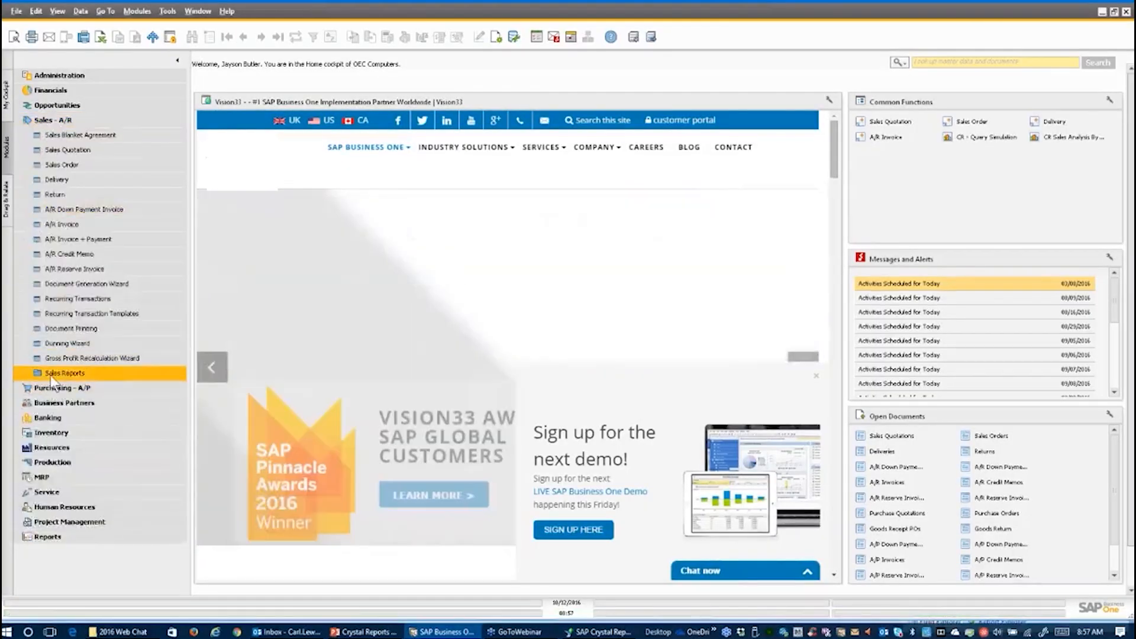
{"action": "left_click", "coordinate": [51, 374]}
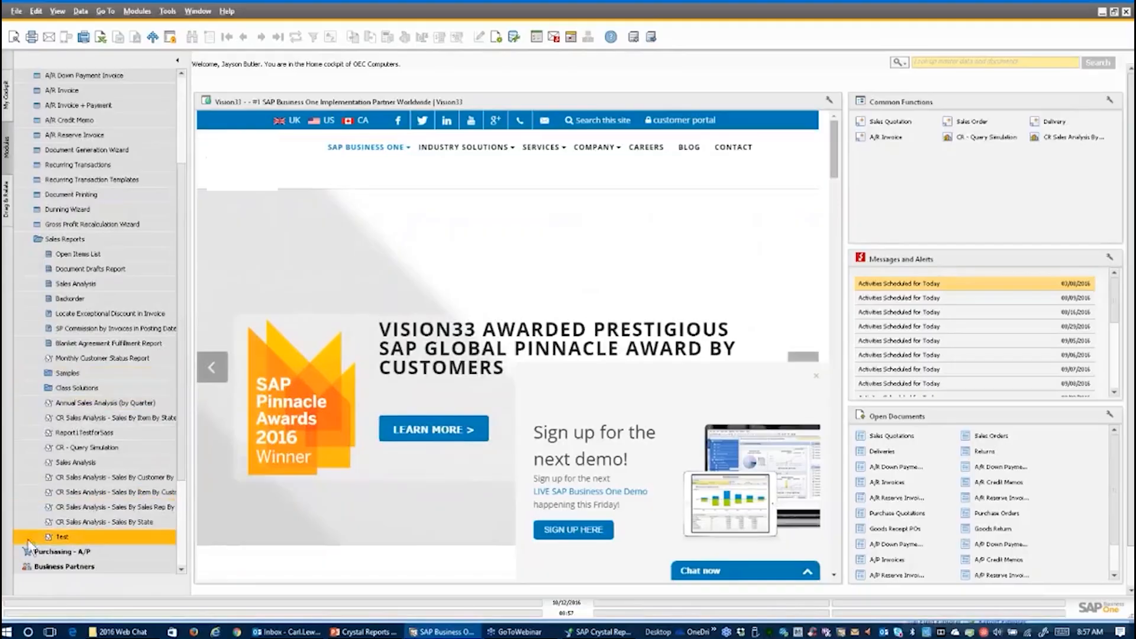
{"action": "left_click", "coordinate": [62, 537]}
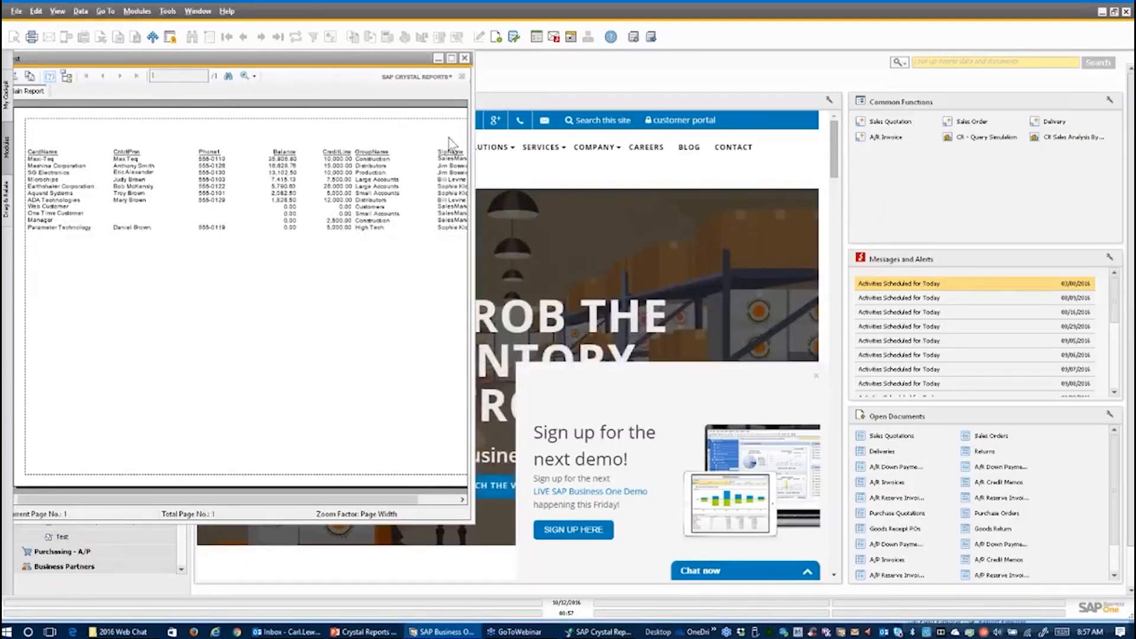
{"action": "left_click", "coordinate": [465, 59]}
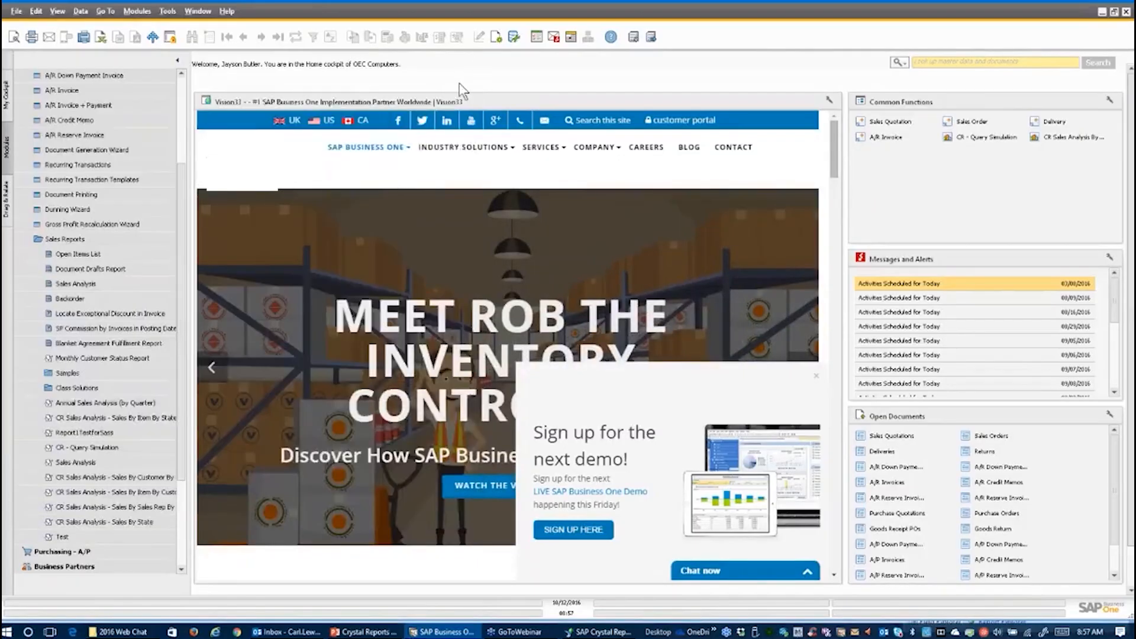
- Switch to Crystal Reports, save the report in the Documents folder as Sample Test, and close the program
{"action": "left_click", "coordinate": [600, 631]}
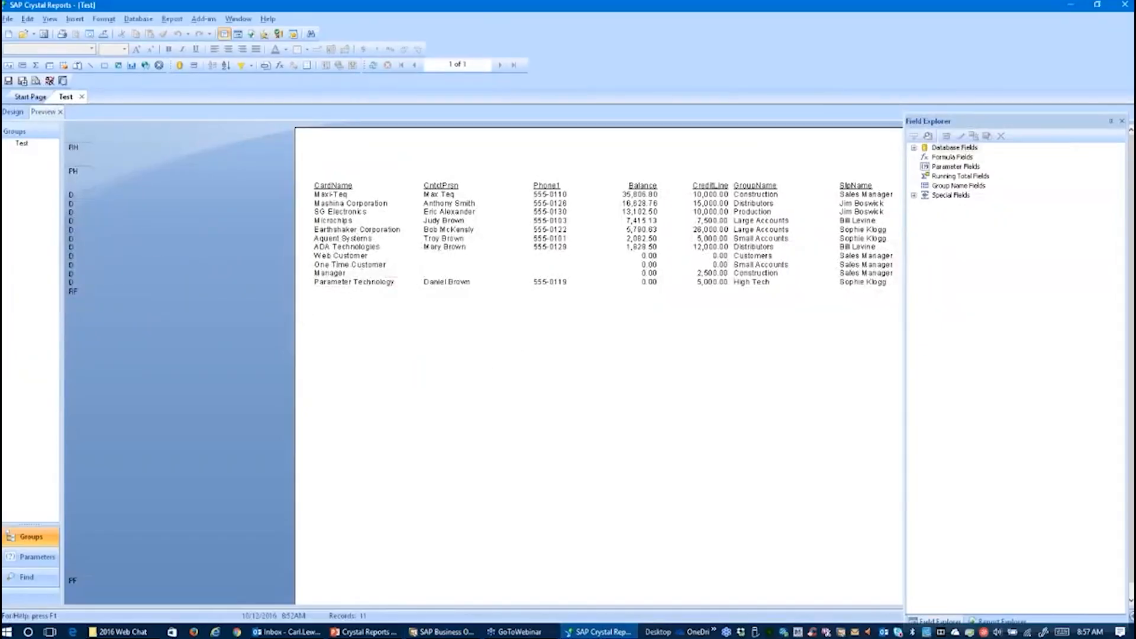
{"action": "left_click", "coordinate": [9, 20]}
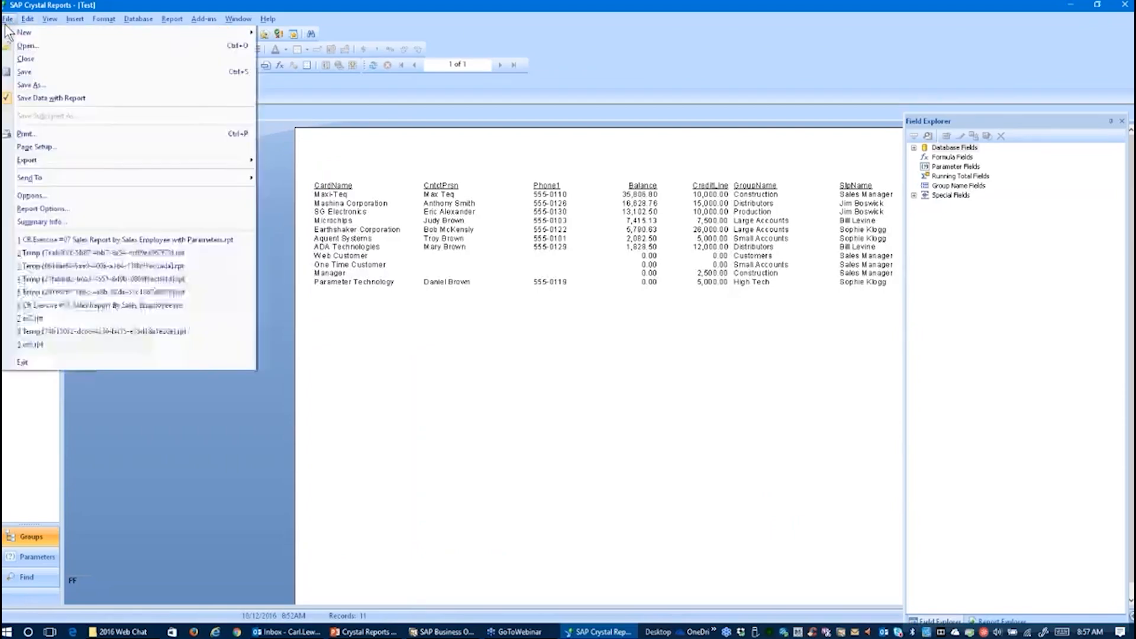
{"action": "left_click", "coordinate": [23, 84]}
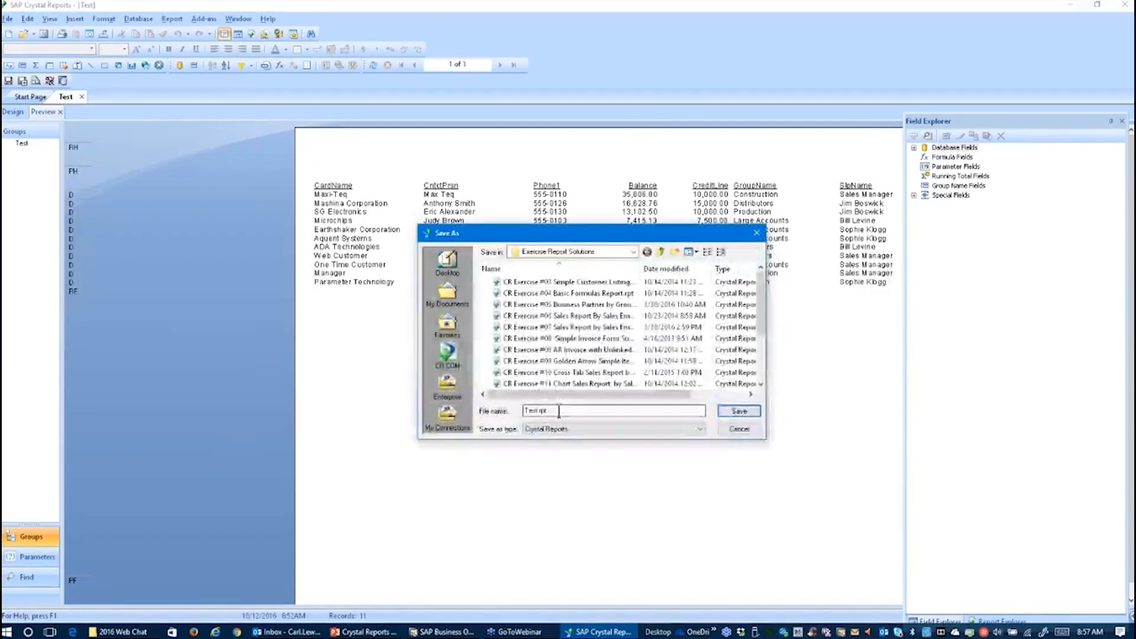
{"action": "left_click", "coordinate": [525, 410]}
{"action": "type", "text": "Sample"}
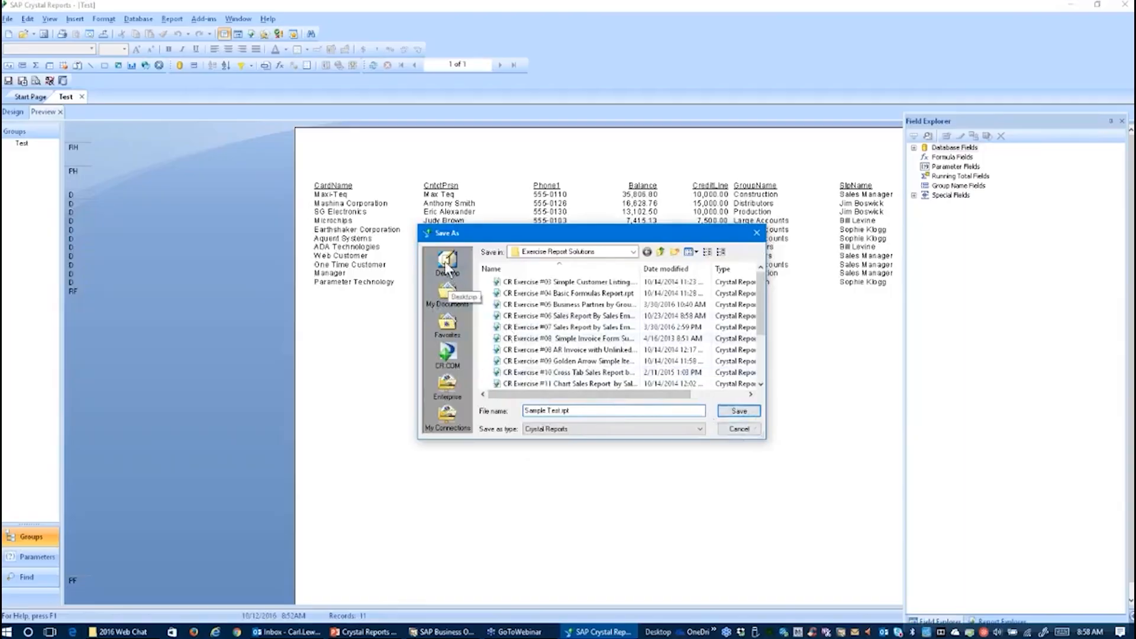
{"action": "left_click", "coordinate": [448, 292]}
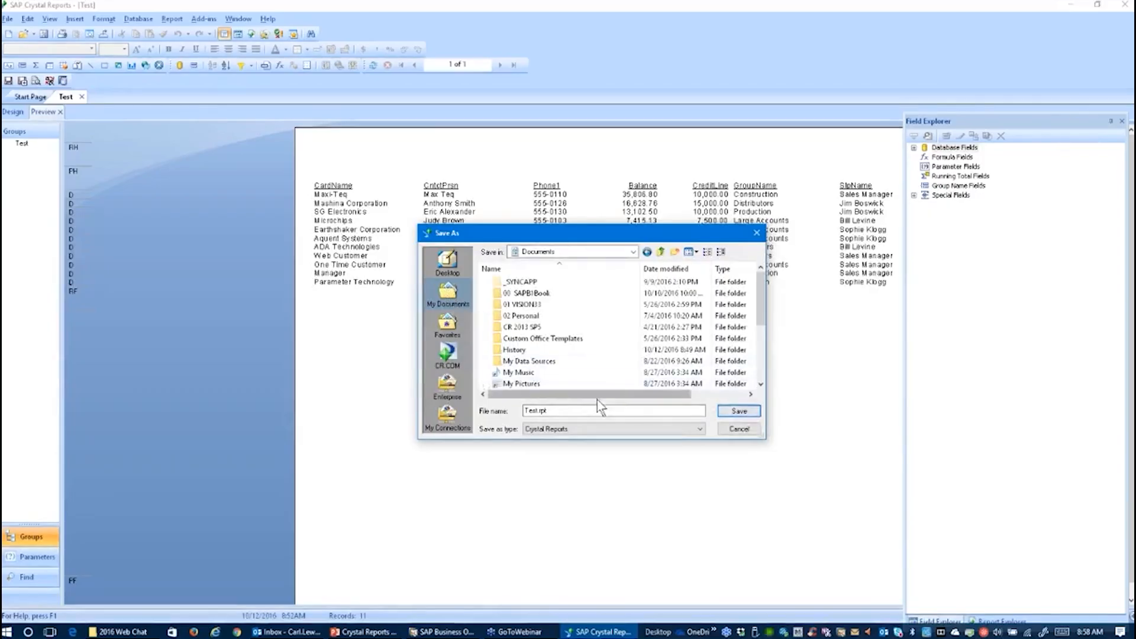
{"action": "left_click_drag", "start_coordinate": [586, 409], "coordinate": [474, 407]}
{"action": "type", "text": "Sample"}
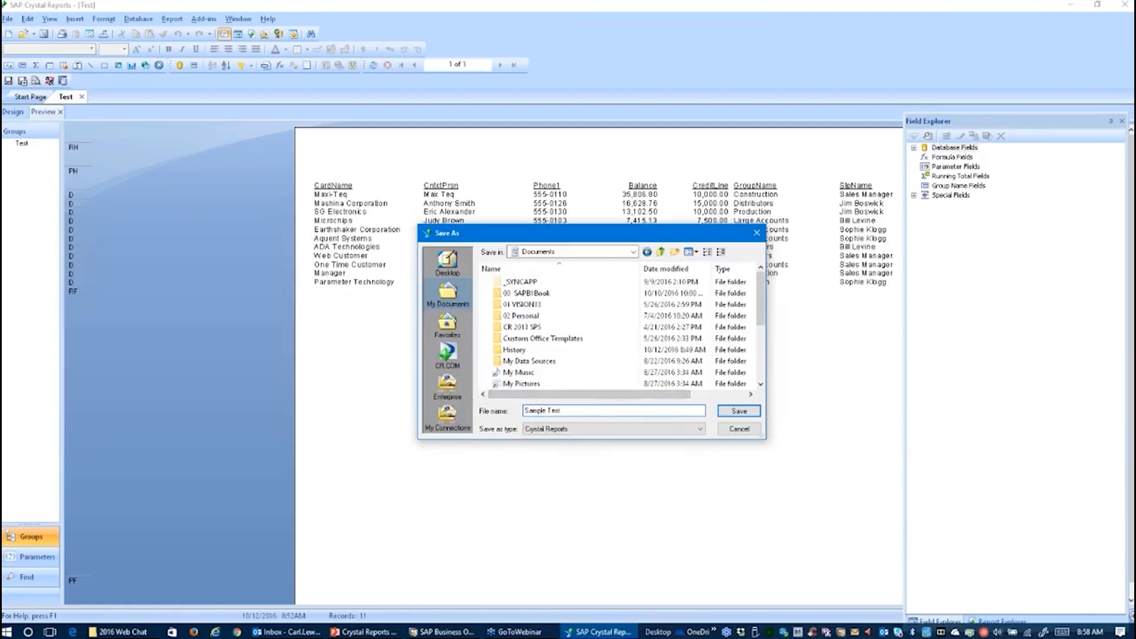
{"action": "left_click", "coordinate": [740, 410]}
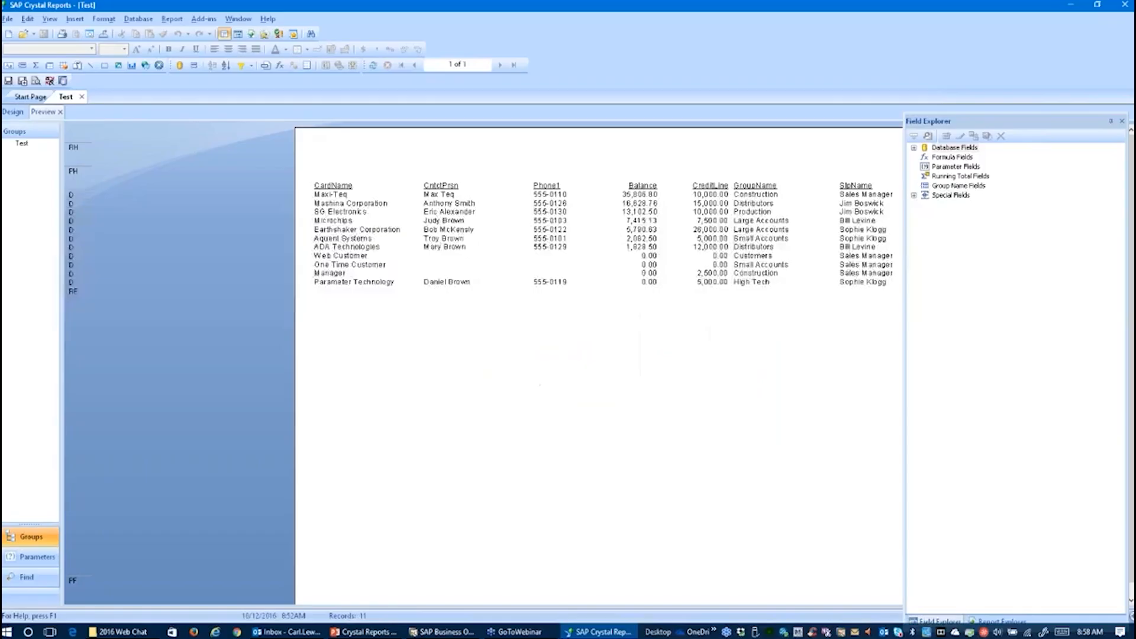
{"action": "left_click", "coordinate": [1129, 6]}
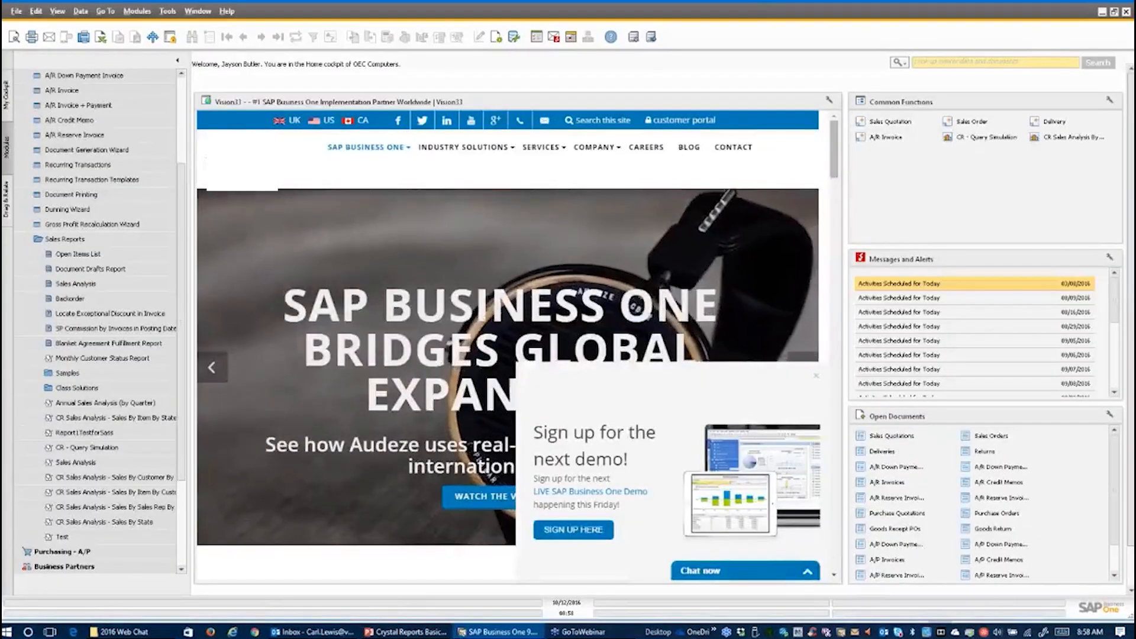
- Switch to File Explorer, check the Documents folder for the Sample Test.rpt file, and close the window
{"action": "left_click", "coordinate": [126, 632]}
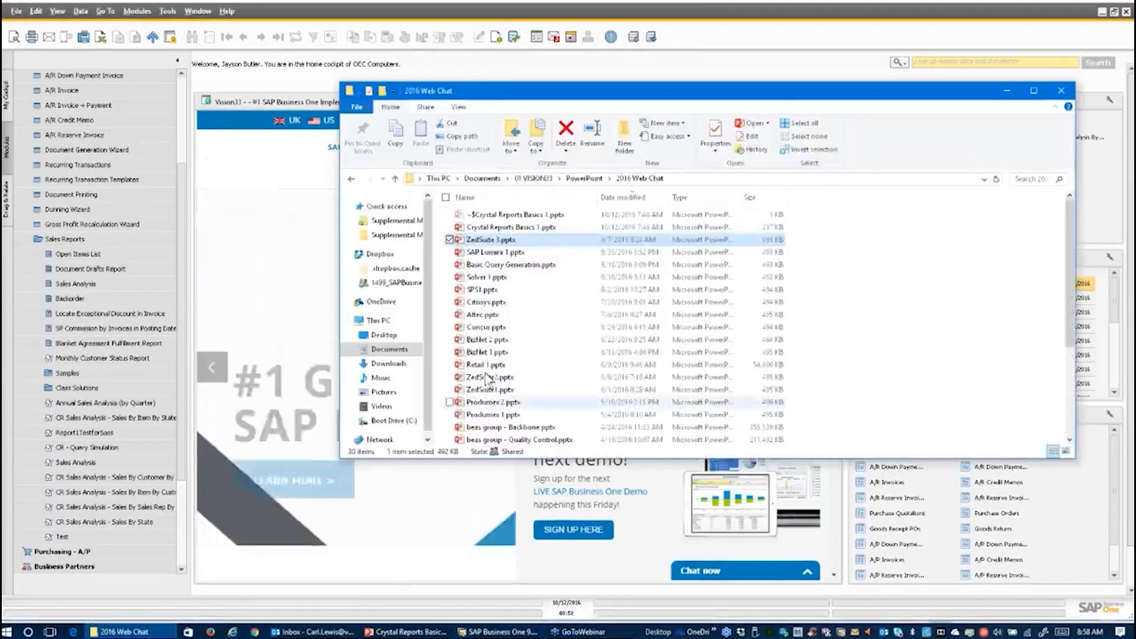
{"action": "left_click", "coordinate": [409, 350]}
{"action": "scroll", "coordinate": [604, 356], "scroll_direction": "down", "scroll_amount": 3}
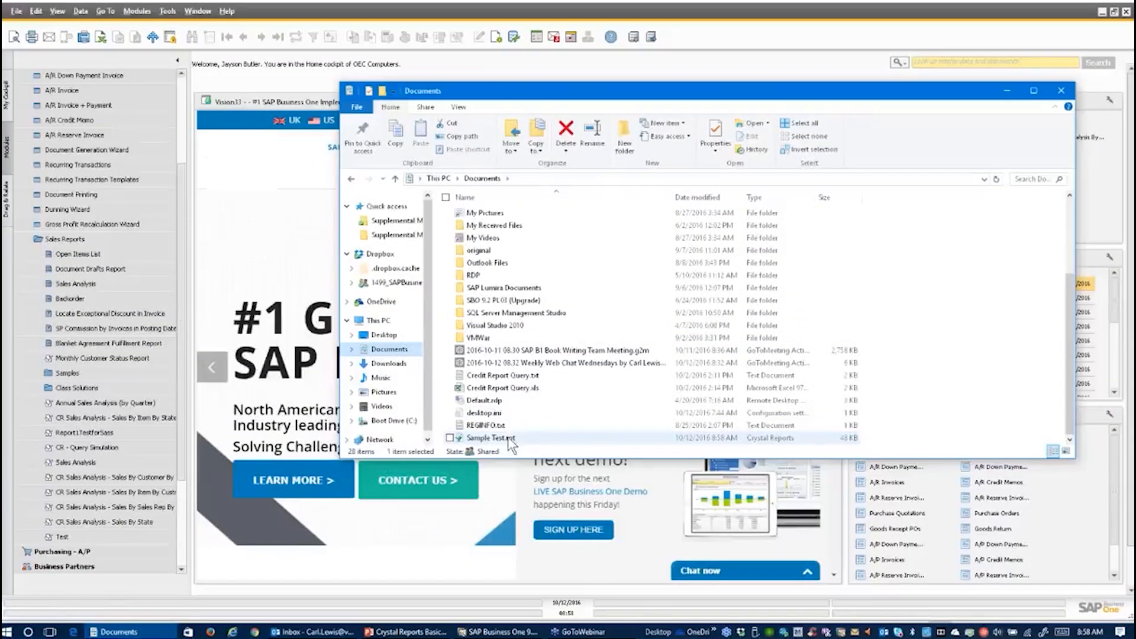
{"action": "left_click", "coordinate": [1061, 91]}
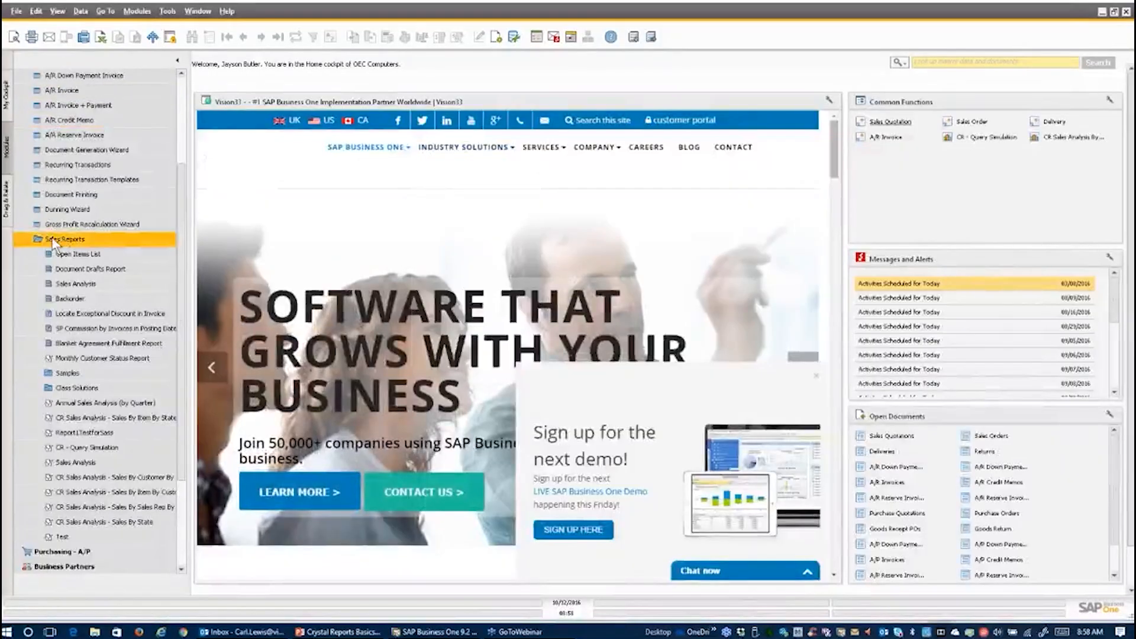
- Open the Report and Layout Manager in SAP Business One and start the Report and Layout Import Wizard
{"action": "scroll", "coordinate": [183, 125], "scroll_direction": "up", "scroll_amount": 3}
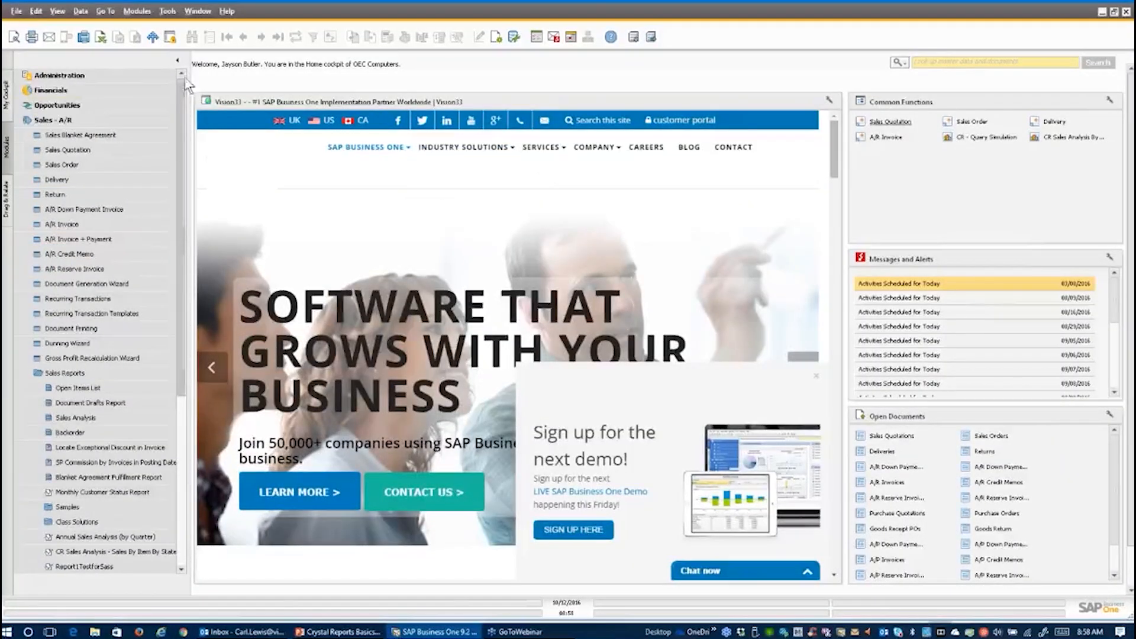
{"action": "left_click", "coordinate": [25, 122]}
{"action": "left_click", "coordinate": [56, 75]}
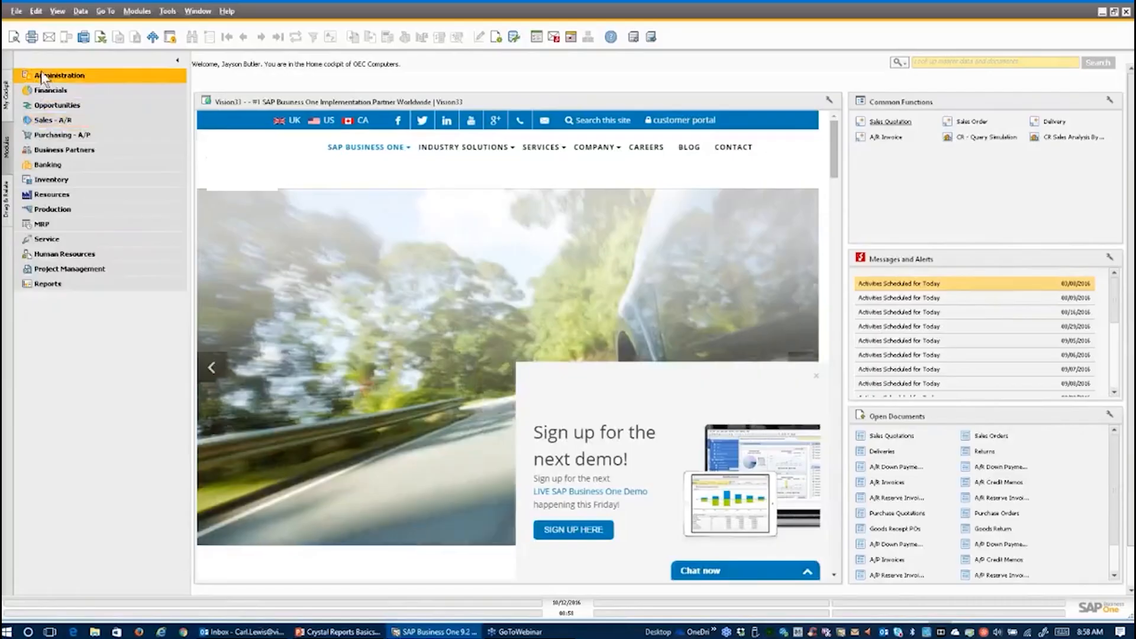
{"action": "left_click", "coordinate": [58, 135]}
{"action": "left_click", "coordinate": [66, 151]}
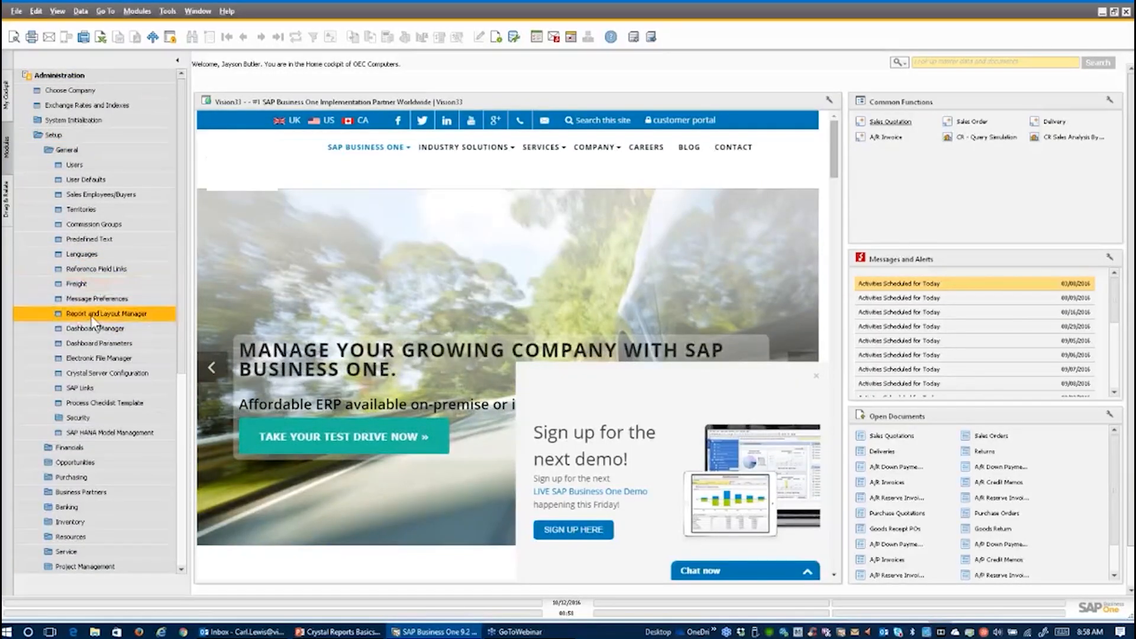
{"action": "left_click", "coordinate": [93, 315]}
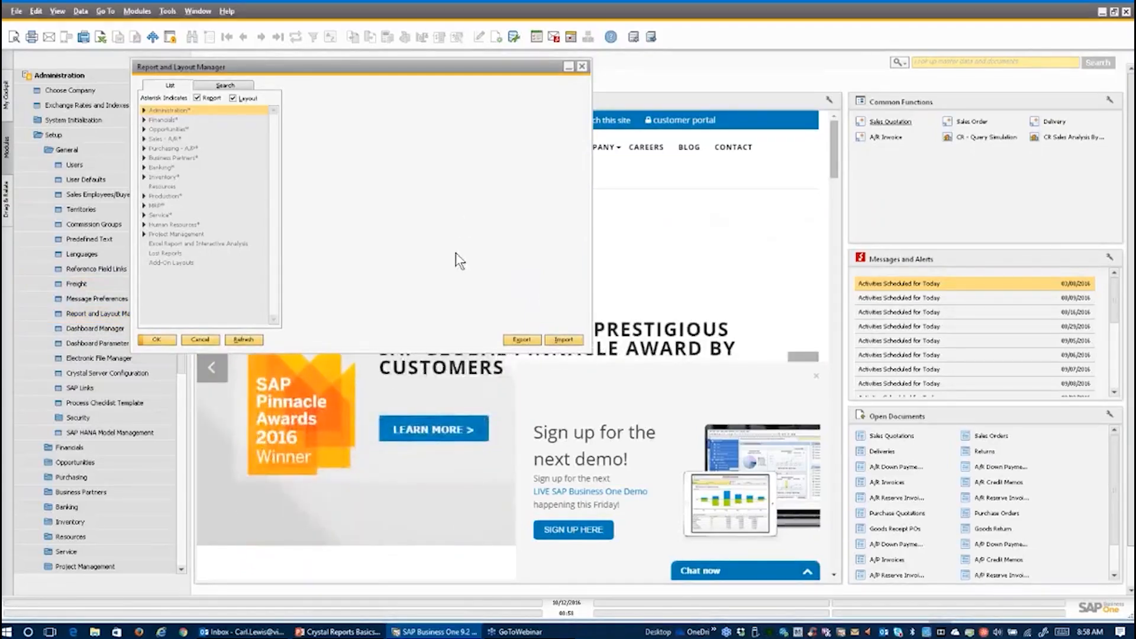
{"action": "left_click", "coordinate": [556, 339]}
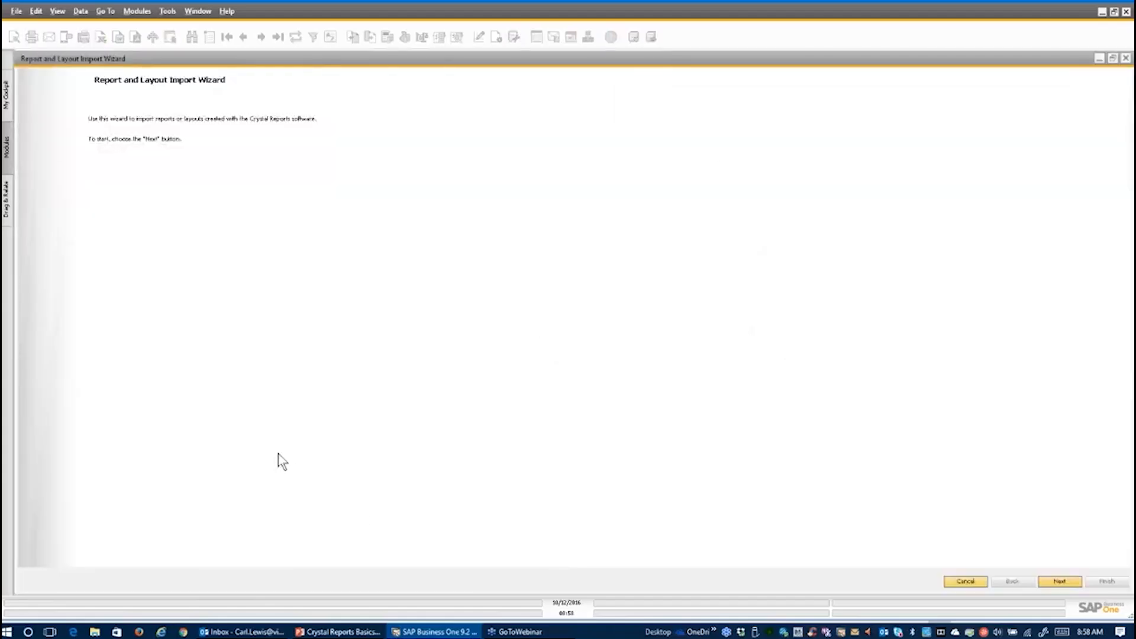
- Choose Sample Test.rpt from the Documents folder as the file to import
{"action": "left_click", "coordinate": [1060, 581]}
{"action": "left_click", "coordinate": [290, 150]}
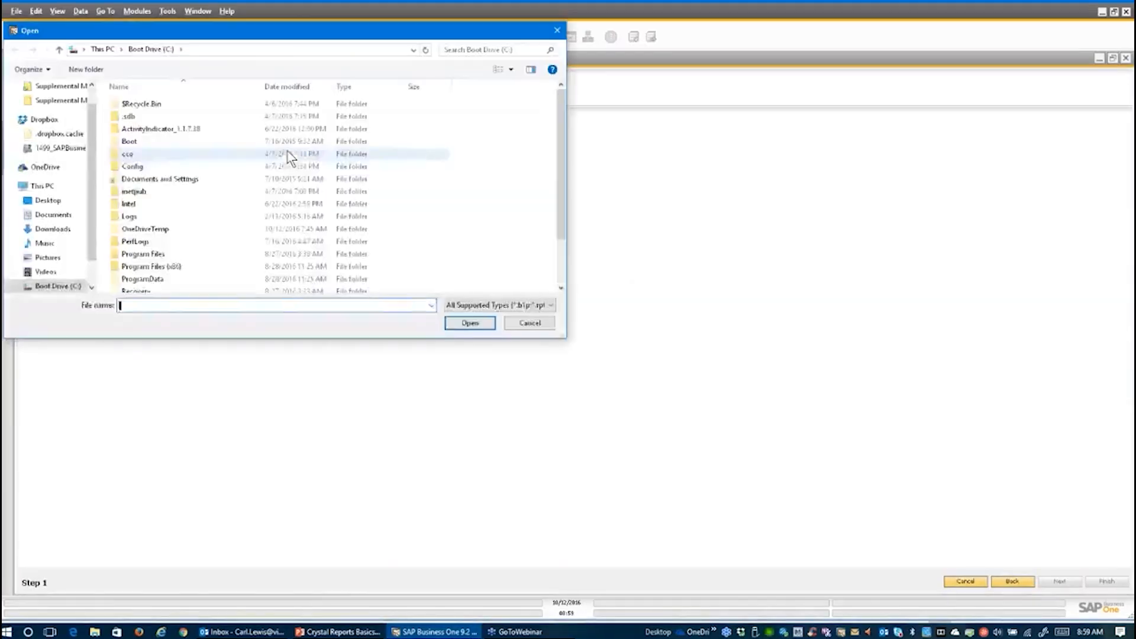
{"action": "left_click", "coordinate": [54, 215]}
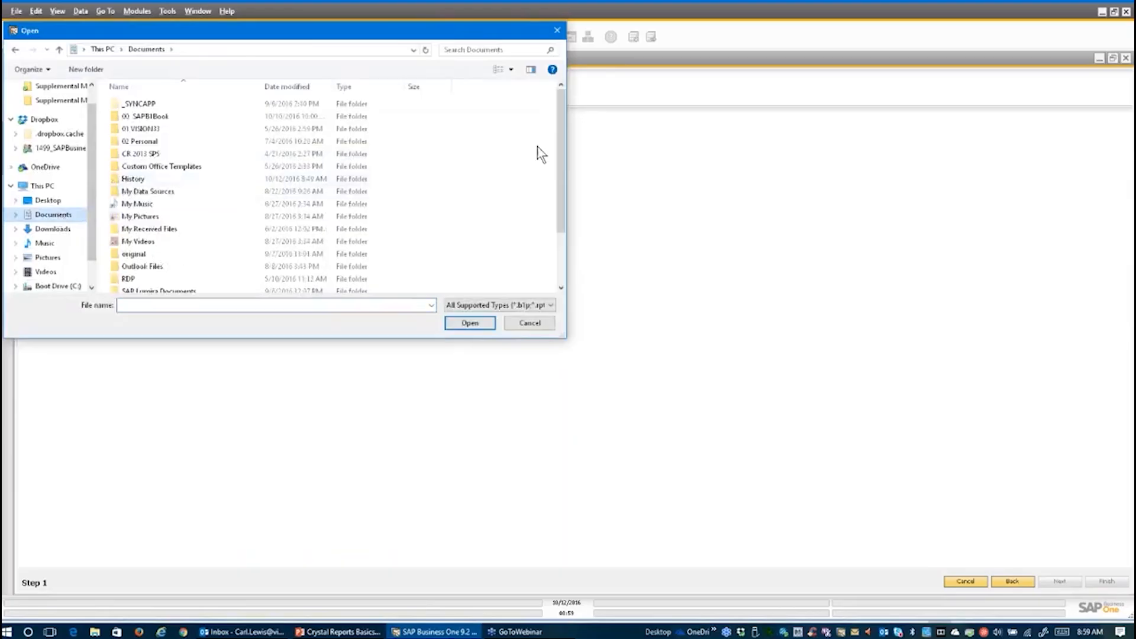
{"action": "left_click_drag", "start_coordinate": [556, 148], "coordinate": [572, 247]}
{"action": "left_click", "coordinate": [147, 287]}
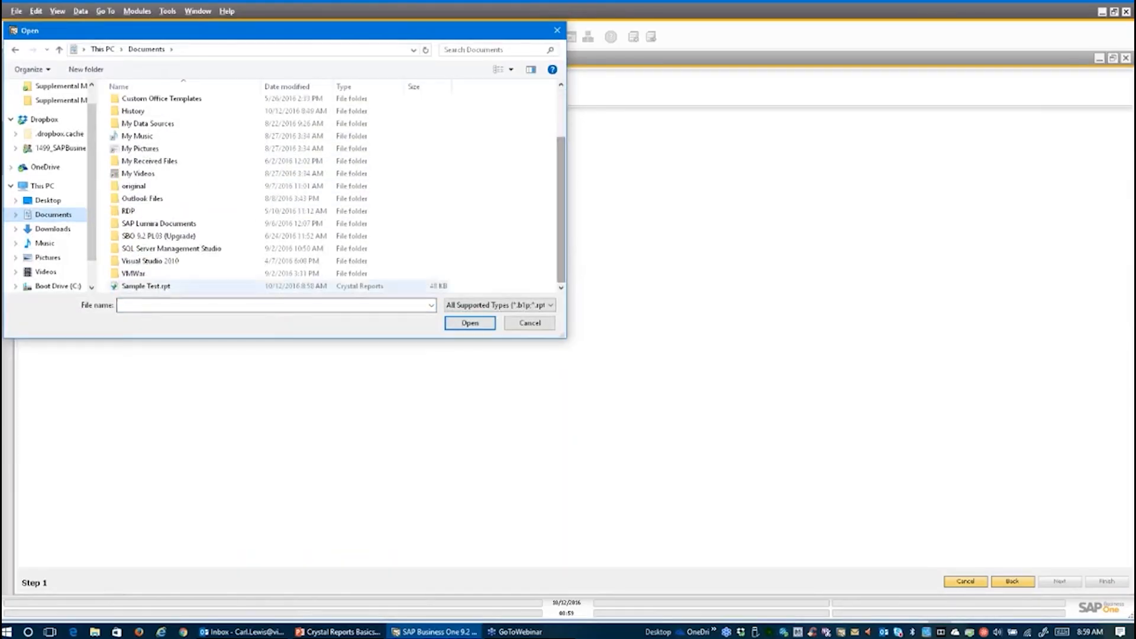
{"action": "left_click", "coordinate": [481, 323]}
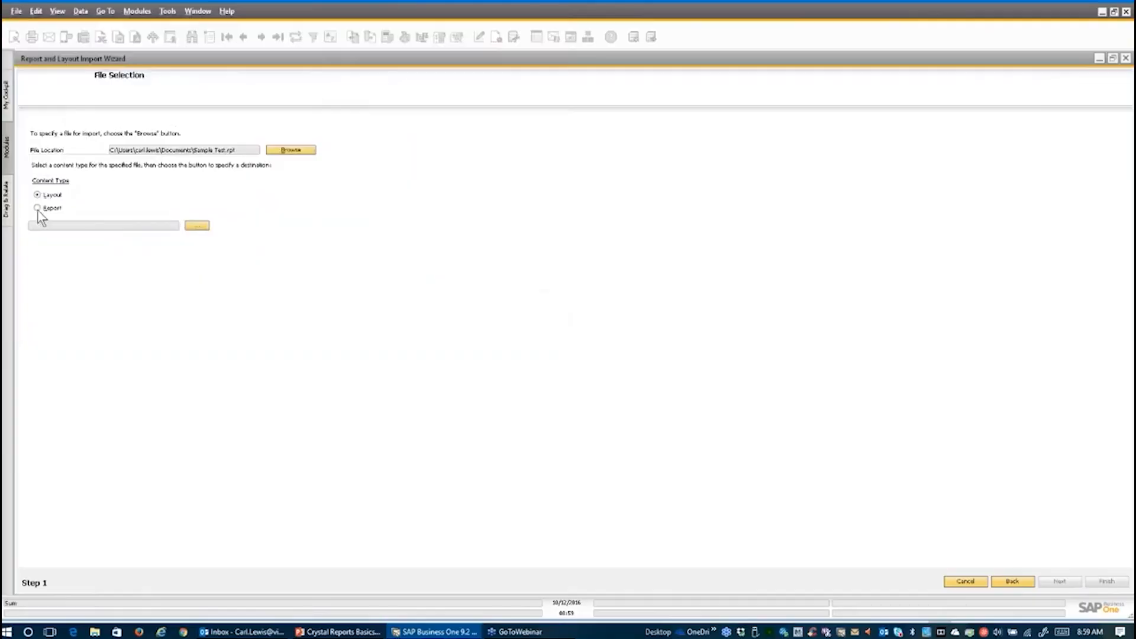
- Set the imported file's content type to Report and its destination to Sales - A/R > Sales Reports
{"action": "left_click", "coordinate": [197, 226]}
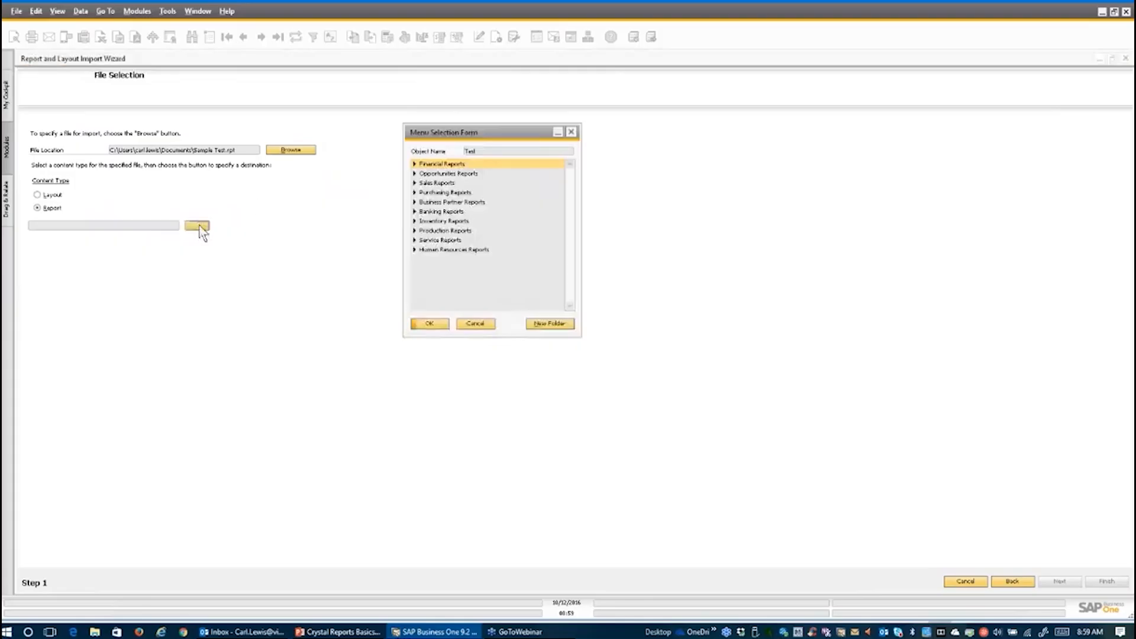
{"action": "left_click", "coordinate": [415, 183]}
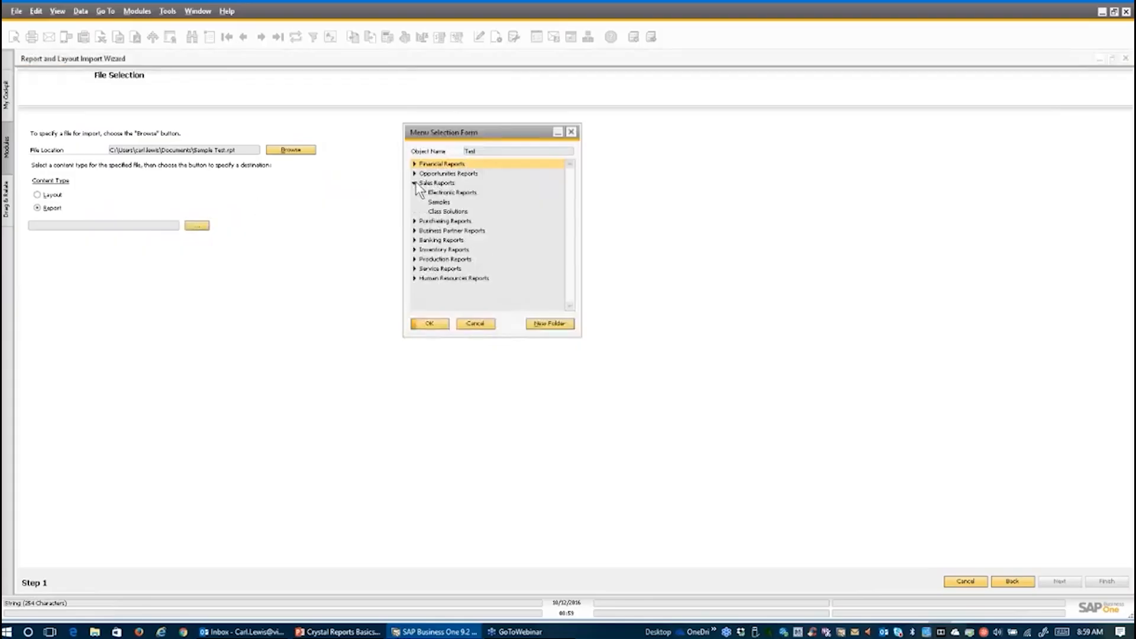
{"action": "left_click", "coordinate": [435, 183]}
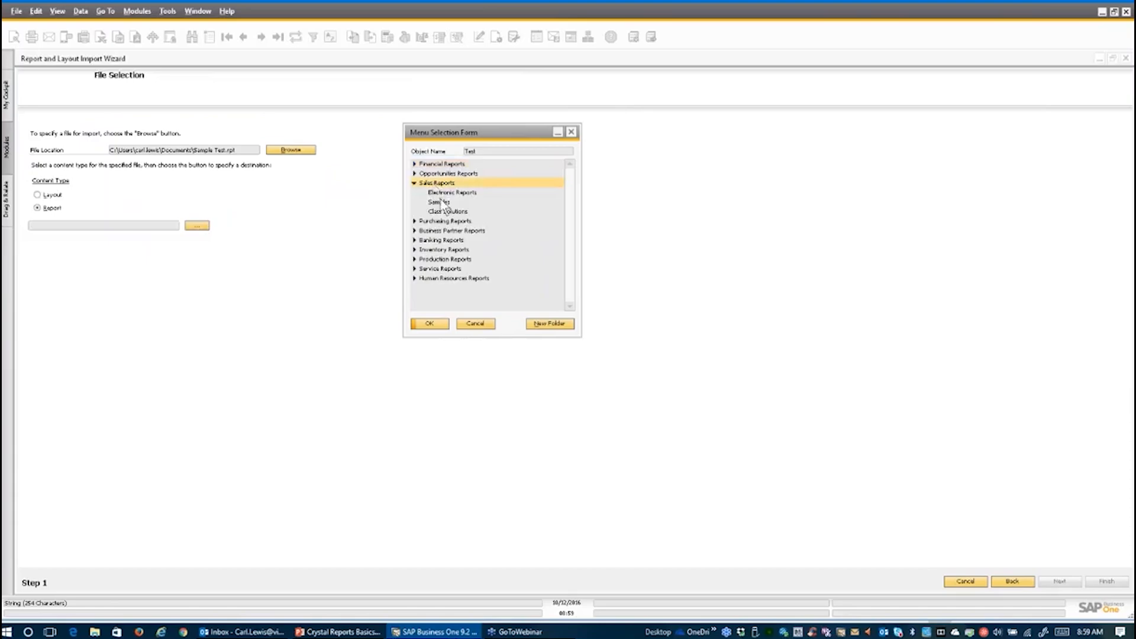
{"action": "left_click", "coordinate": [427, 323]}
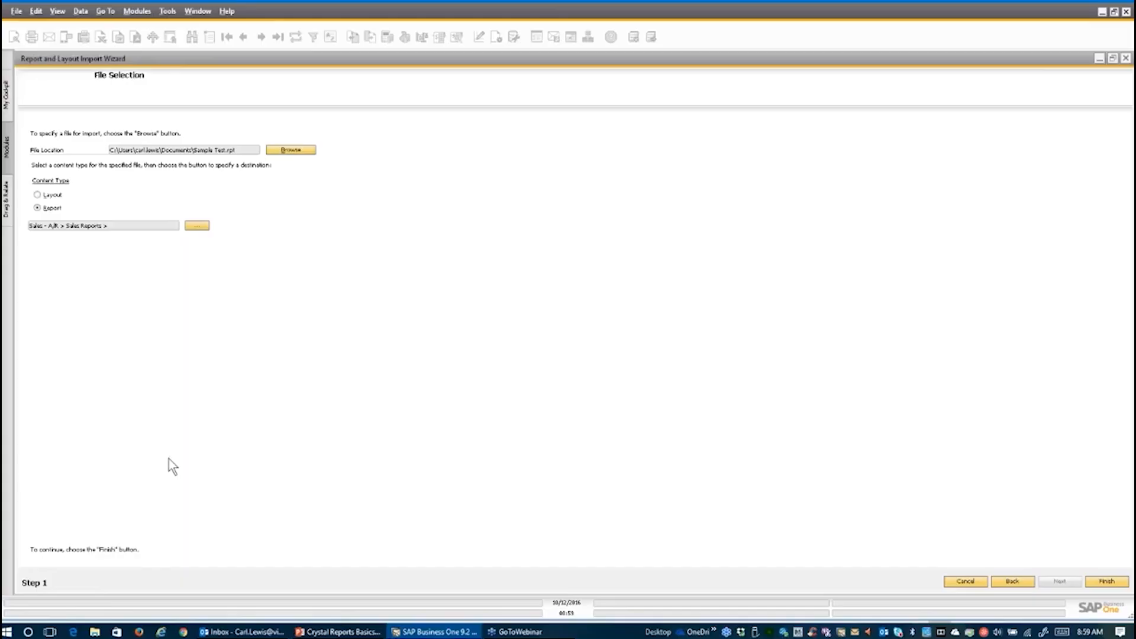
- Finish the import with the report renamed to Sample Test 2, and close the wizard and the Report and Layout Manager
{"action": "left_click", "coordinate": [1106, 581]}
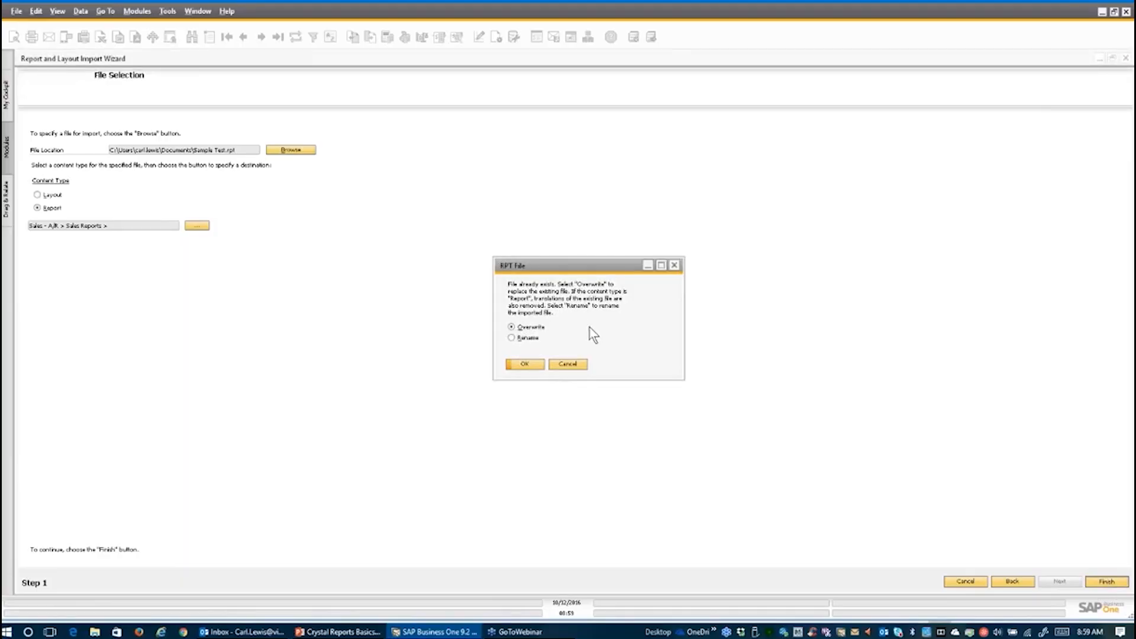
{"action": "left_click", "coordinate": [515, 337]}
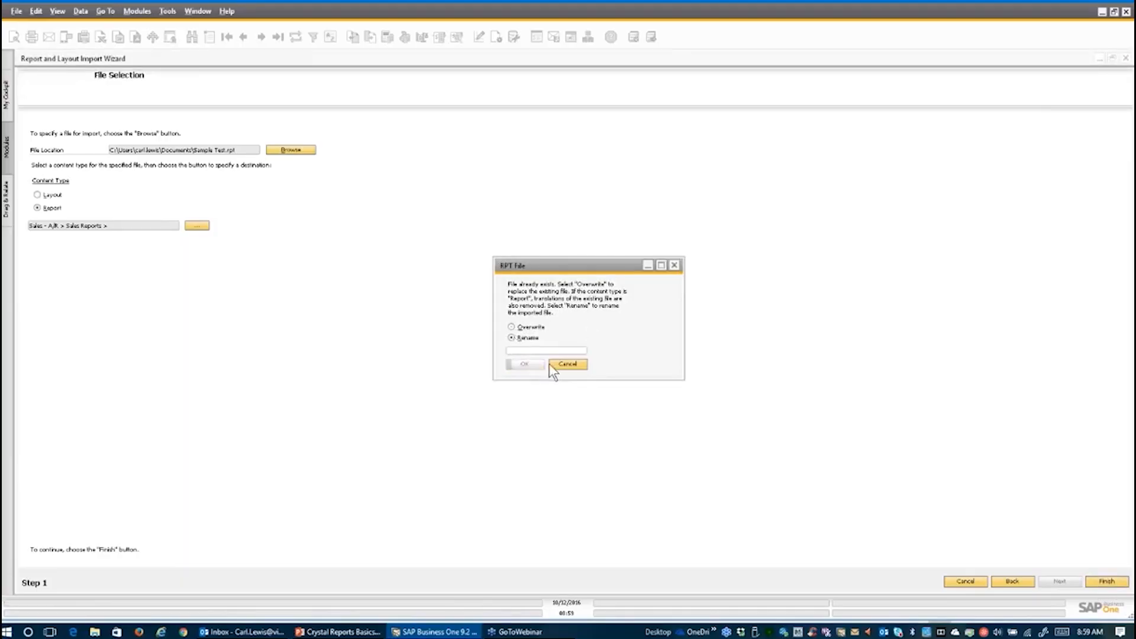
{"action": "left_click", "coordinate": [545, 350]}
{"action": "type", "text": "Sample Test 2"}
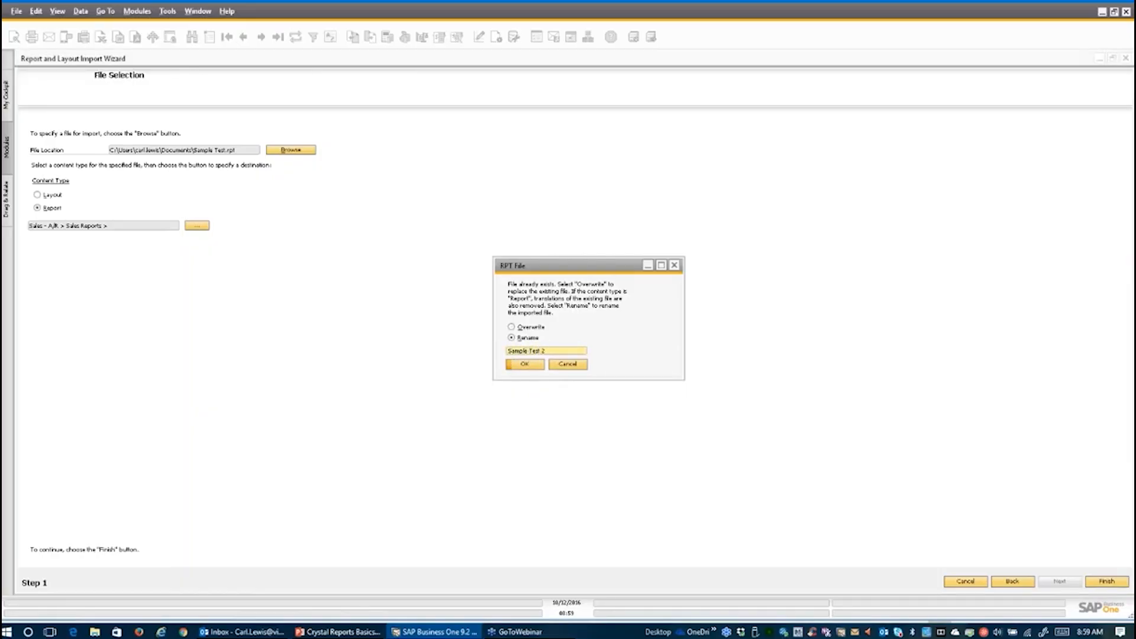
{"action": "left_click", "coordinate": [527, 364]}
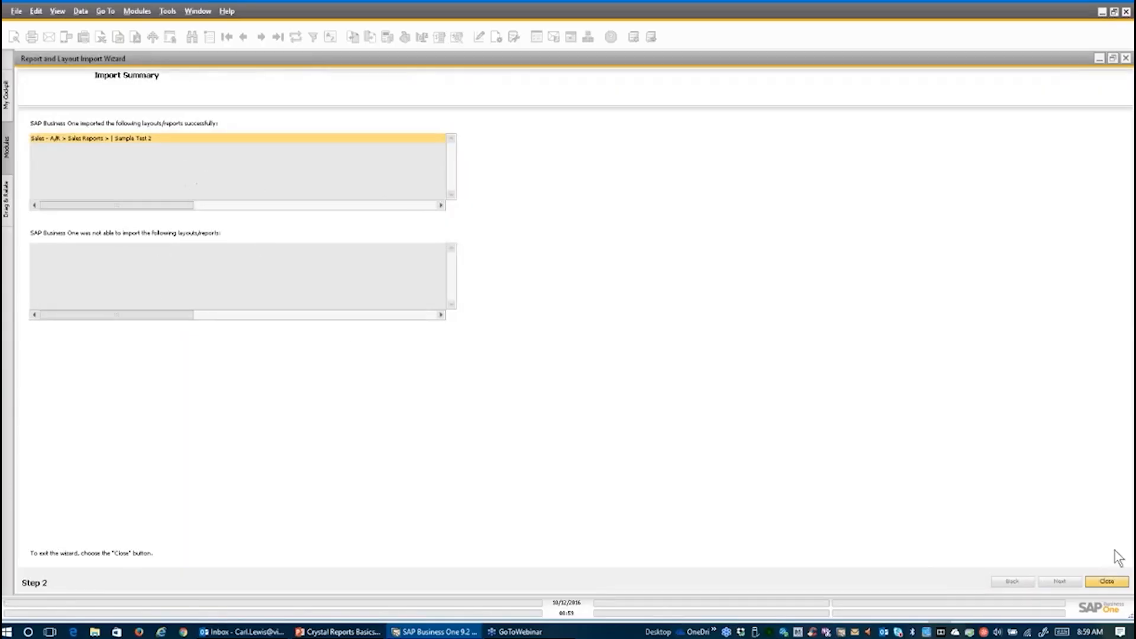
{"action": "left_click", "coordinate": [1107, 581]}
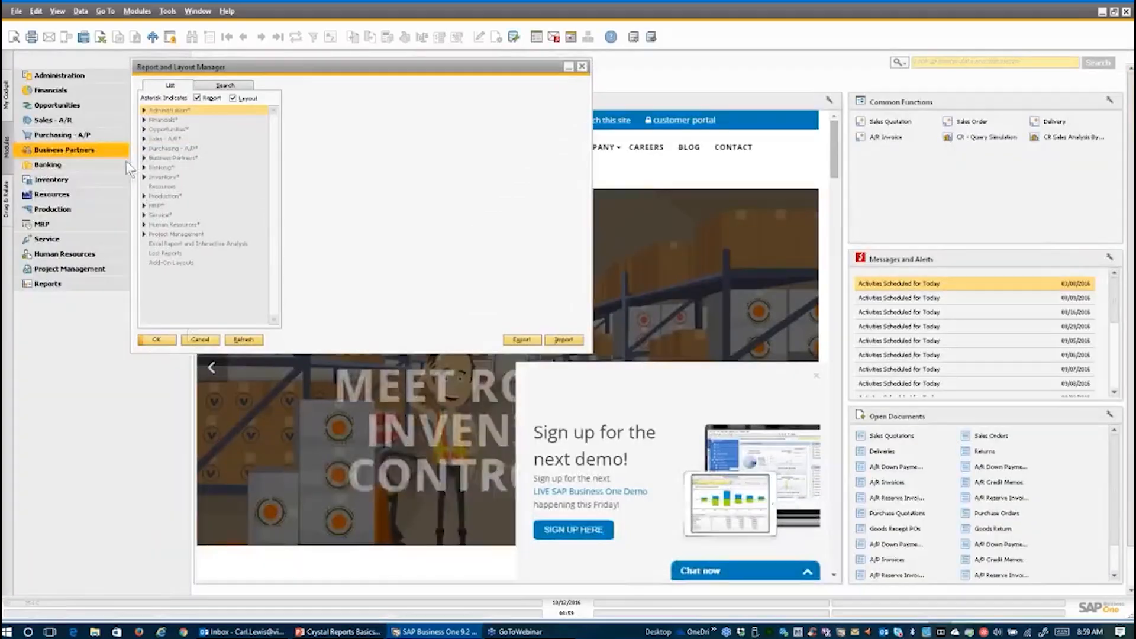
{"action": "left_click", "coordinate": [200, 340]}
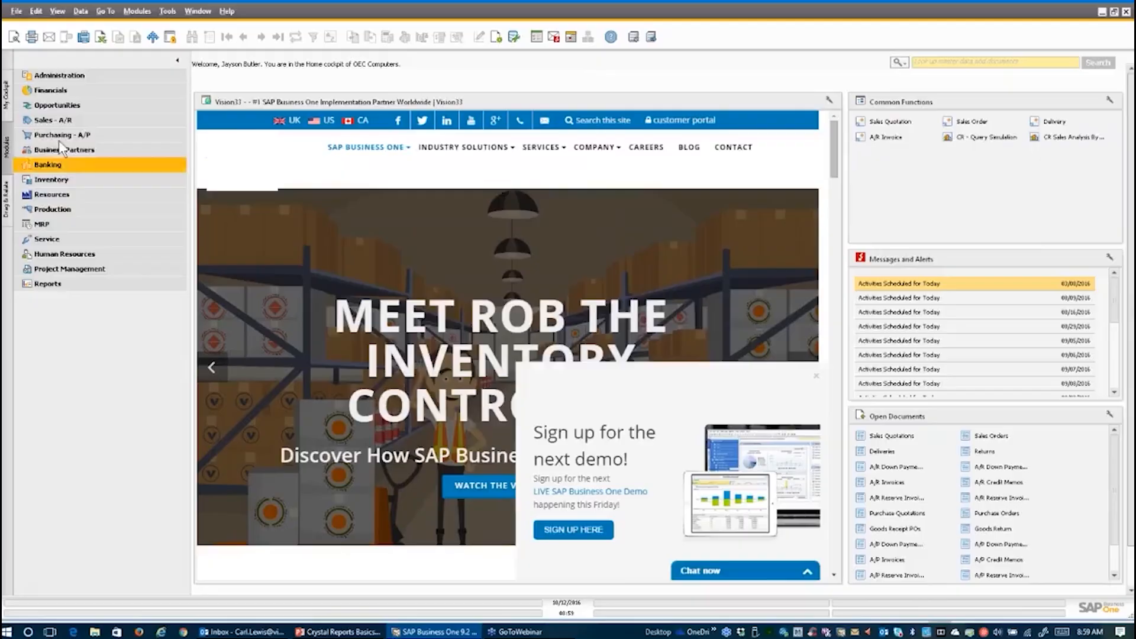
- Run the Sample Test 2 report from the Sales Reports folder of Sales - A/R and close its preview
{"action": "left_click", "coordinate": [52, 122]}
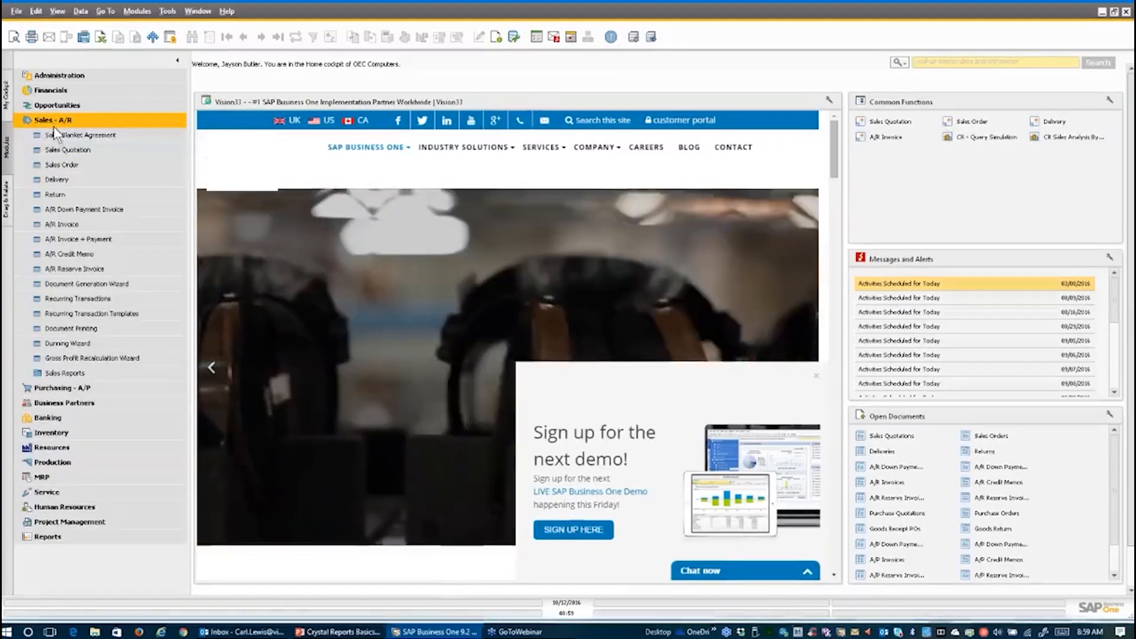
{"action": "left_click", "coordinate": [61, 371]}
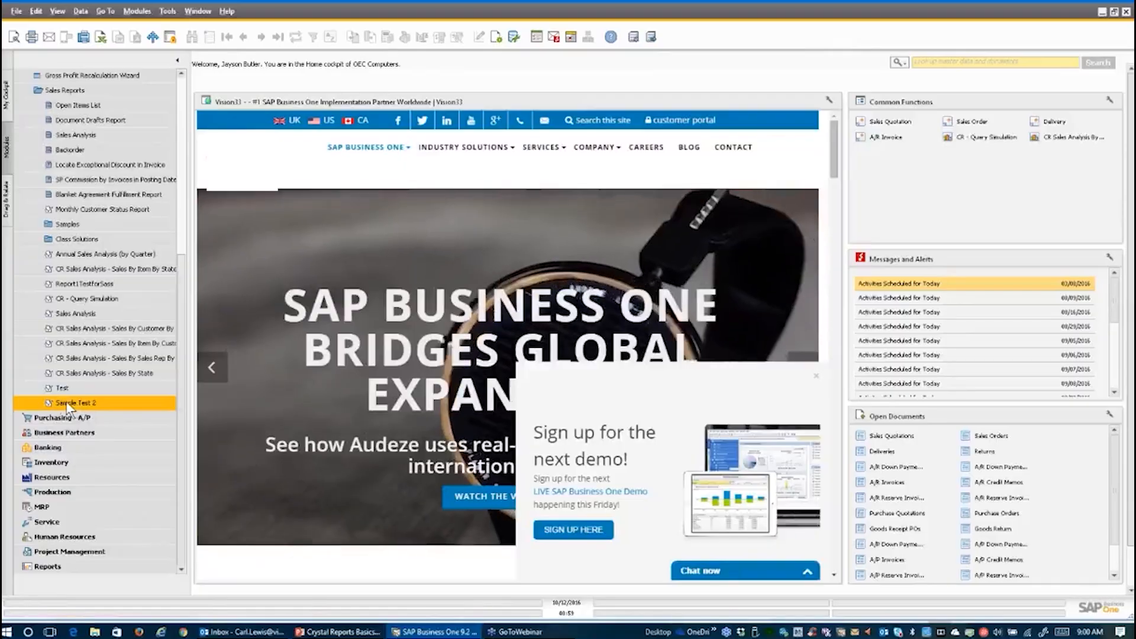
{"action": "left_click", "coordinate": [68, 401]}
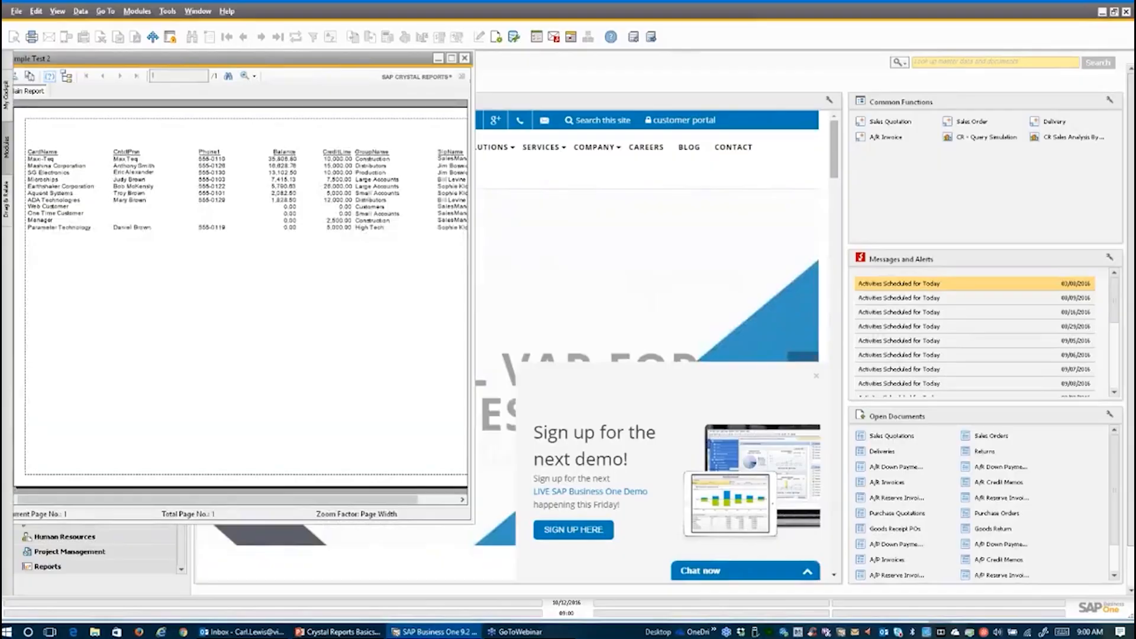
{"action": "left_click", "coordinate": [464, 58]}
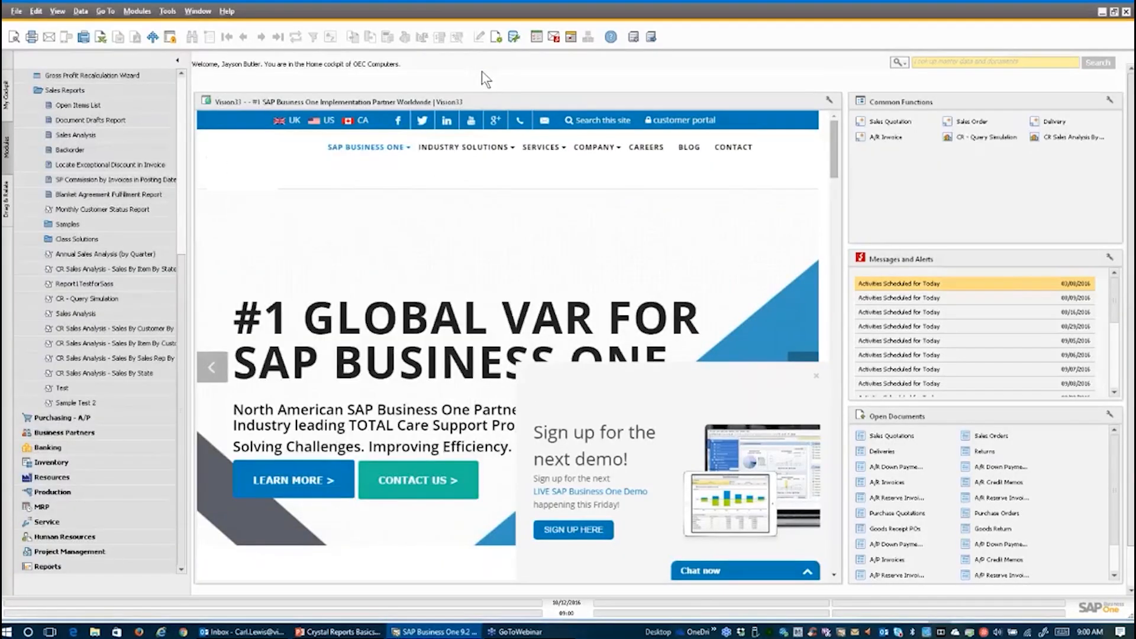